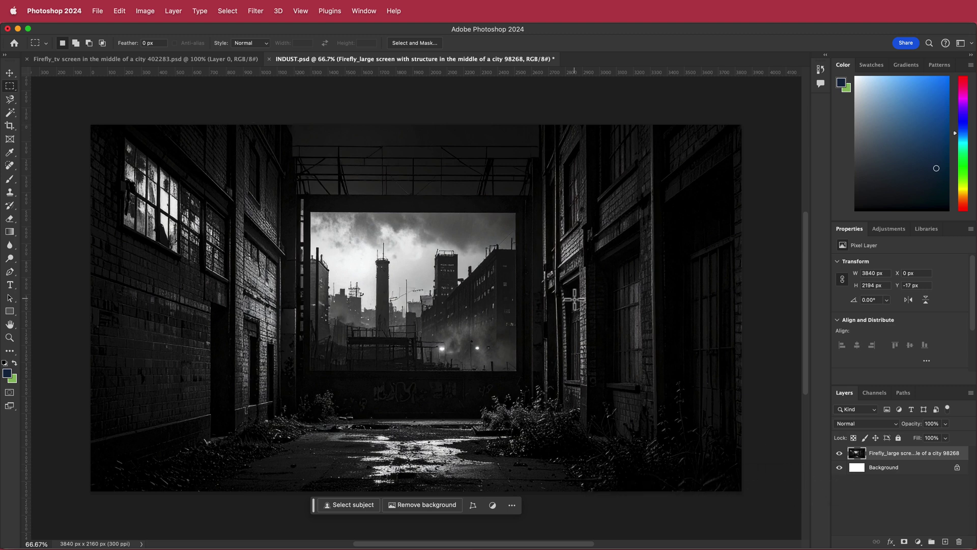
Select the rectangular city view inside the large screen with the Rectangular Marquee and delete it from the image layer
{"action": "left_click", "coordinate": [10, 91]}
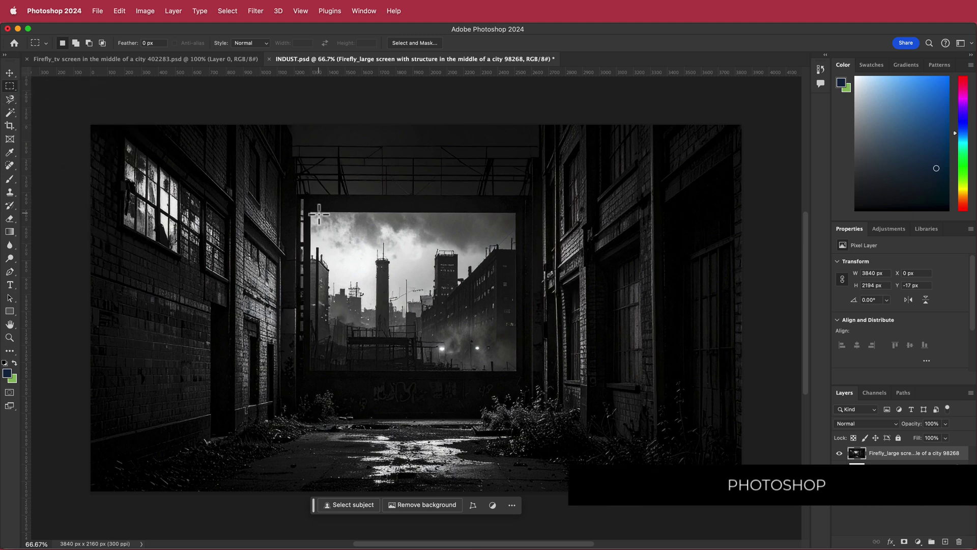
{"action": "left_click_drag", "start_coordinate": [311, 212], "coordinate": [517, 371]}
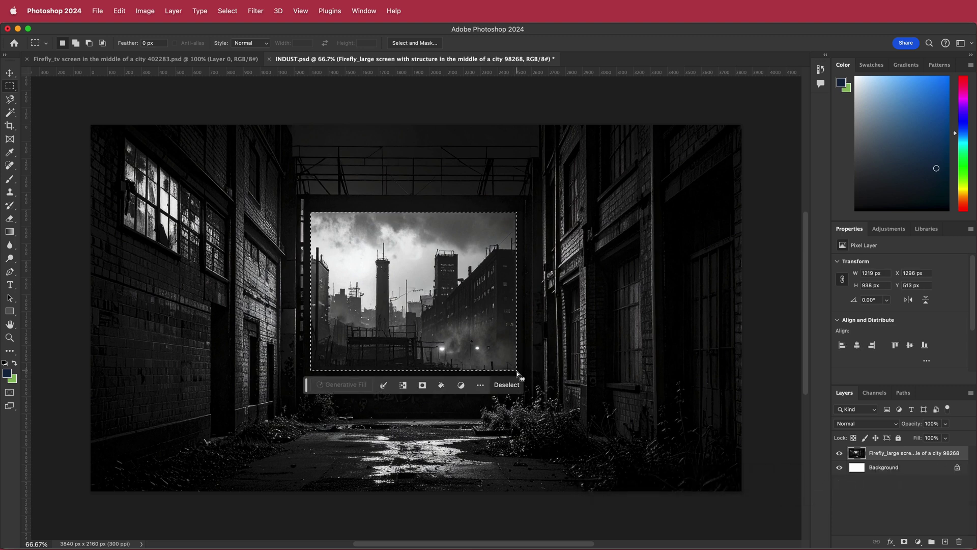
{"action": "key", "text": "Delete"}
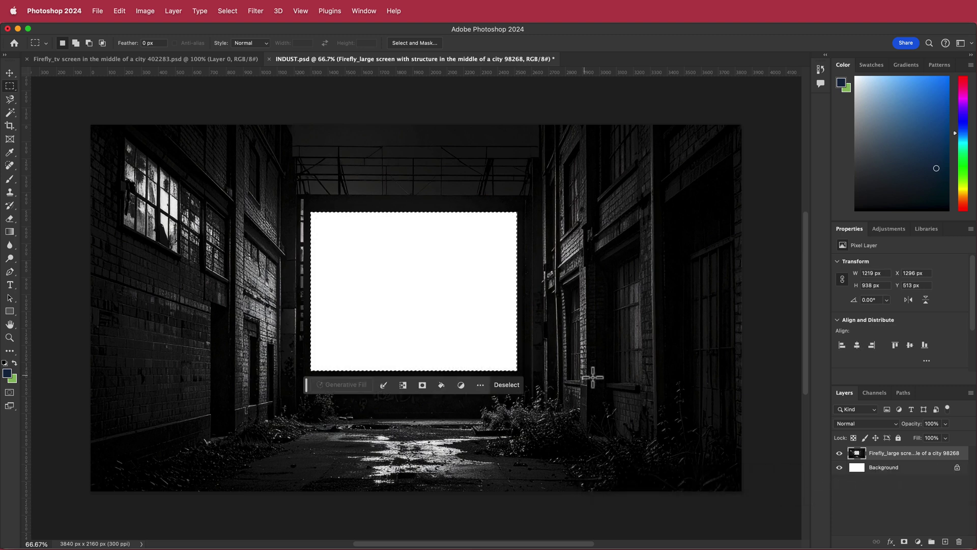
Delete the white Background layer and save the document as a PSD file
{"action": "left_click", "coordinate": [956, 467]}
{"action": "left_click_drag", "start_coordinate": [918, 468], "coordinate": [959, 540]}
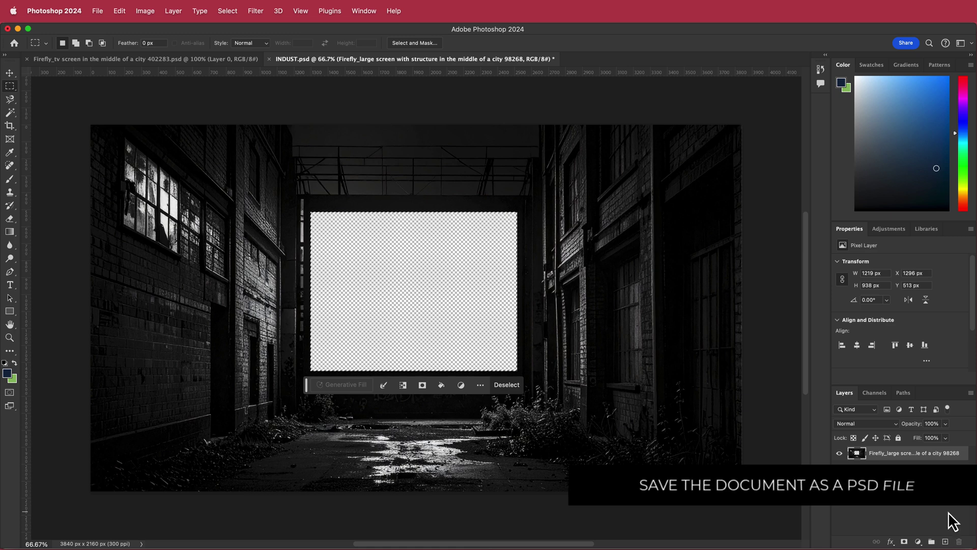
{"action": "left_click", "coordinate": [98, 11]}
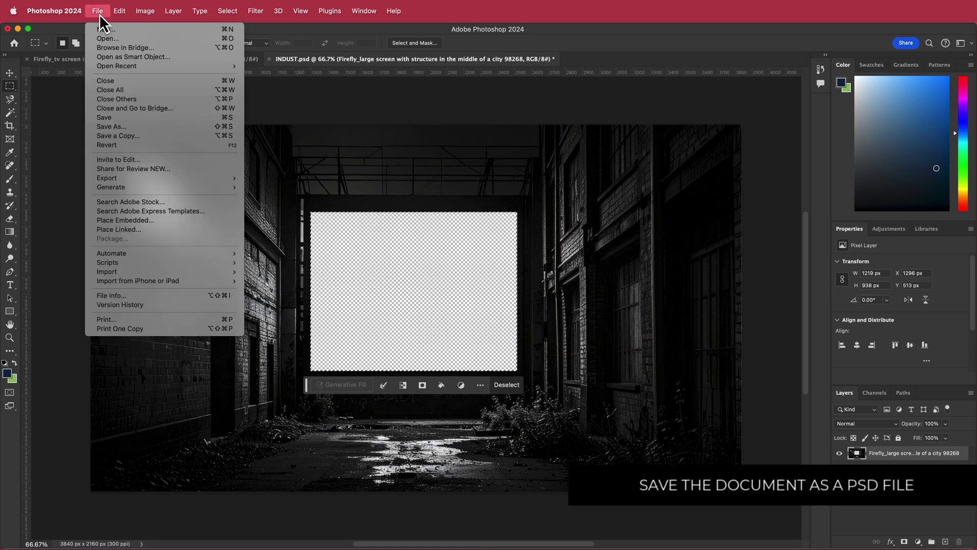
{"action": "left_click", "coordinate": [375, 111]}
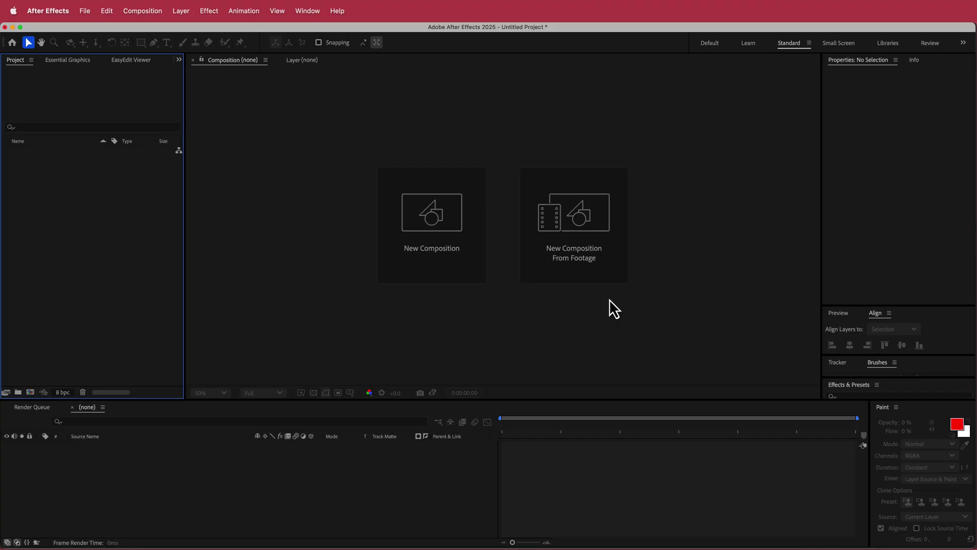
Switch to After Effects and create a new composition with the 4k (UHD) 3840 x 2160 30FPS preset
{"action": "left_click", "coordinate": [468, 239]}
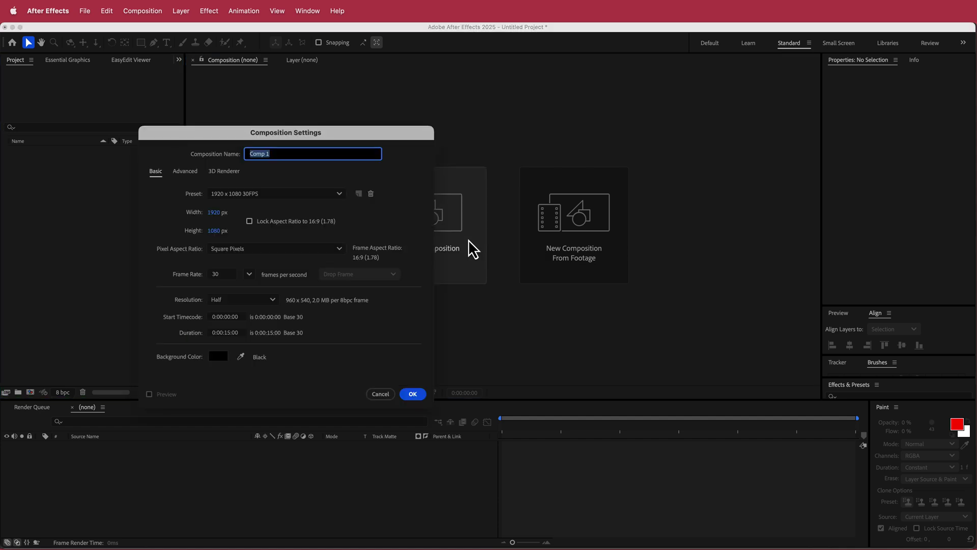
{"action": "left_click", "coordinate": [338, 193]}
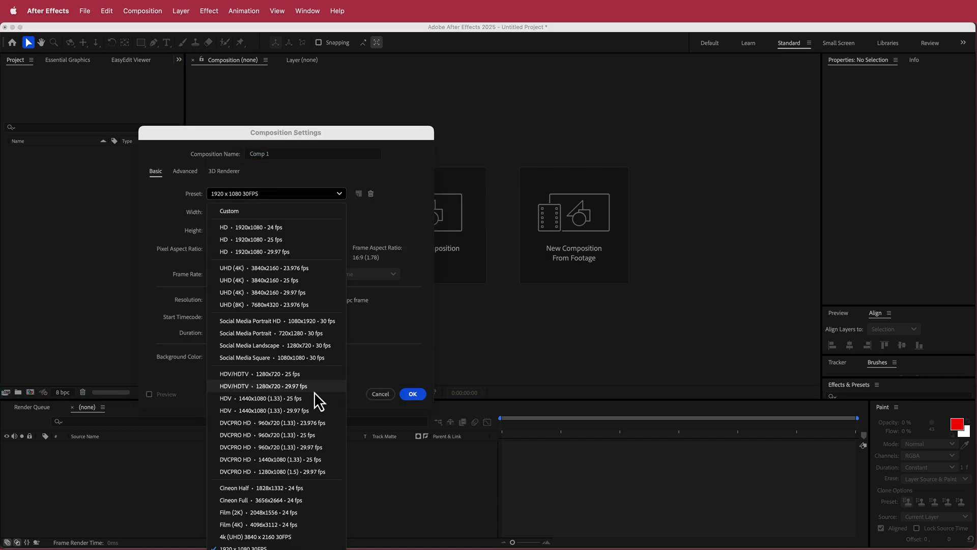
{"action": "left_click", "coordinate": [294, 539]}
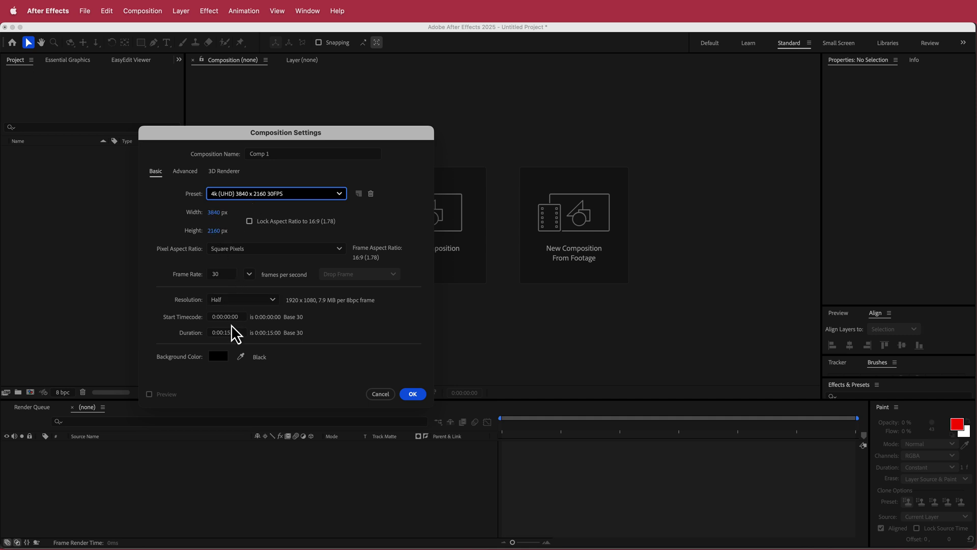
{"action": "left_click", "coordinate": [413, 395]}
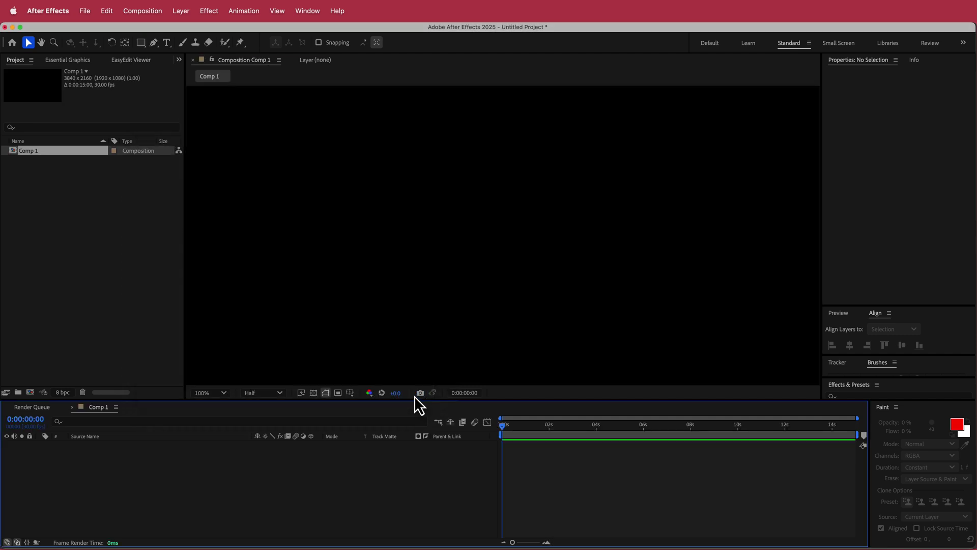
Import INDUST.psd into the project as a Composition with Editable Layer Styles
{"action": "right_click", "coordinate": [55, 193]}
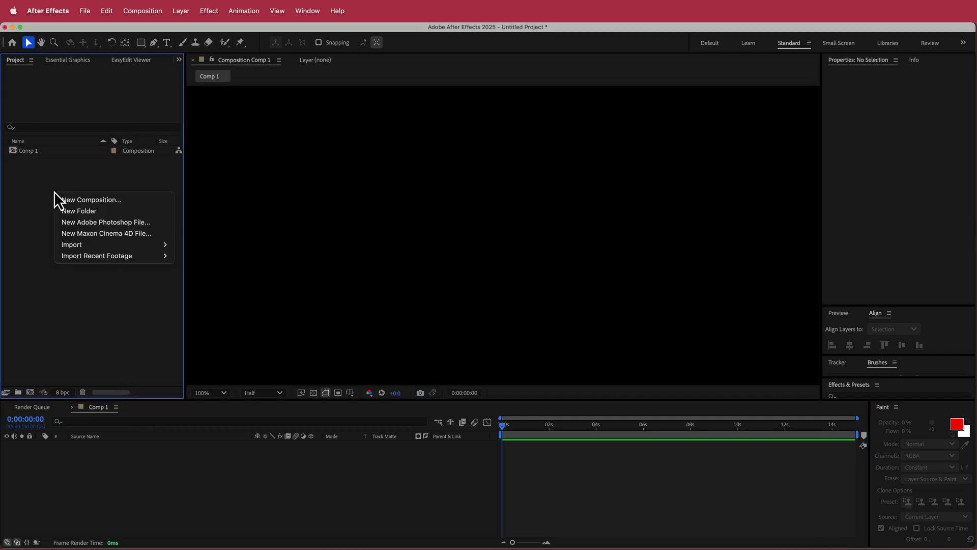
{"action": "mouse_move", "coordinate": [107, 250]}
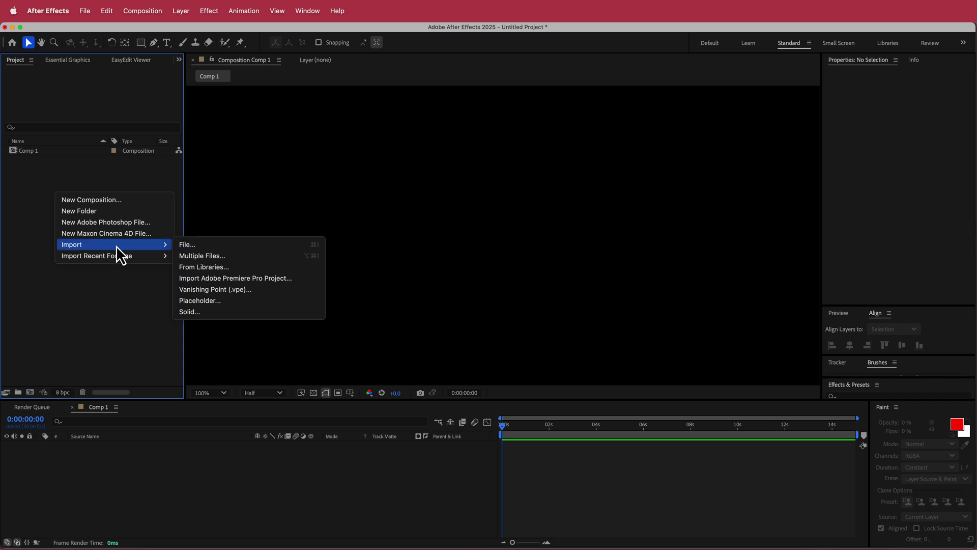
{"action": "left_click", "coordinate": [203, 246]}
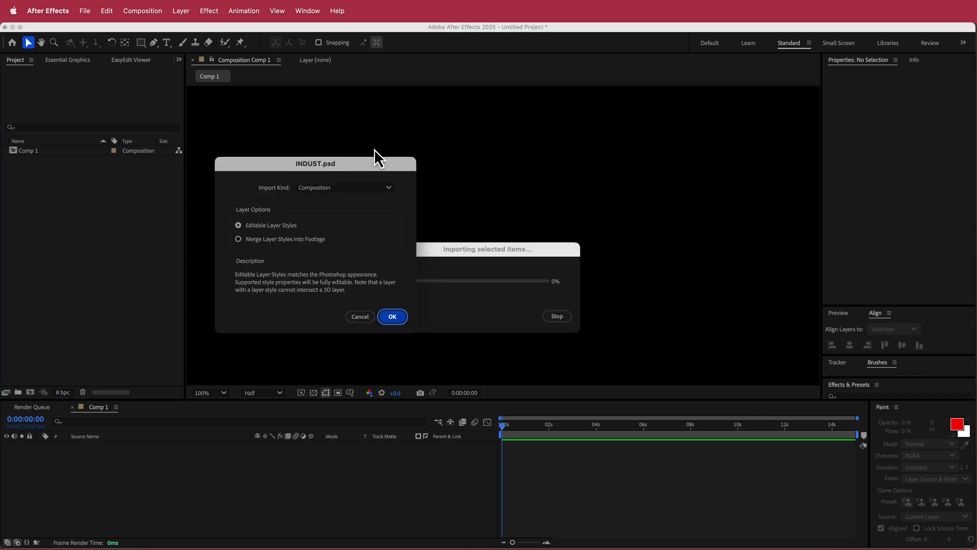
{"action": "left_click", "coordinate": [335, 191]}
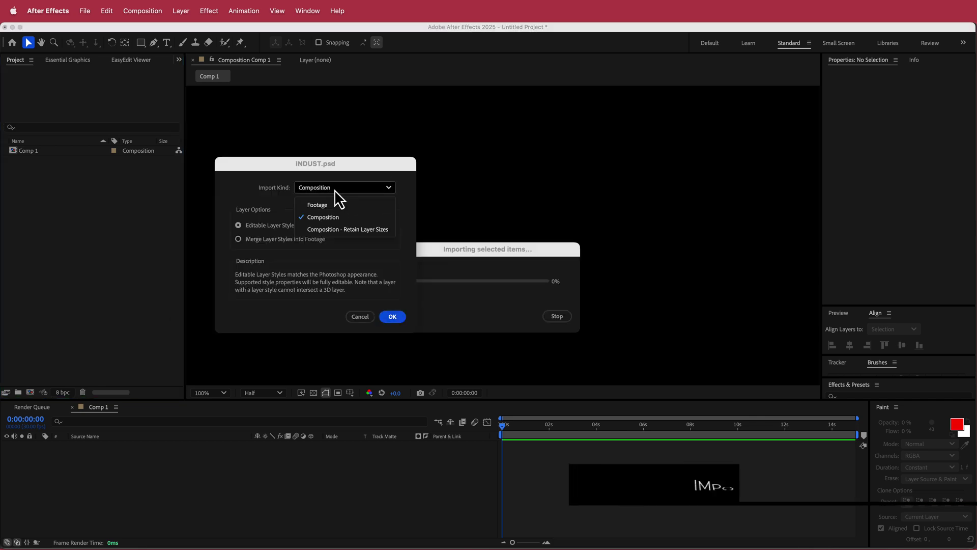
{"action": "left_click", "coordinate": [337, 217]}
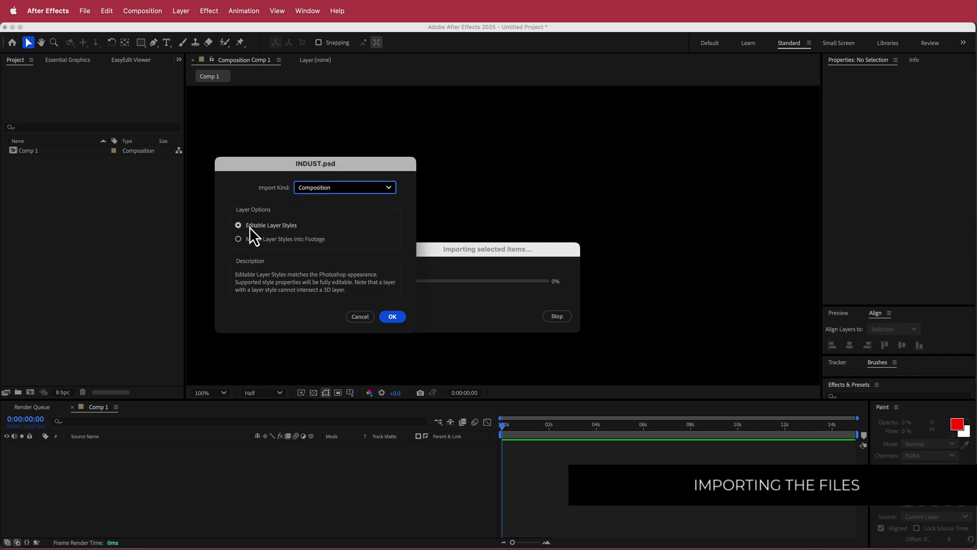
{"action": "left_click", "coordinate": [393, 318]}
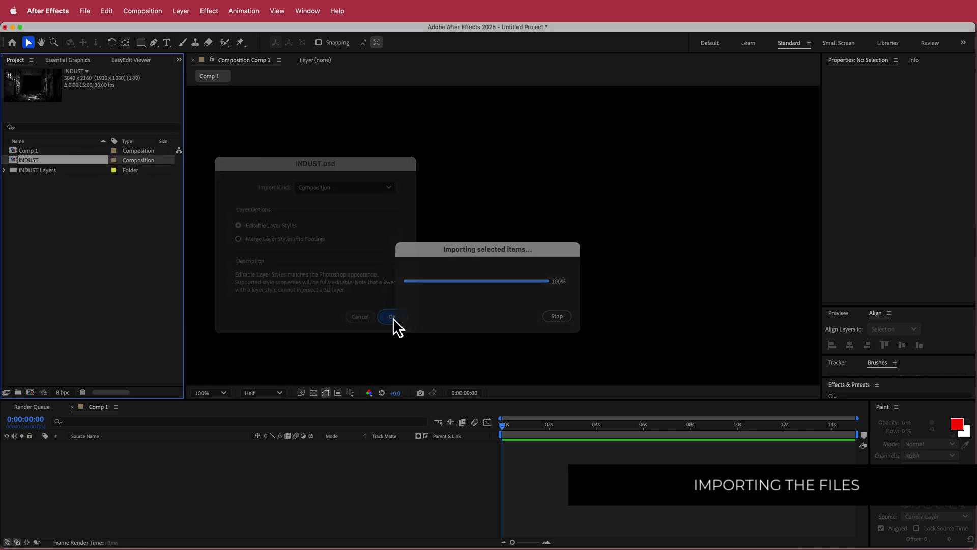
Add the Photoshop layer from the INDUST Layers folder to the Comp 1 timeline and hide it
{"action": "left_click", "coordinate": [5, 170]}
{"action": "left_click_drag", "start_coordinate": [56, 181], "coordinate": [155, 460]}
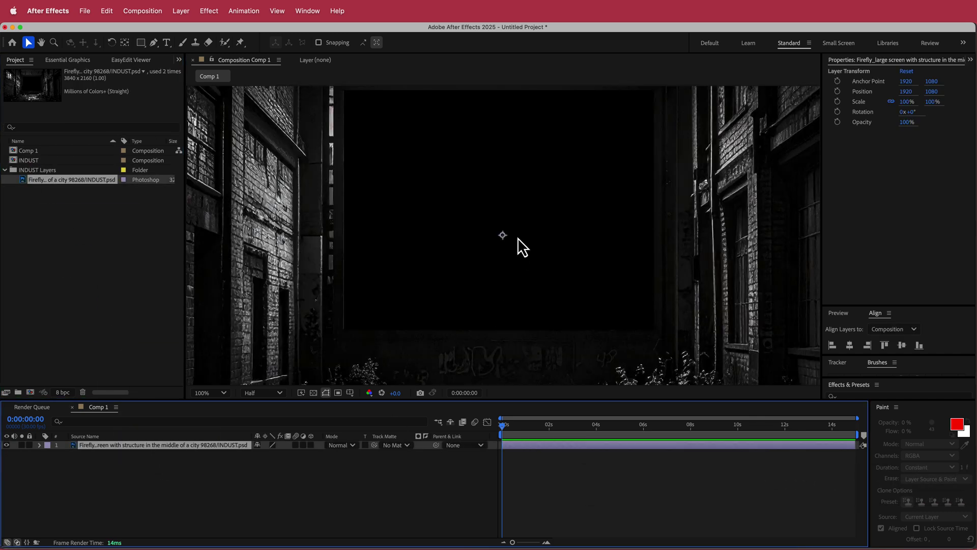
{"action": "scroll", "coordinate": [502, 232], "scroll_direction": "down", "scroll_amount": 4}
{"action": "scroll", "coordinate": [502, 227], "scroll_direction": "up", "scroll_amount": 2}
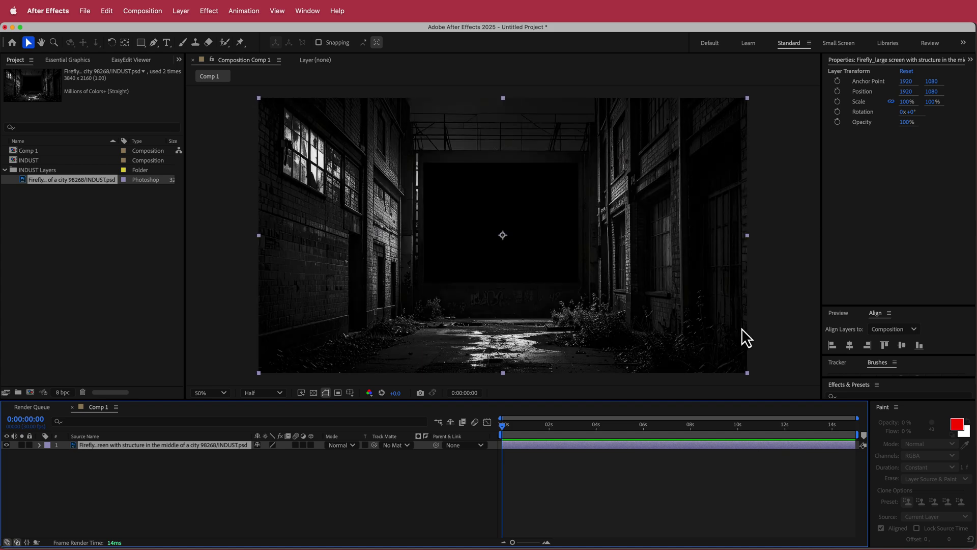
{"action": "key", "text": "s"}
{"action": "left_click", "coordinate": [40, 445]}
{"action": "left_click", "coordinate": [6, 445]}
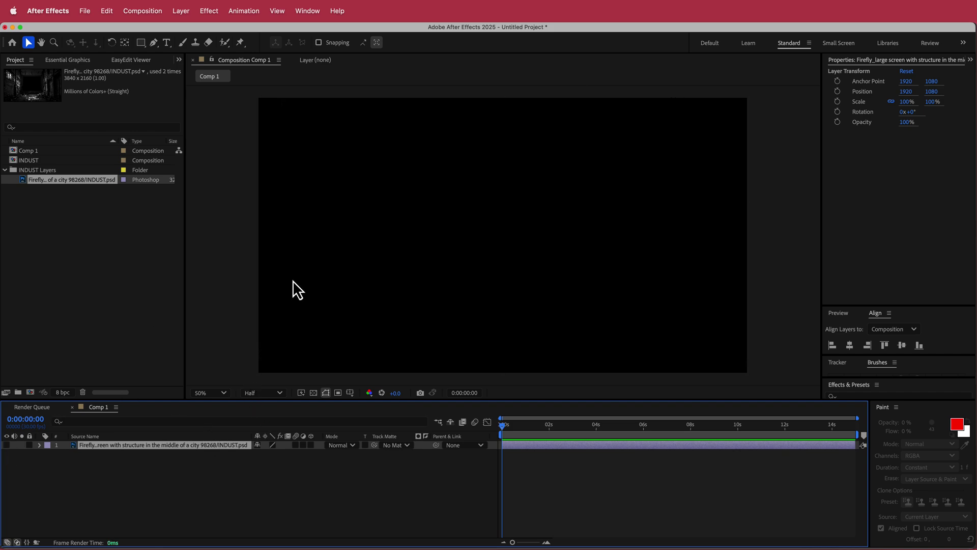
Create a black 3840 x 2160 px solid and place it beneath the Photoshop layer
{"action": "right_click", "coordinate": [285, 459]}
{"action": "mouse_move", "coordinate": [316, 468]}
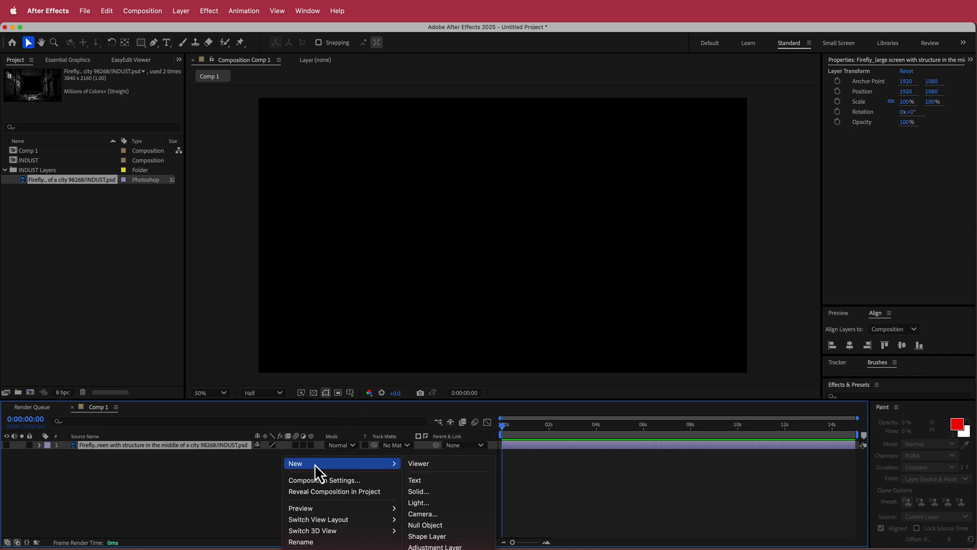
{"action": "left_click", "coordinate": [447, 496]}
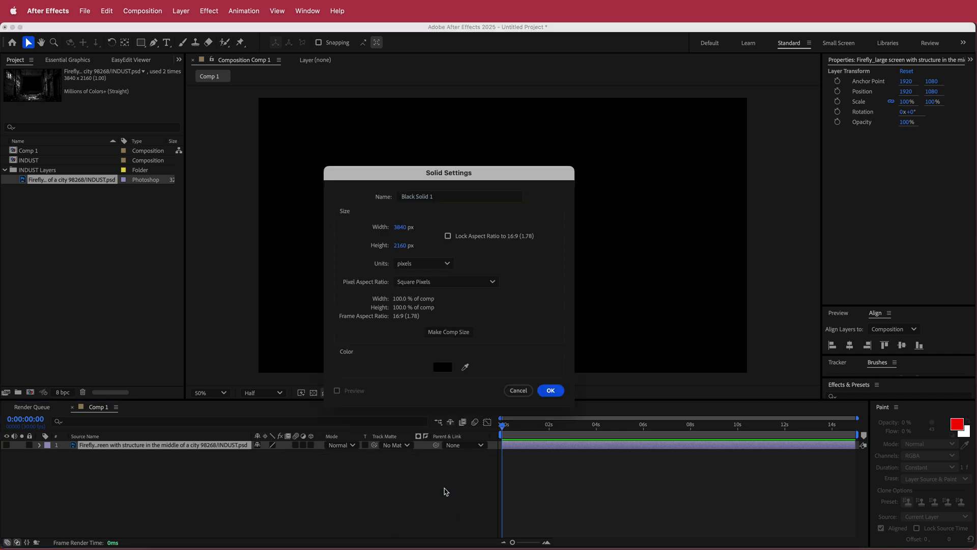
{"action": "key", "text": "Return"}
{"action": "left_click_drag", "start_coordinate": [109, 455], "coordinate": [111, 443]}
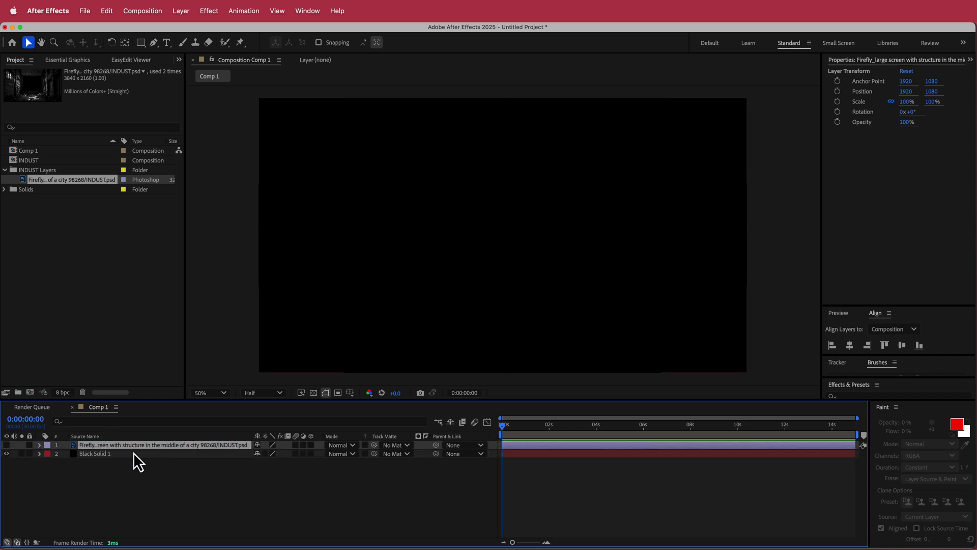
Apply the Cell Pattern effect to the black solid
{"action": "left_click", "coordinate": [114, 454]}
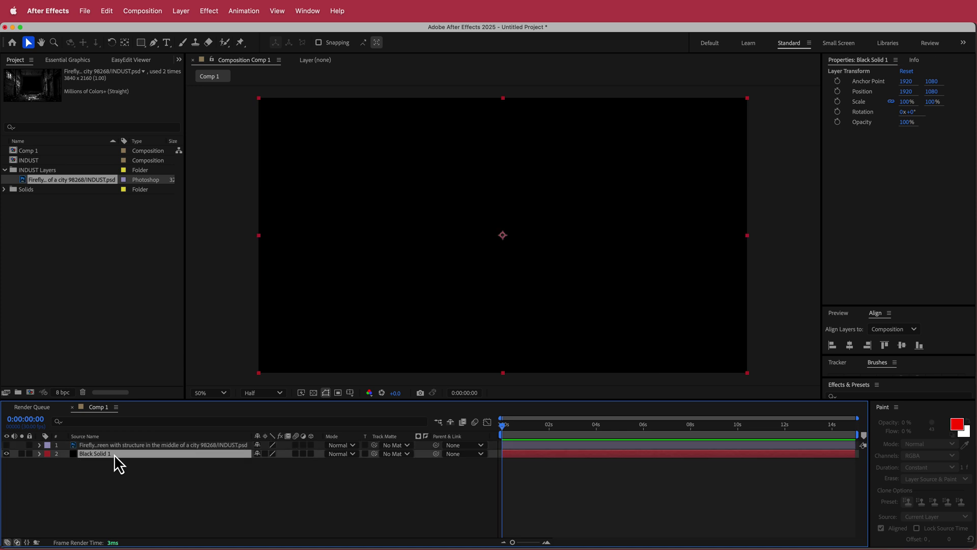
{"action": "key", "text": "ctrl+space"}
{"action": "type", "text": "ce"}
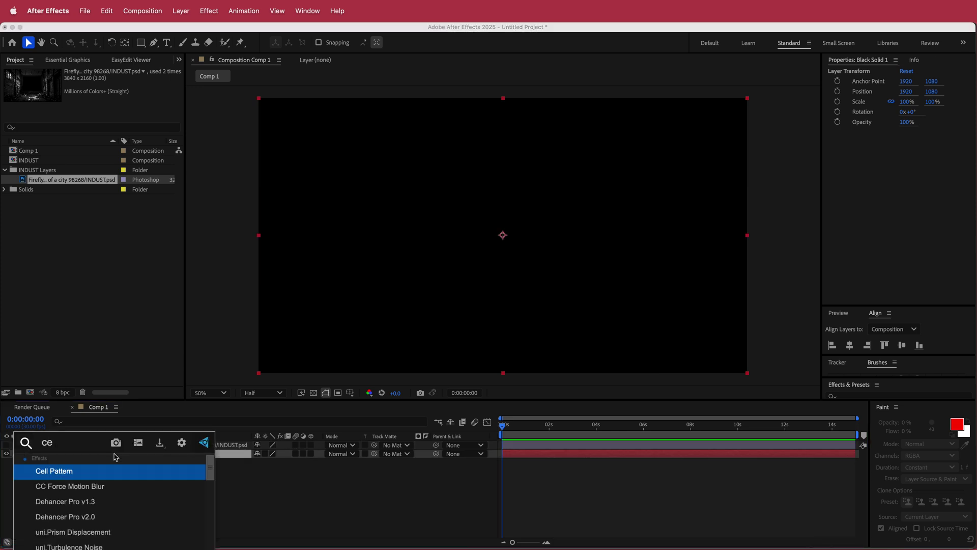
{"action": "key", "text": "Return"}
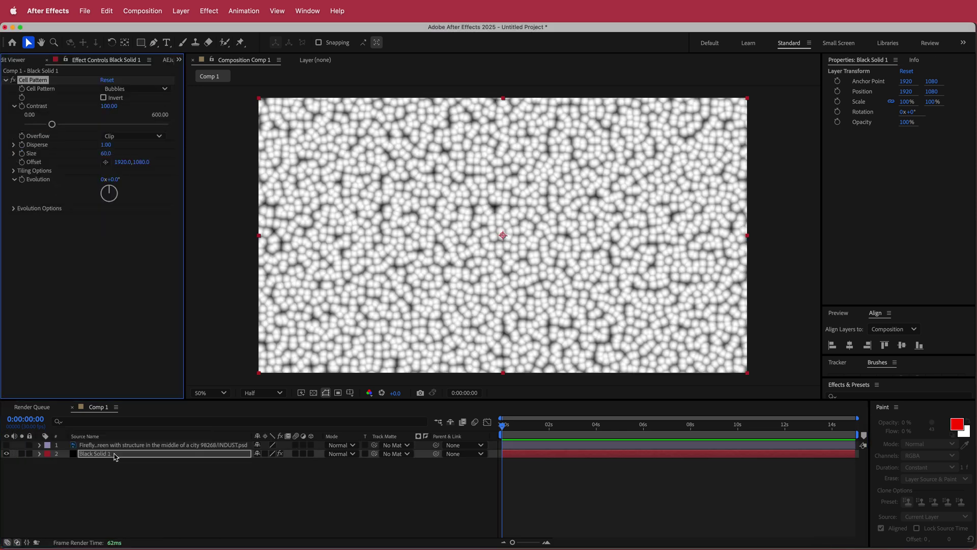
Set the cell pattern type to Crystals HQ, invert it, and set its contrast to 154
{"action": "left_click", "coordinate": [139, 92]}
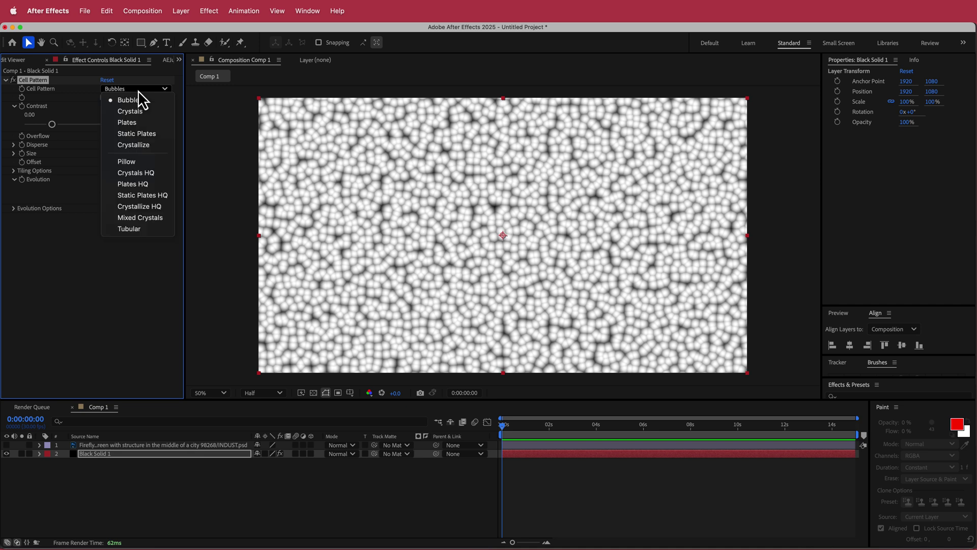
{"action": "left_click", "coordinate": [161, 176]}
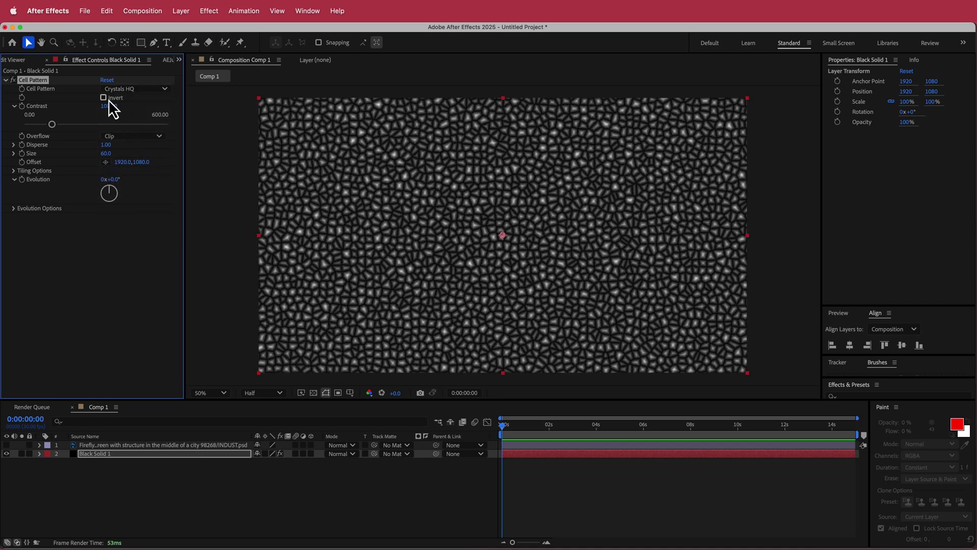
{"action": "left_click", "coordinate": [104, 98]}
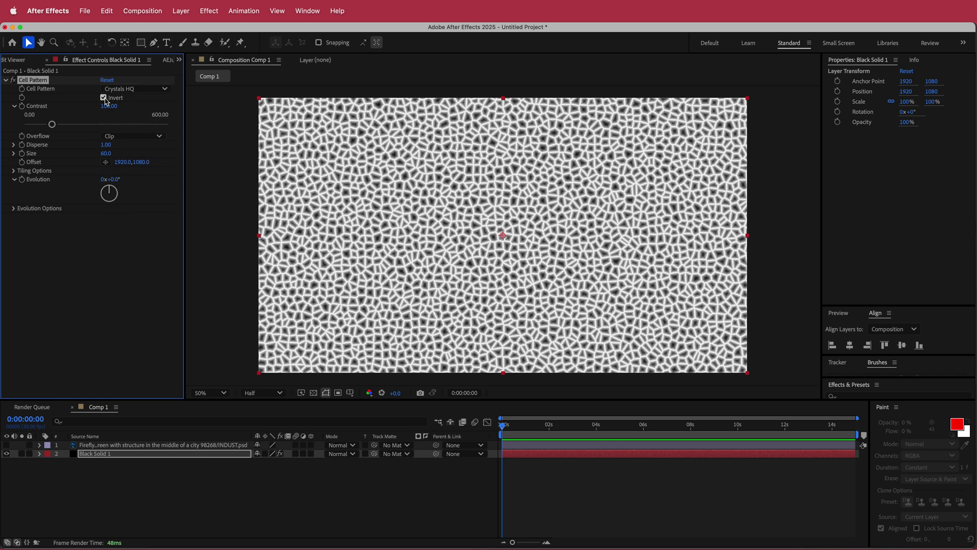
{"action": "left_click", "coordinate": [110, 106]}
{"action": "type", "text": "154"}
{"action": "key", "text": "Return"}
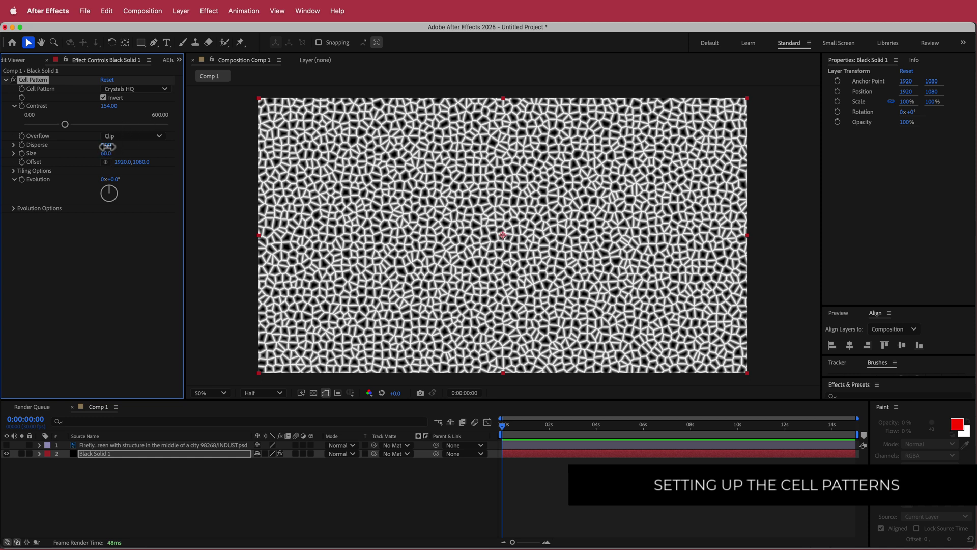
Set the cell pattern's Disperse to 1.5 and Size to 135
{"action": "left_click", "coordinate": [108, 146]}
{"action": "type", "text": "1.5"}
{"action": "key", "text": "Return"}
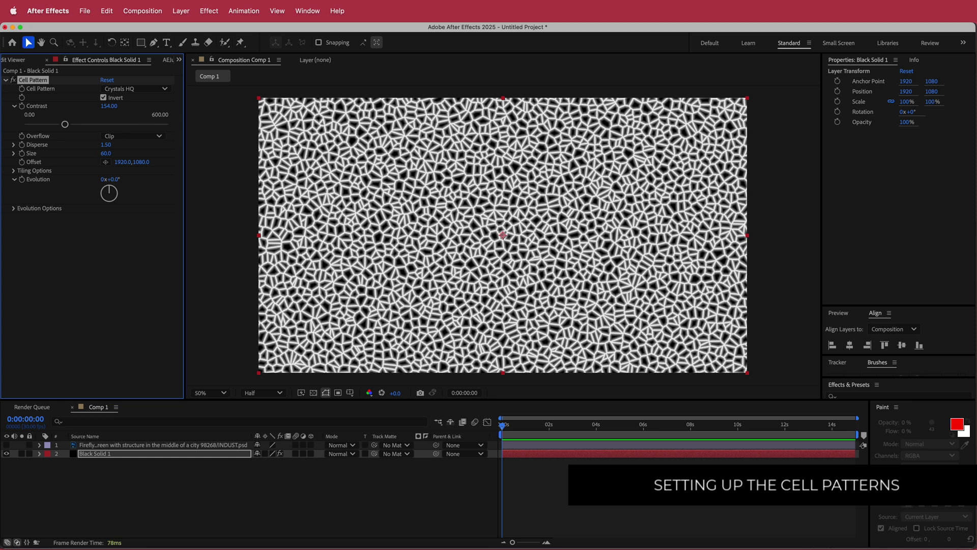
{"action": "left_click", "coordinate": [106, 154]}
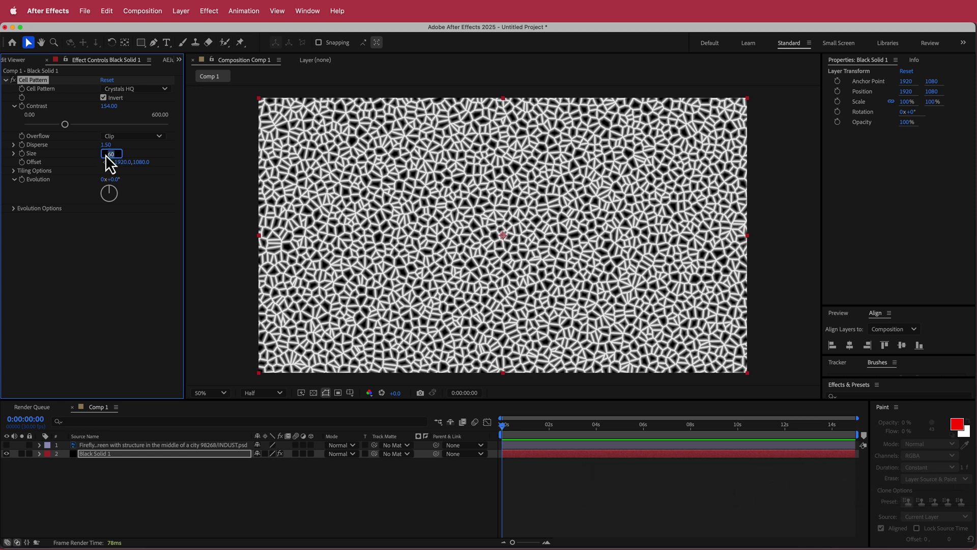
{"action": "key", "text": "Return"}
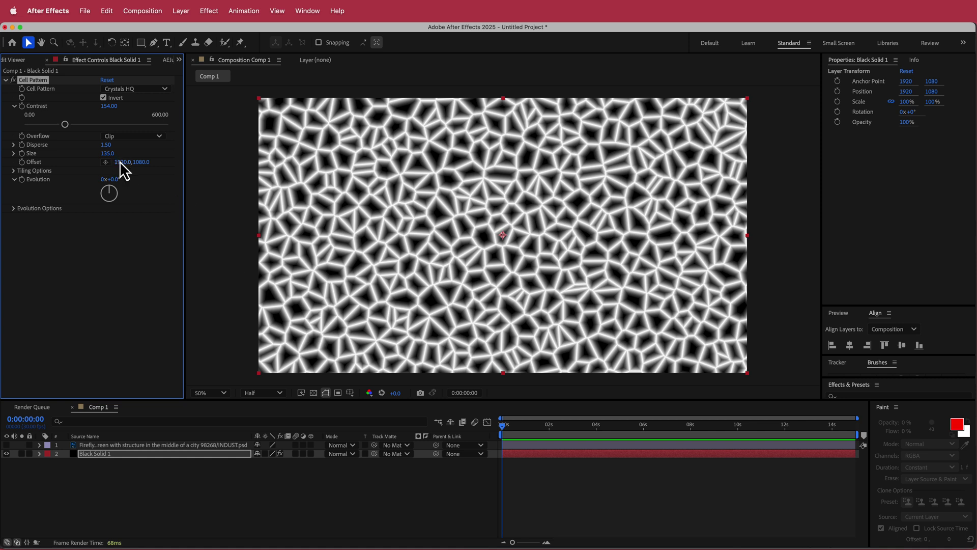
Set a starting keyframe for the cell pattern's Offset at 0:00:00:00, keeping the offset at 1920, 1080
{"action": "left_click_drag", "start_coordinate": [122, 162], "coordinate": [113, 169]}
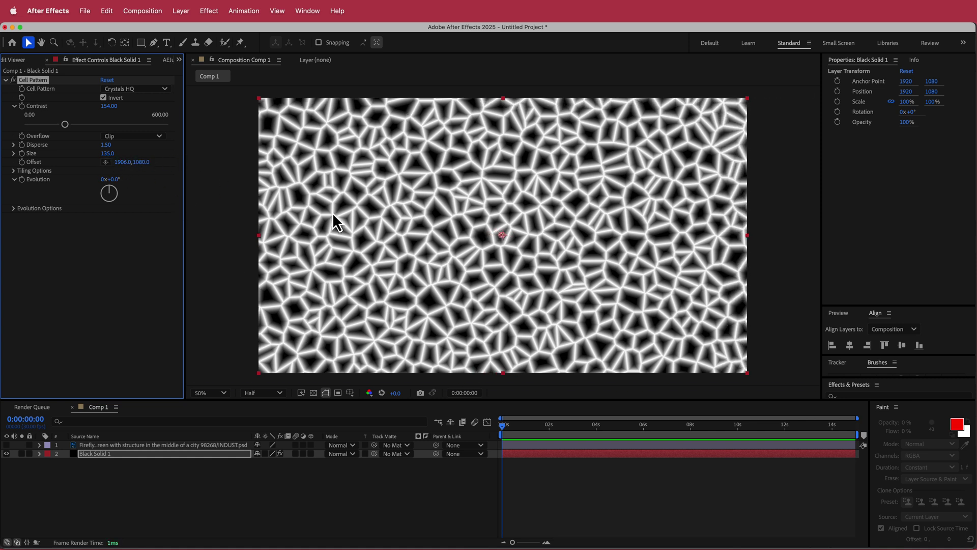
{"action": "key", "text": "super+z"}
{"action": "left_click", "coordinate": [504, 432]}
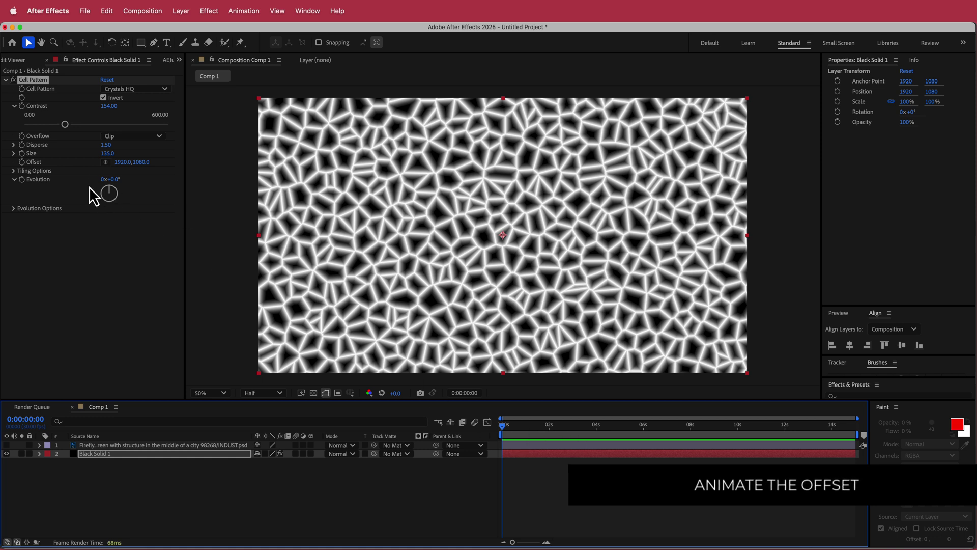
{"action": "left_click", "coordinate": [22, 163]}
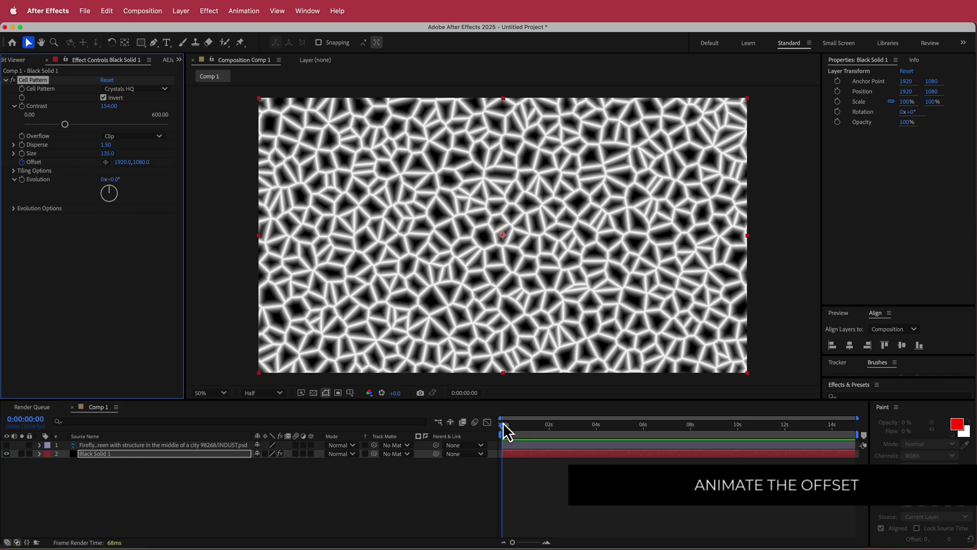
Set the cell pattern's Offset to 1000, 1080 at 0:00:14:29 and preview the animation
{"action": "left_click_drag", "start_coordinate": [504, 427], "coordinate": [909, 447]}
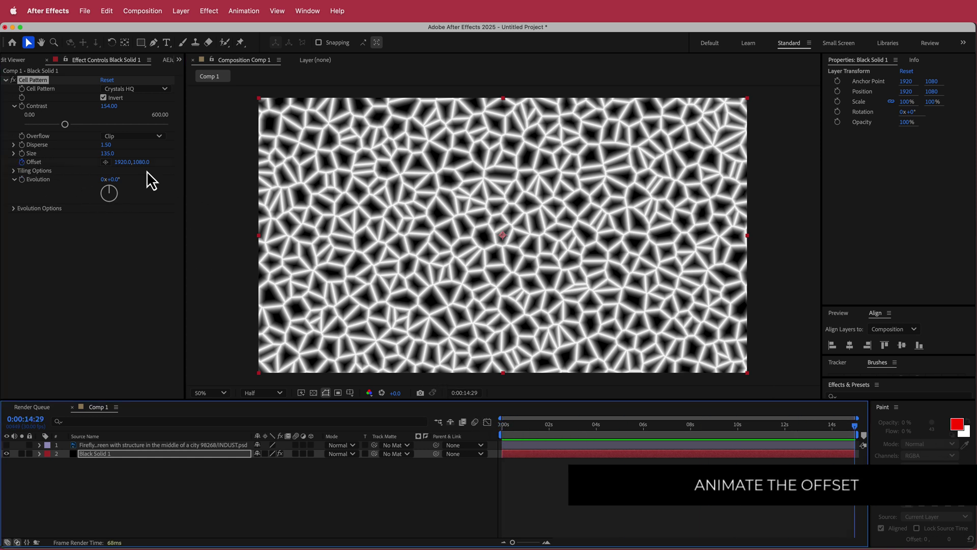
{"action": "left_click", "coordinate": [123, 163]}
{"action": "type", "text": "100"}
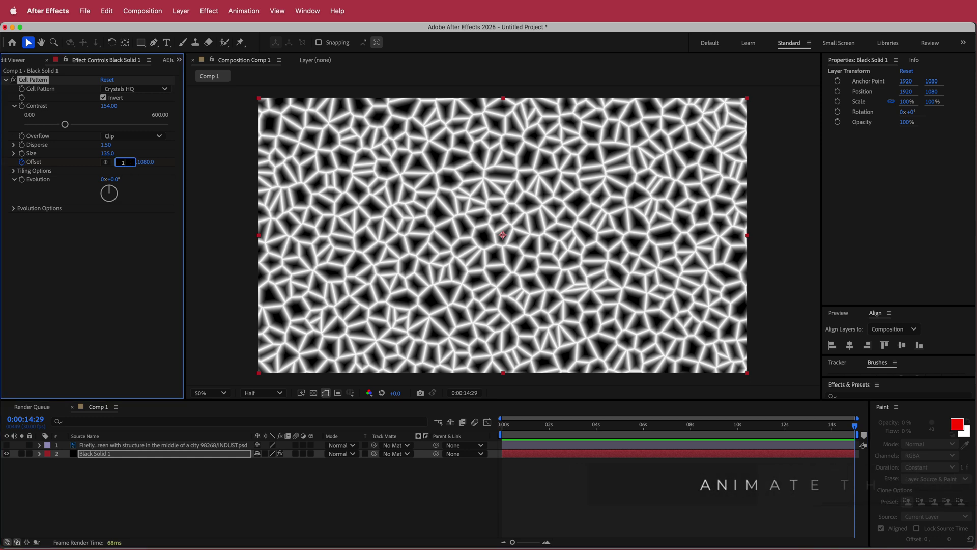
{"action": "key", "text": "Return"}
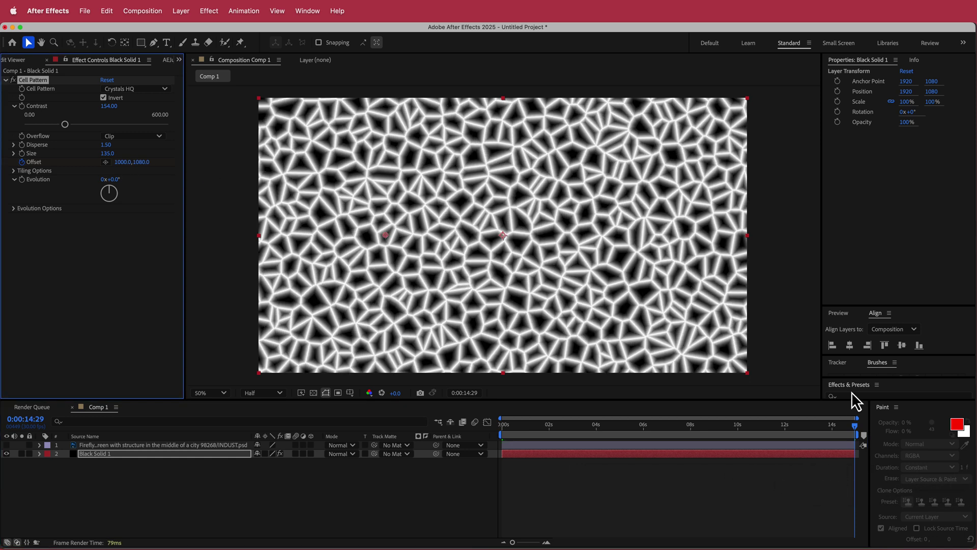
{"action": "key", "text": "space"}
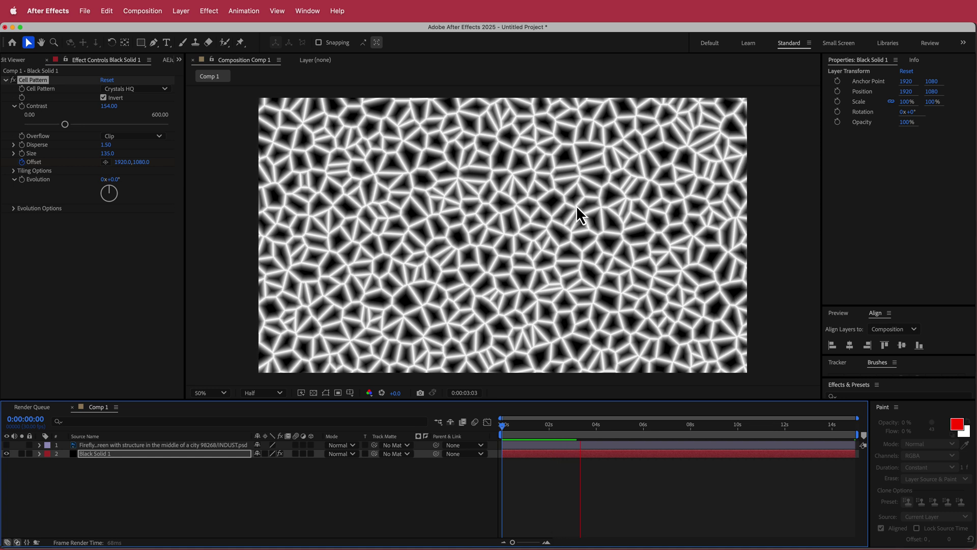
{"action": "key", "text": "space"}
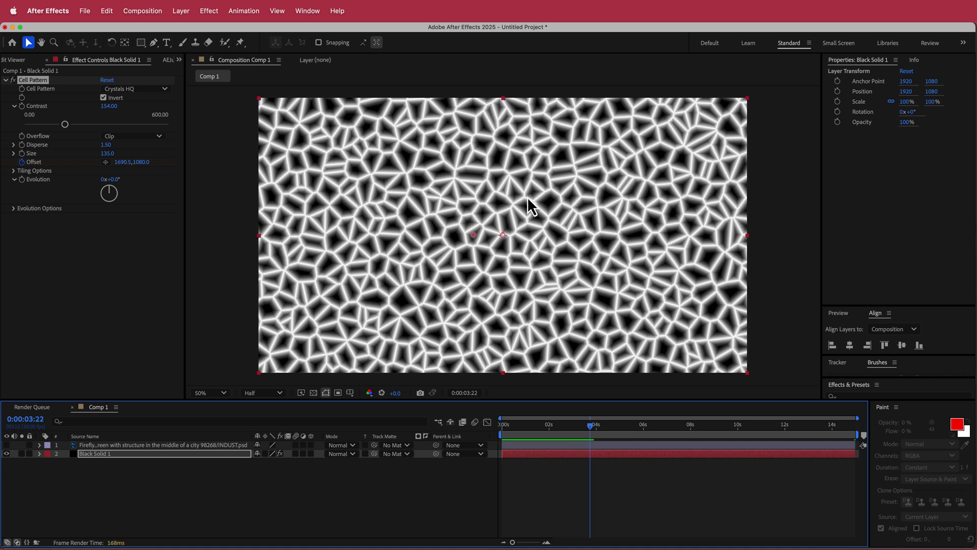
Enable tiling for the cell pattern and return the playhead to 0:00:00:00
{"action": "left_click", "coordinate": [14, 171]}
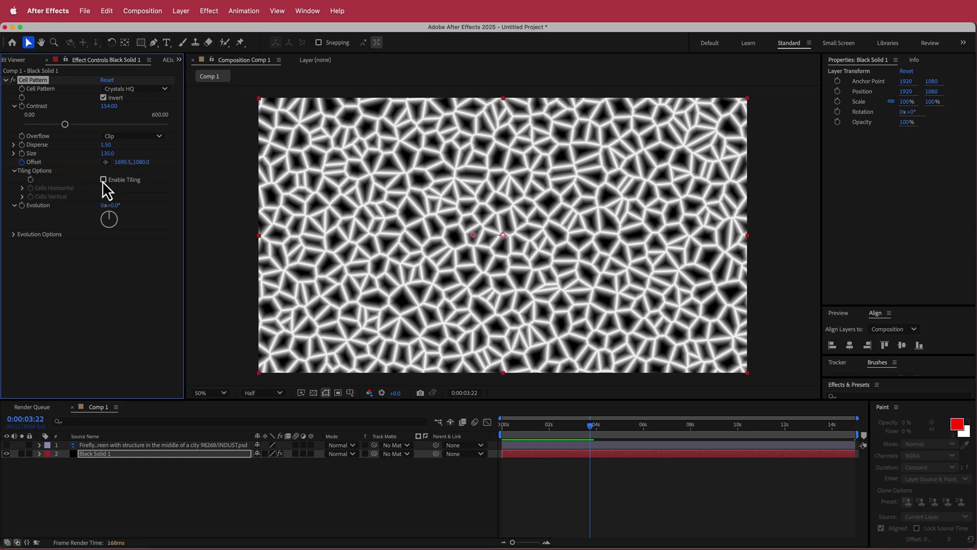
{"action": "left_click", "coordinate": [104, 180]}
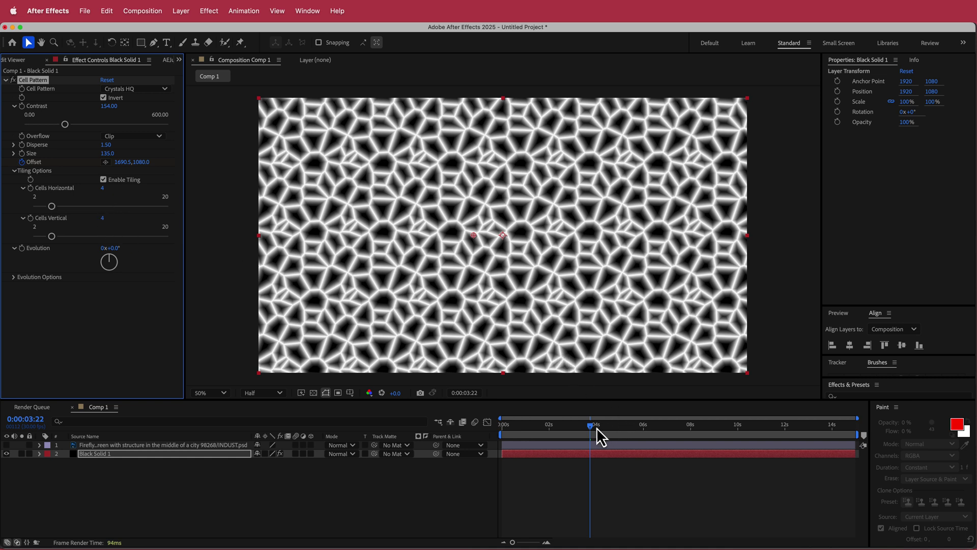
{"action": "left_click_drag", "start_coordinate": [589, 425], "coordinate": [376, 422]}
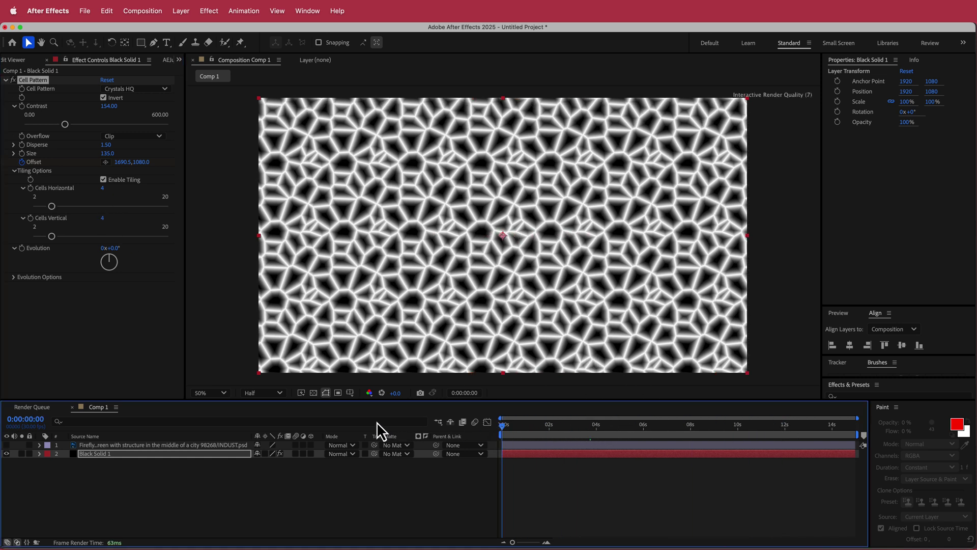
Apply the Transform effect to the black solid and turn off its Uniform Scale
{"action": "key", "text": "ctrl+space"}
{"action": "type", "text": "tra"}
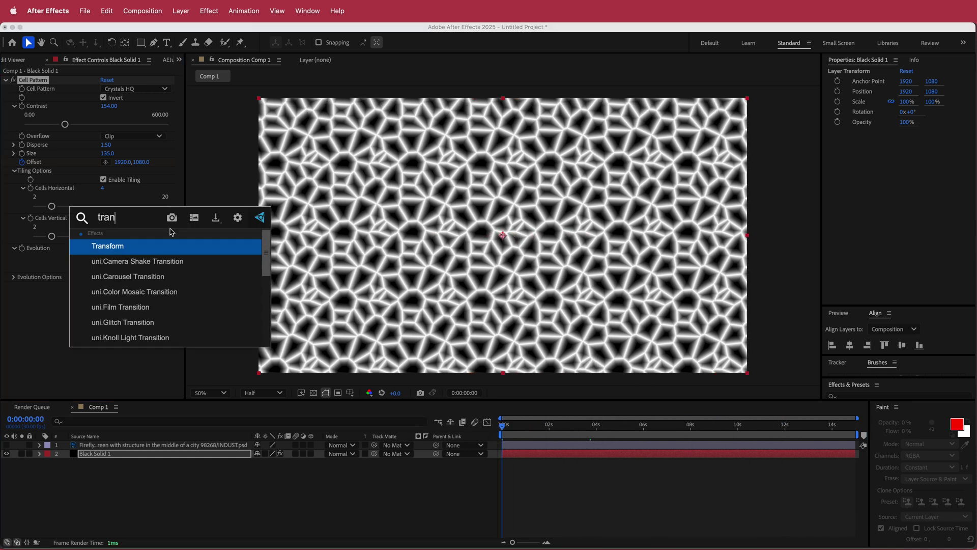
{"action": "key", "text": "Return"}
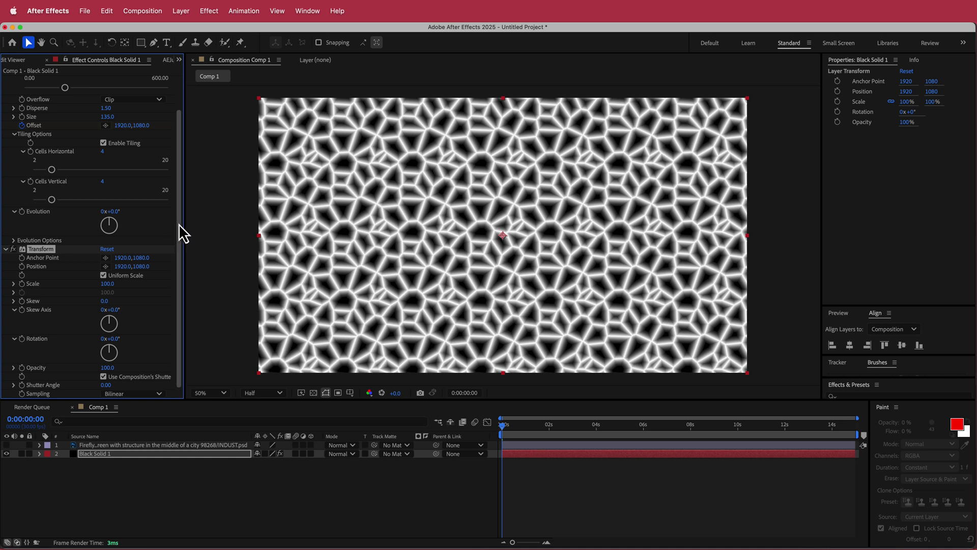
{"action": "left_click", "coordinate": [104, 275]}
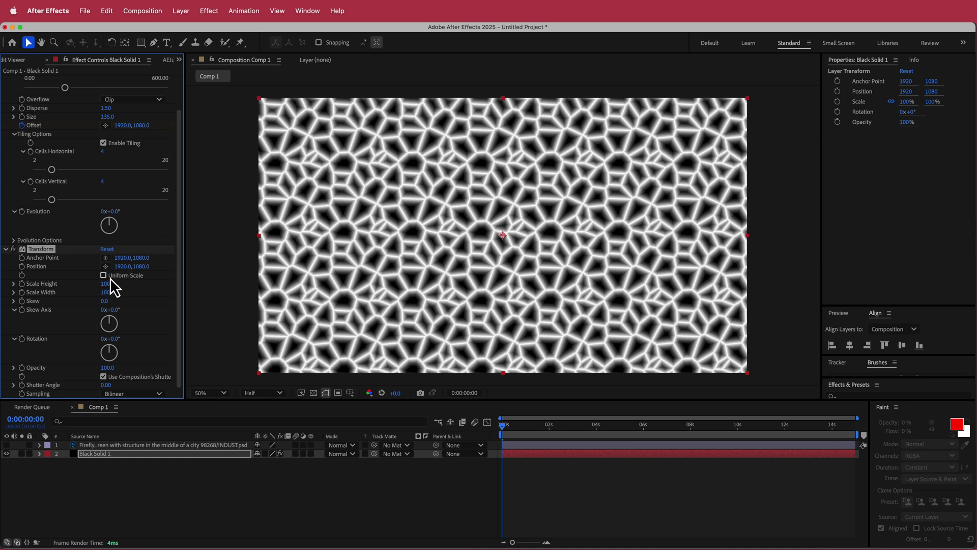
Set the Transform effect's Scale Height to 200 and Scale Width to 400
{"action": "left_click", "coordinate": [107, 283]}
{"action": "type", "text": "200"}
{"action": "key", "text": "Tab"}
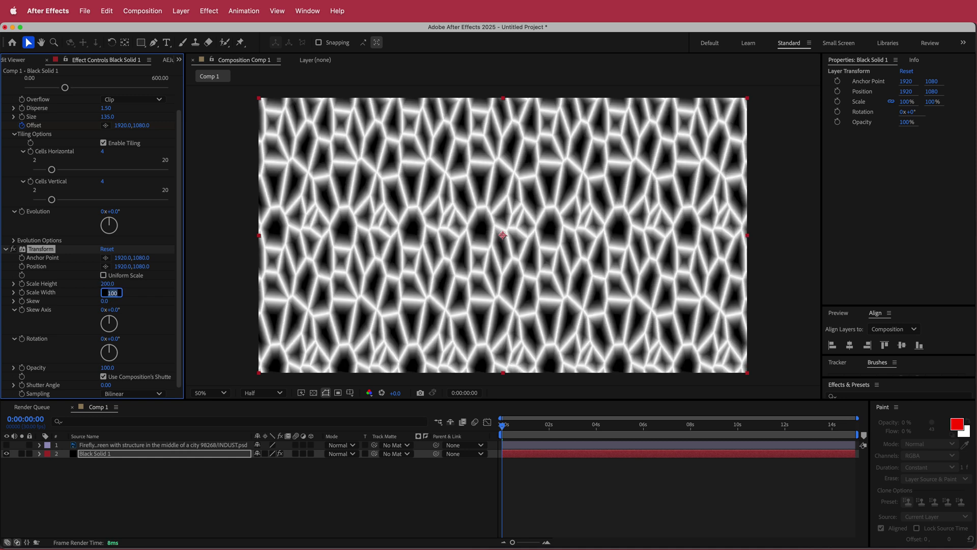
{"action": "type", "text": "400"}
{"action": "key", "text": "Tab"}
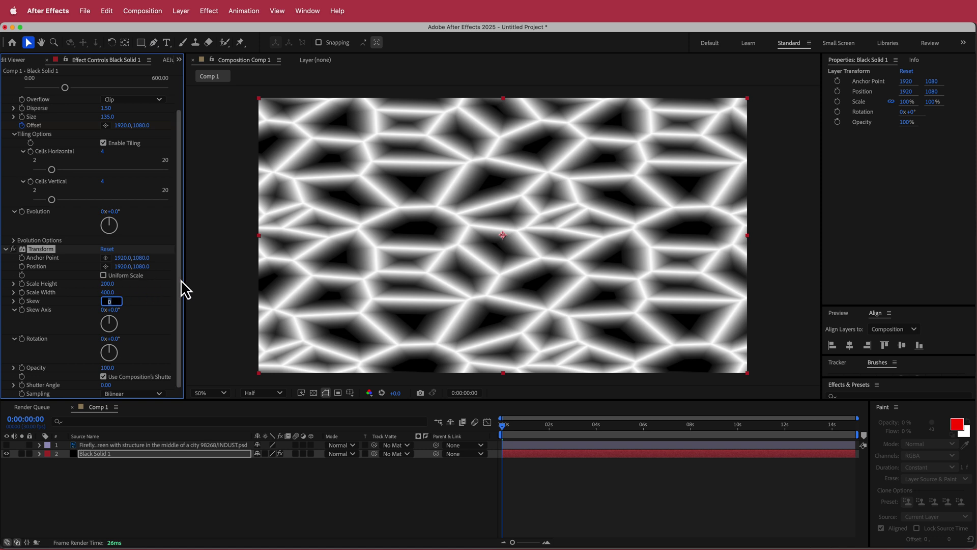
{"action": "left_click", "coordinate": [201, 287]}
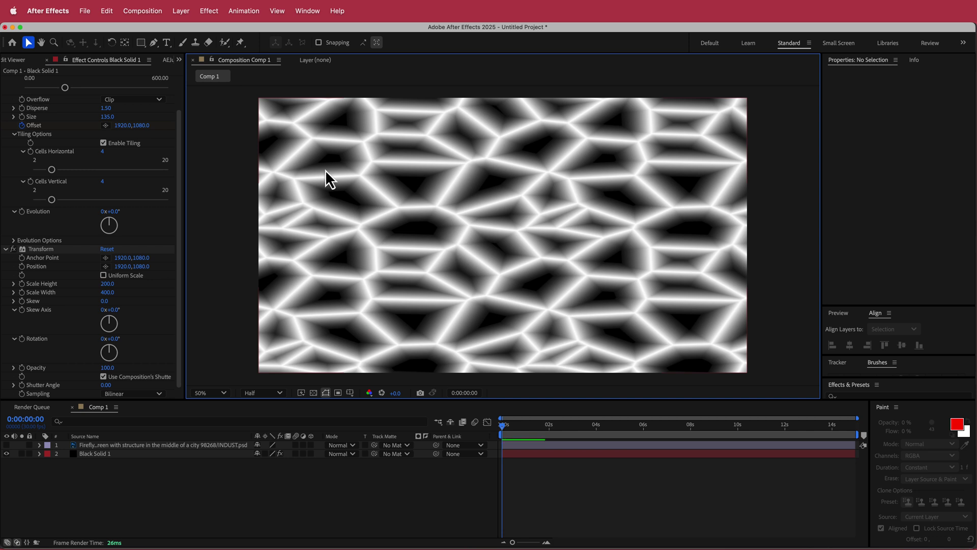
Apply the Wave Warp effect to the Black Solid 1 layer
{"action": "key", "text": "ctrl+space"}
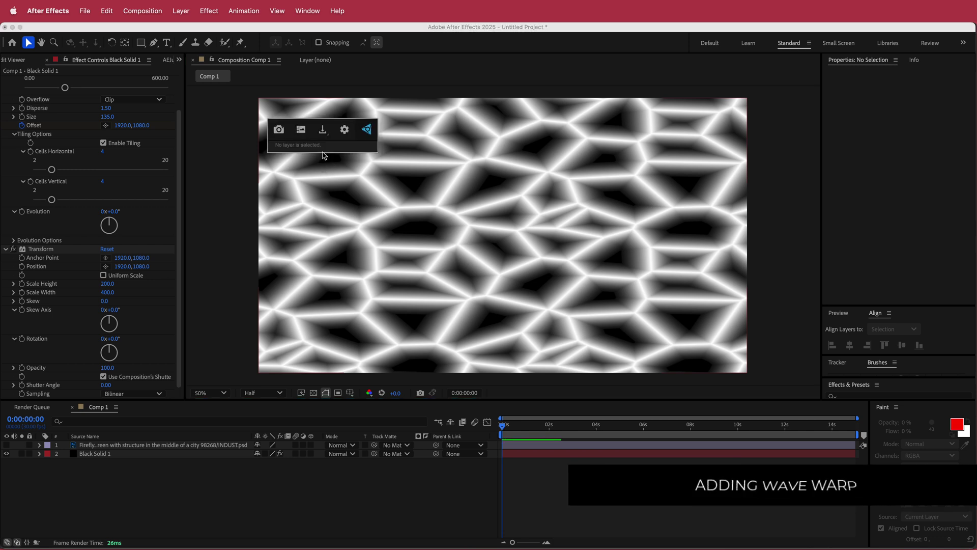
{"action": "left_click", "coordinate": [292, 211]}
{"action": "left_click", "coordinate": [118, 455]}
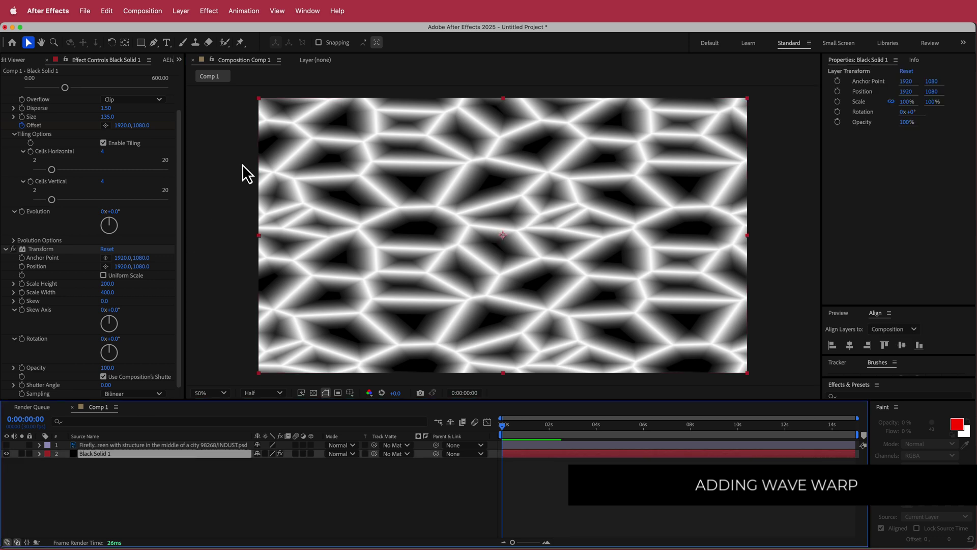
{"action": "key", "text": "ctrl+space"}
{"action": "type", "text": "wav"}
{"action": "key", "text": "Down"}
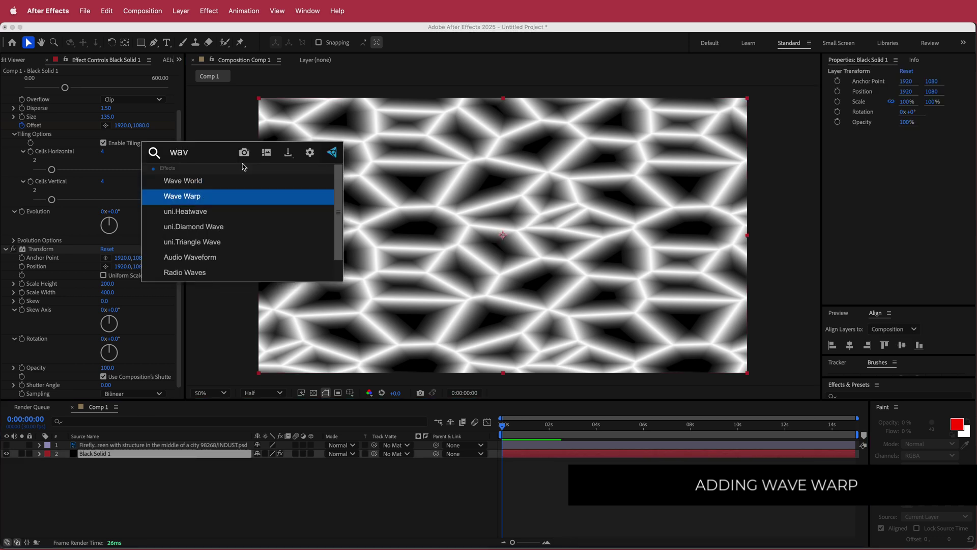
{"action": "key", "text": "Return"}
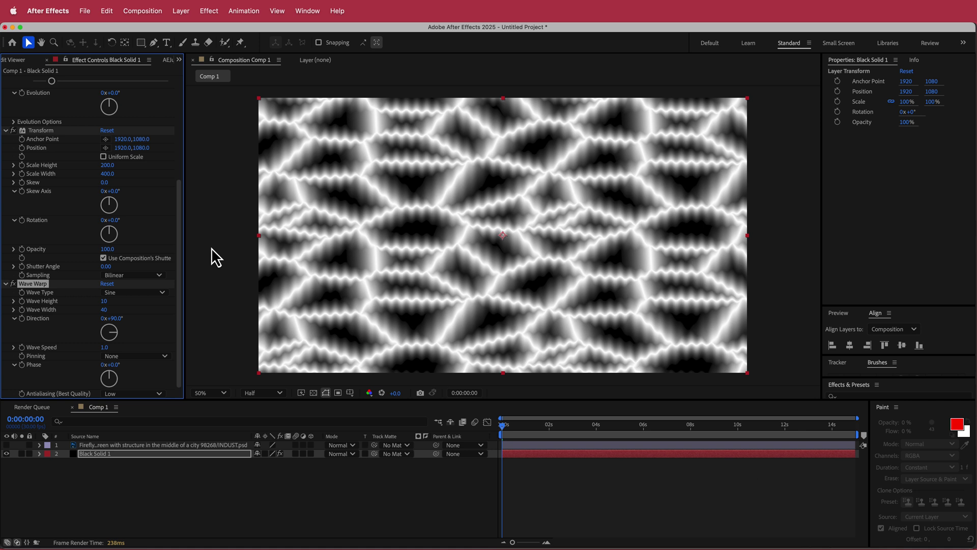
Set the Wave Warp type to Square with a Wave Height of 50 and a Wave Width of 135
{"action": "left_click", "coordinate": [130, 294]}
{"action": "left_click", "coordinate": [146, 317]}
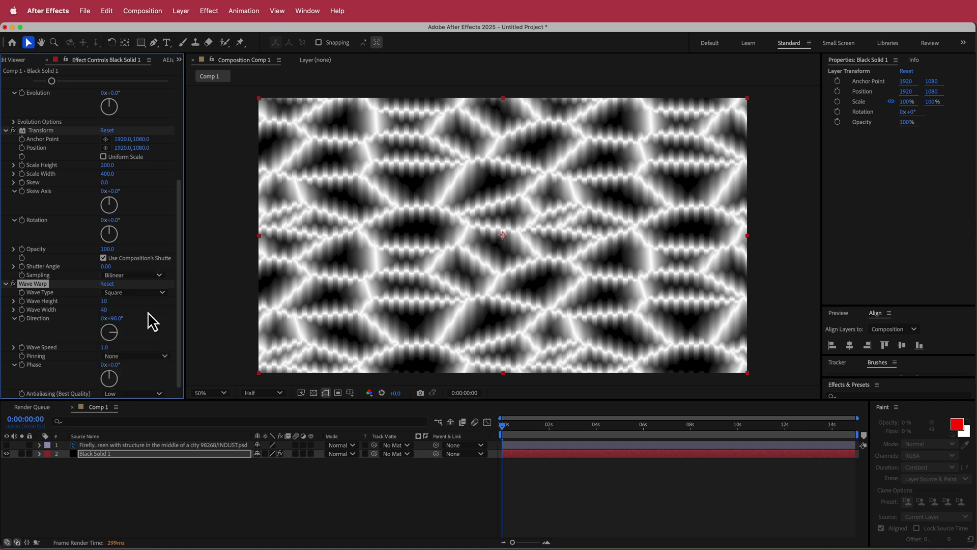
{"action": "left_click", "coordinate": [105, 304]}
{"action": "type", "text": "50"}
{"action": "key", "text": "Tab"}
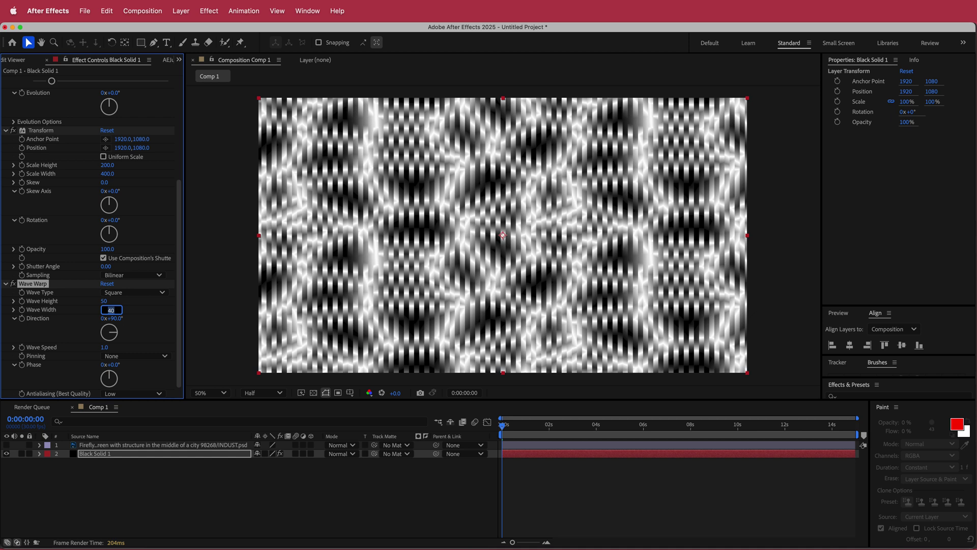
{"action": "type", "text": "135"}
{"action": "key", "text": "Tab"}
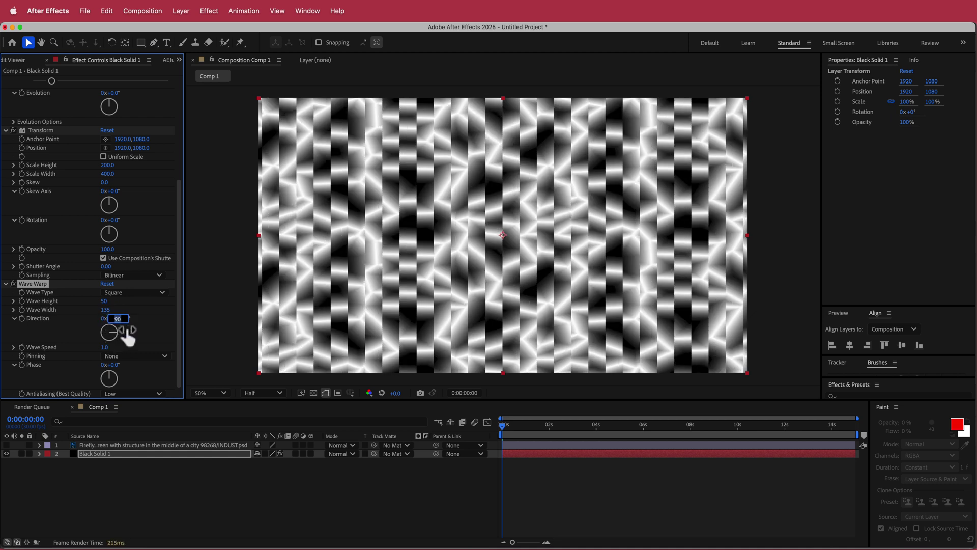
Set the Wave Warp's Direction to 50° and its Wave Speed to 0.1
{"action": "type", "text": "50"}
{"action": "key", "text": "Tab"}
{"action": "type", "text": "0.1"}
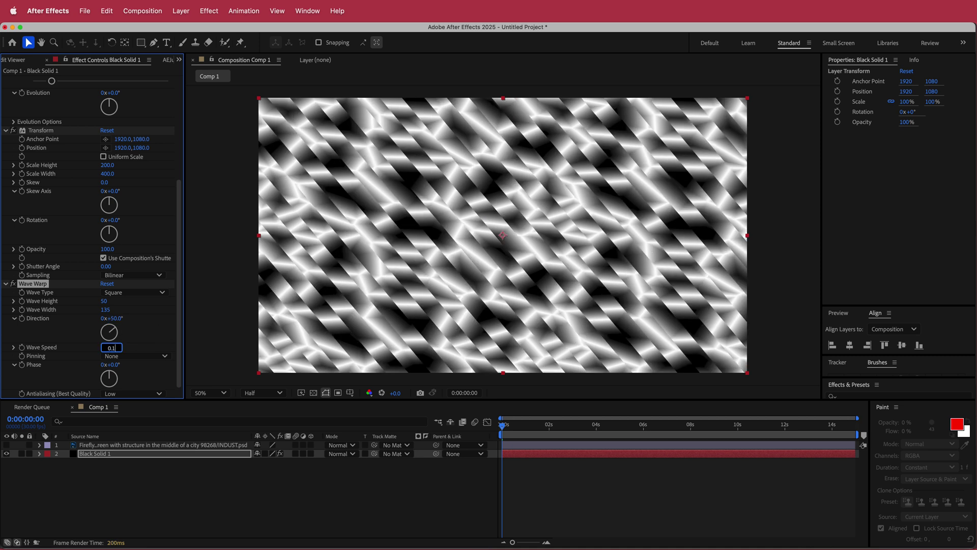
{"action": "key", "text": "Return"}
Lower the composition's preview resolution to Third and play the warped pattern from the start
{"action": "left_click_drag", "start_coordinate": [505, 430], "coordinate": [545, 425]}
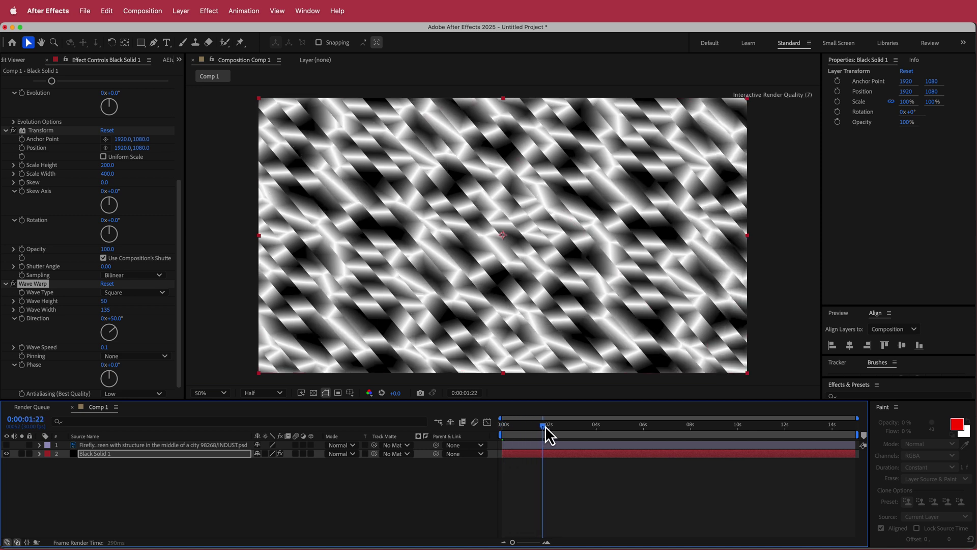
{"action": "left_click", "coordinate": [264, 393]}
{"action": "left_click", "coordinate": [269, 454]}
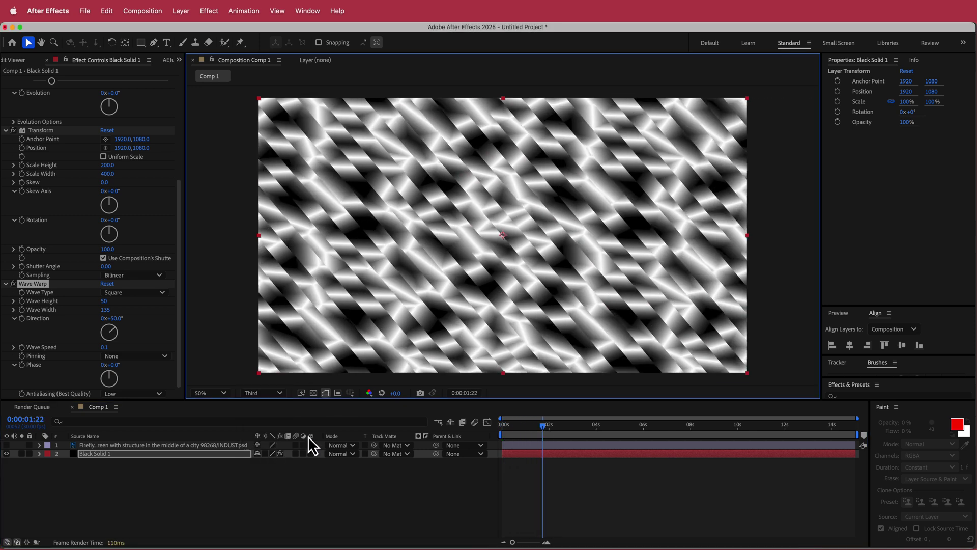
{"action": "left_click_drag", "start_coordinate": [544, 426], "coordinate": [483, 427]}
{"action": "key", "text": "space"}
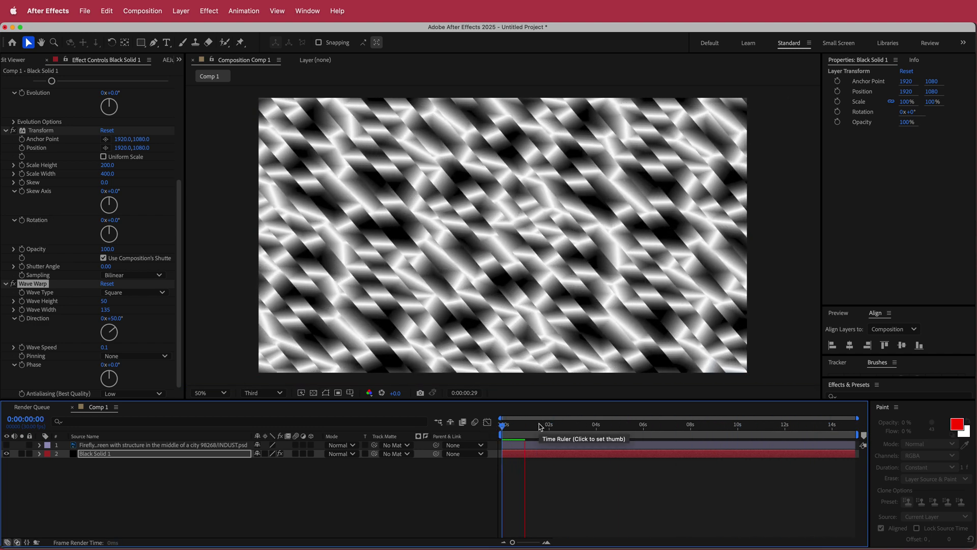
{"action": "key", "text": "space"}
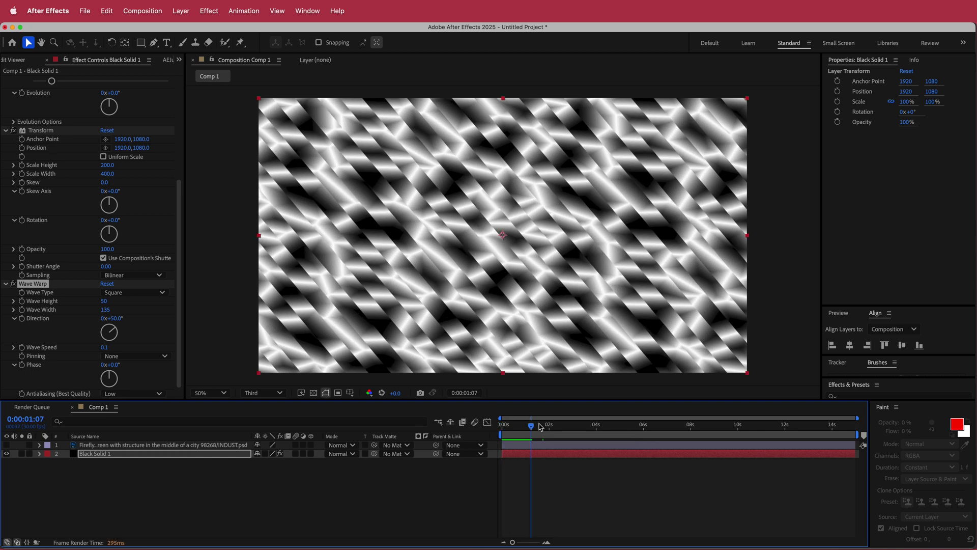
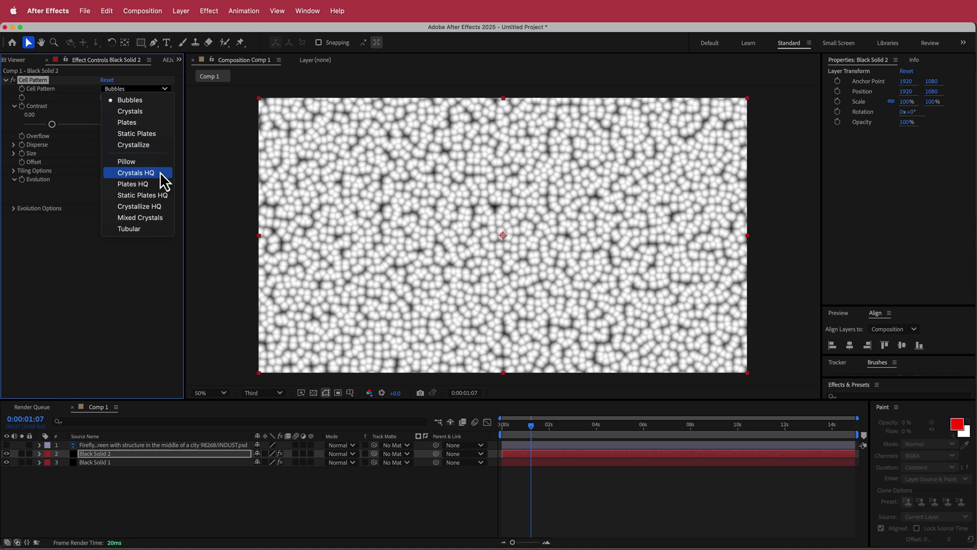
Set Black Solid 2's cell pattern to Crystals HQ and add a starting Offset keyframe at 0:00:00:00
{"action": "left_click", "coordinate": [163, 175]}
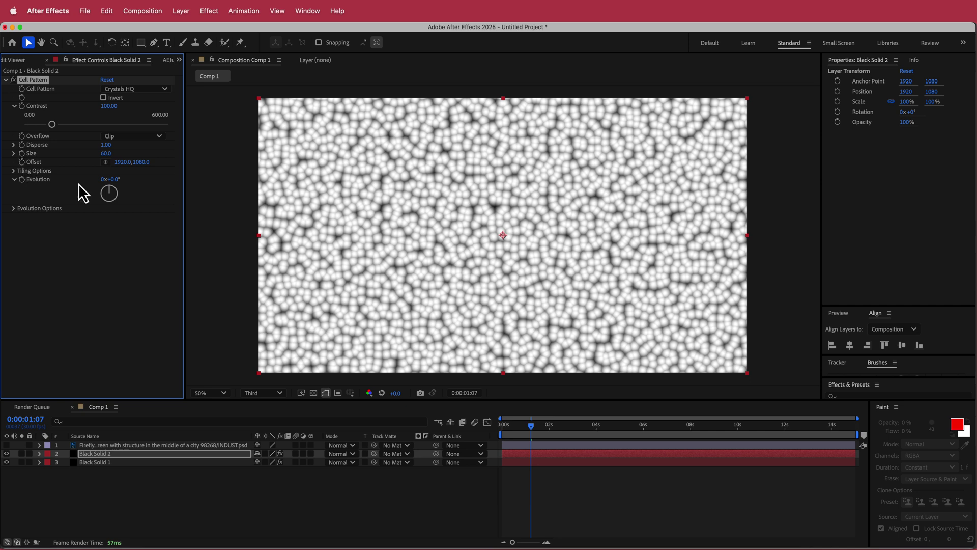
{"action": "left_click_drag", "start_coordinate": [531, 424], "coordinate": [472, 419]}
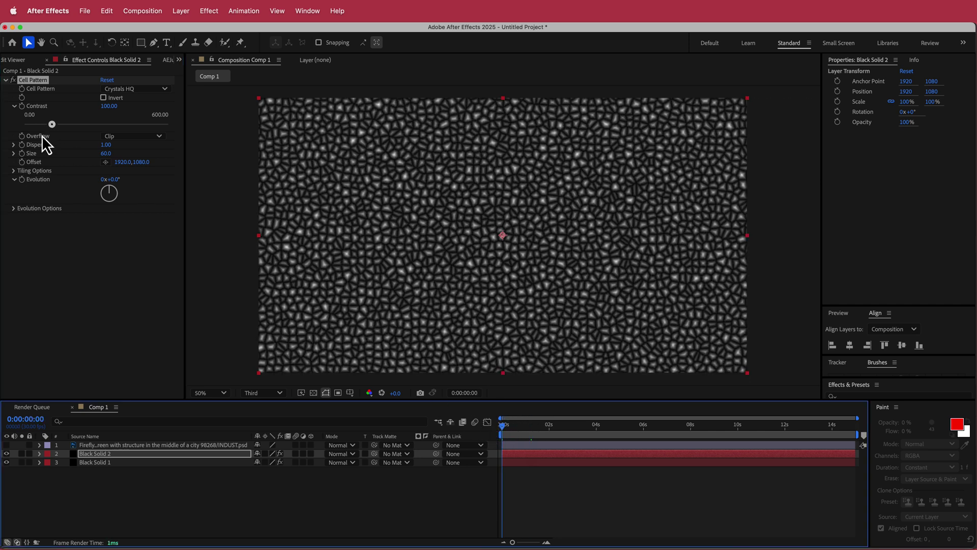
{"action": "left_click", "coordinate": [21, 161]}
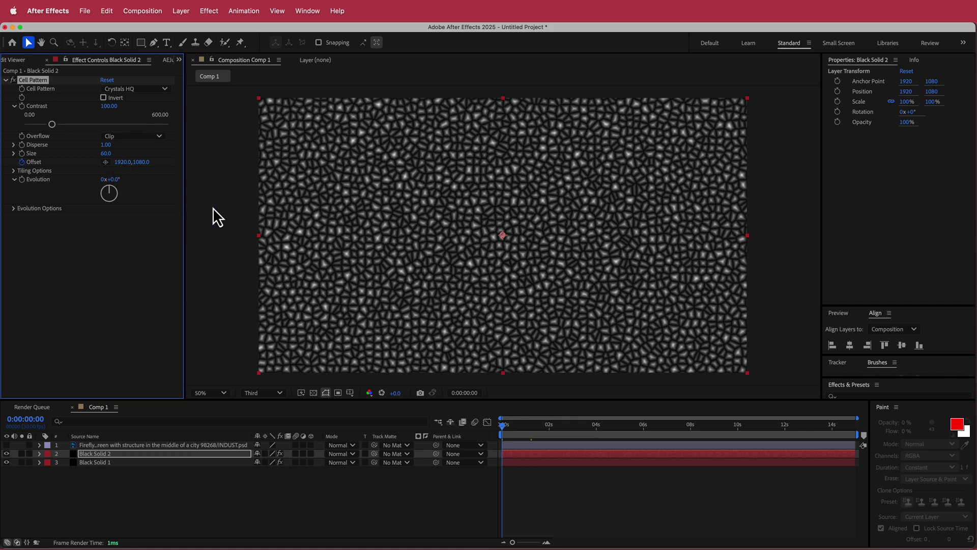
Set Black Solid 2's cell pattern Offset to 1500, 1080 at 0:00:14:29 and preview the motion
{"action": "left_click_drag", "start_coordinate": [505, 425], "coordinate": [855, 426]}
{"action": "left_click", "coordinate": [125, 161]}
{"action": "type", "text": "1"}
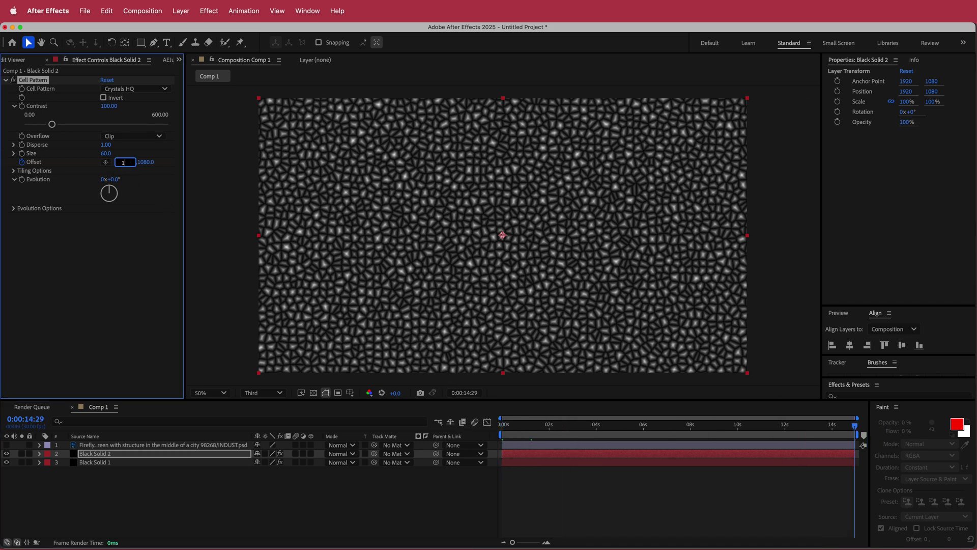
{"action": "type", "text": "500"}
{"action": "key", "text": "Return"}
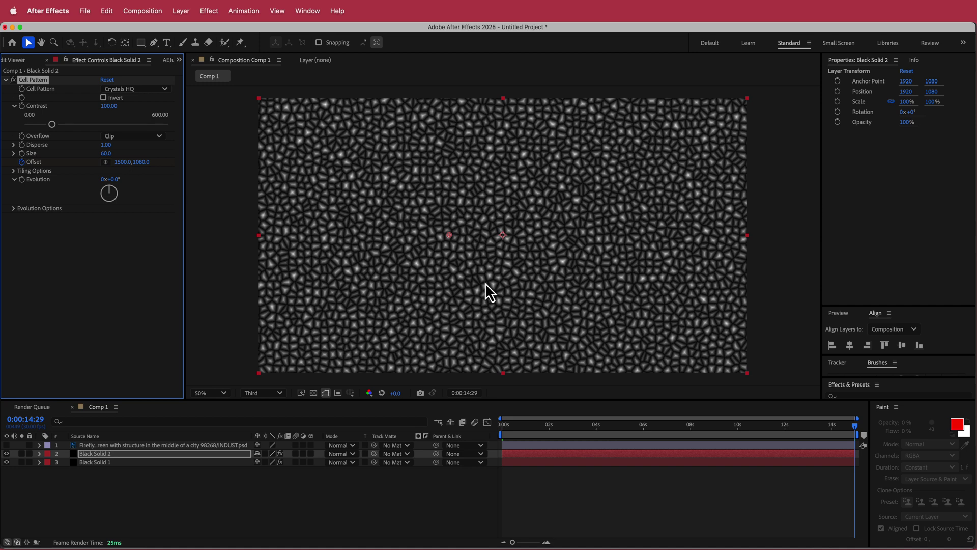
{"action": "left_click_drag", "start_coordinate": [853, 426], "coordinate": [507, 427]}
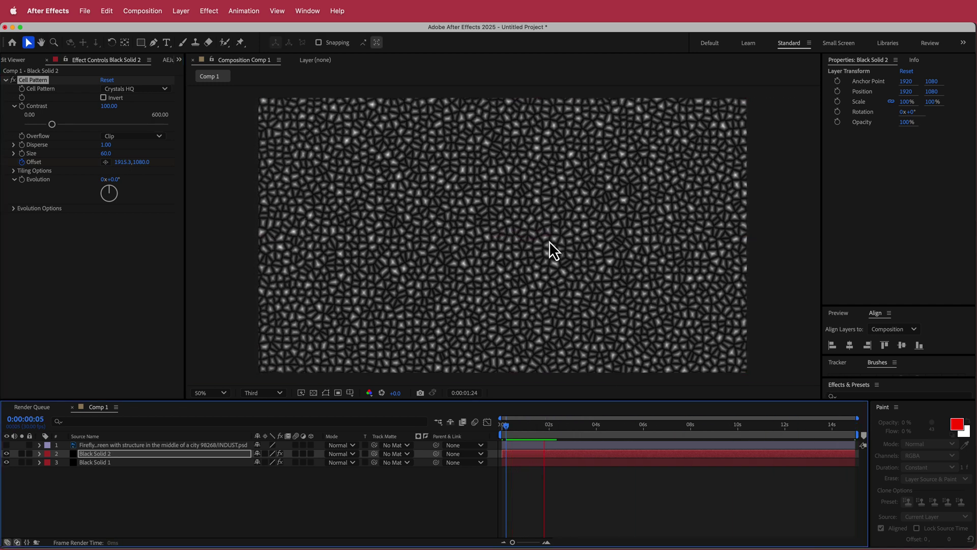
{"action": "key", "text": "space"}
Enable tiling on Black Solid 2's cell pattern with 9 horizontal and 9 vertical cells
{"action": "left_click_drag", "start_coordinate": [566, 420], "coordinate": [490, 444]}
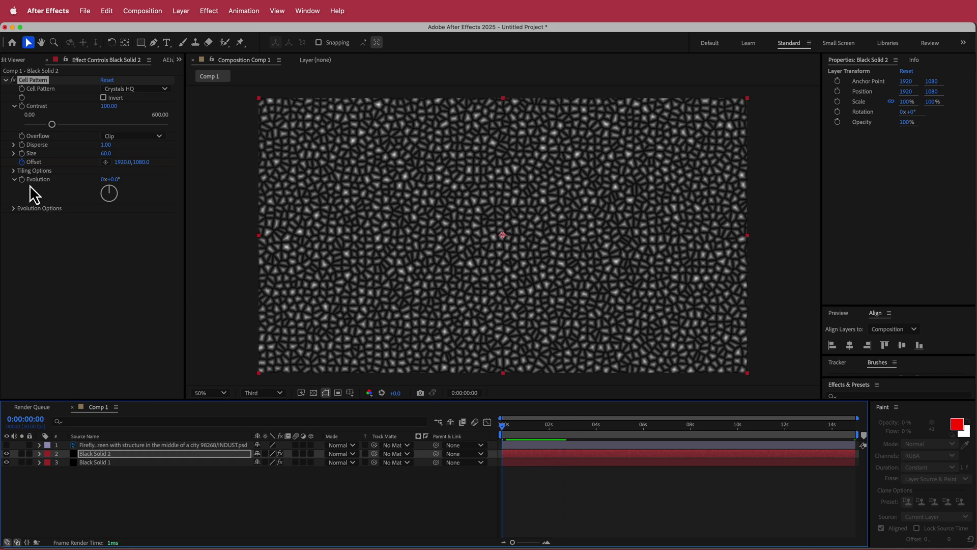
{"action": "left_click", "coordinate": [14, 171]}
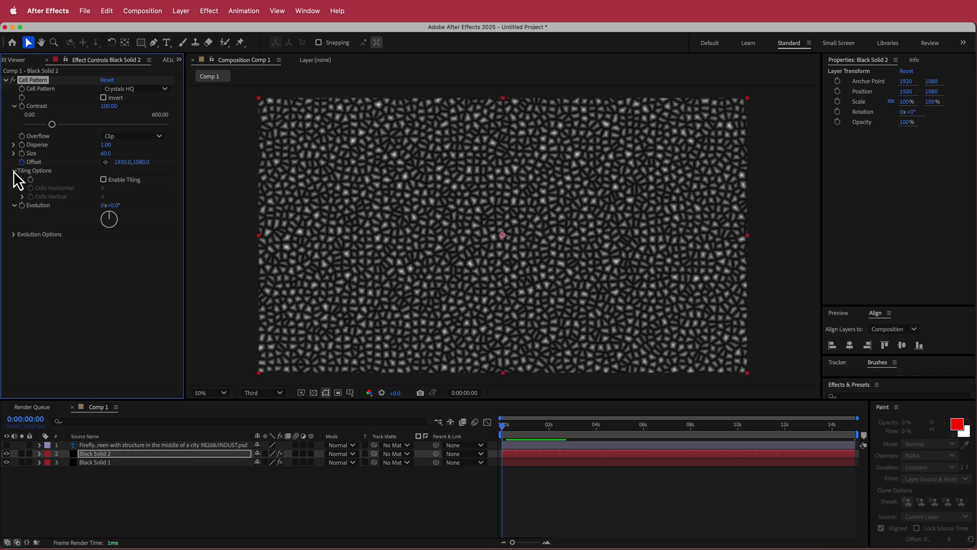
{"action": "left_click", "coordinate": [104, 180]}
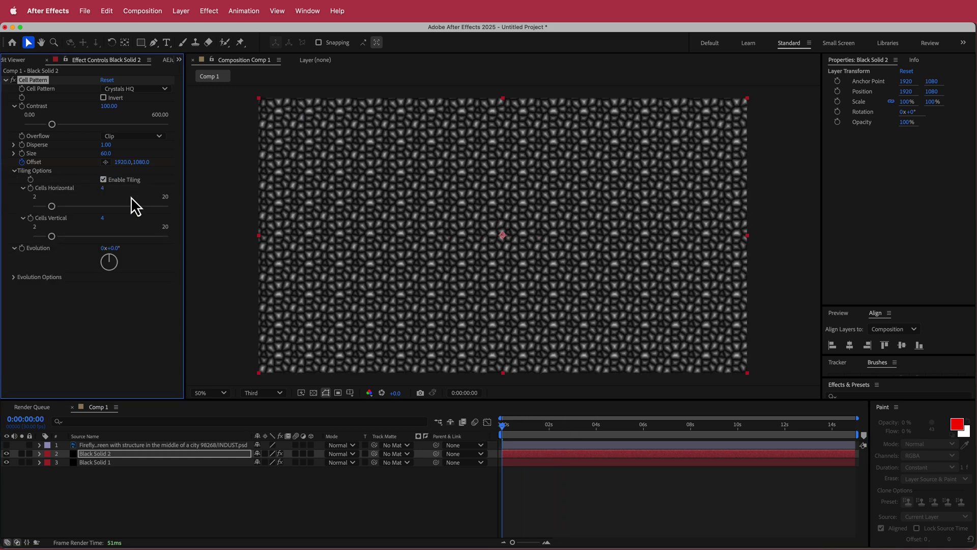
{"action": "left_click", "coordinate": [104, 189]}
{"action": "type", "text": "9"}
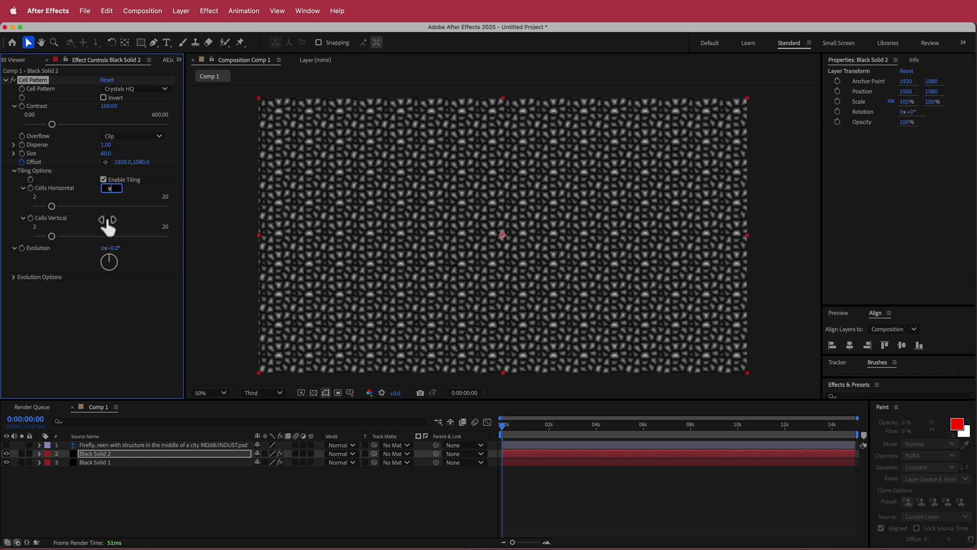
{"action": "left_click", "coordinate": [103, 218]}
{"action": "type", "text": "9"}
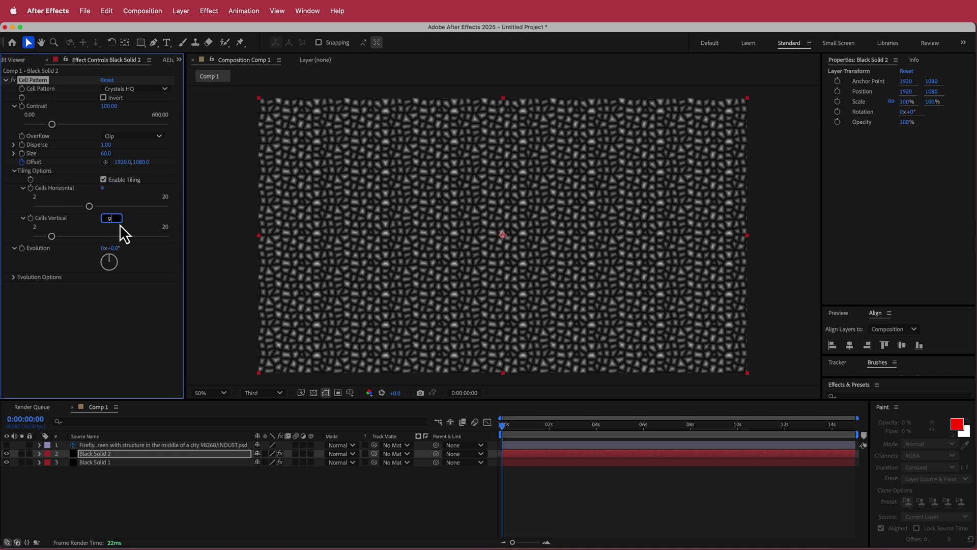
{"action": "key", "text": "Return"}
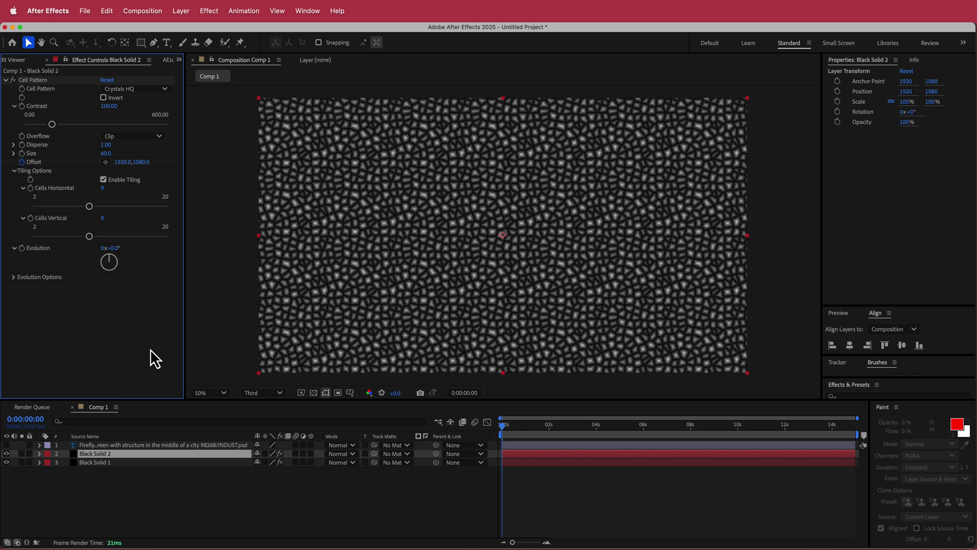
{"action": "mouse_move", "coordinate": [505, 425]}
{"action": "left_mouse_down"}
{"action": "mouse_move", "coordinate": [639, 425]}
{"action": "mouse_move", "coordinate": [488, 426]}
{"action": "left_mouse_up"}
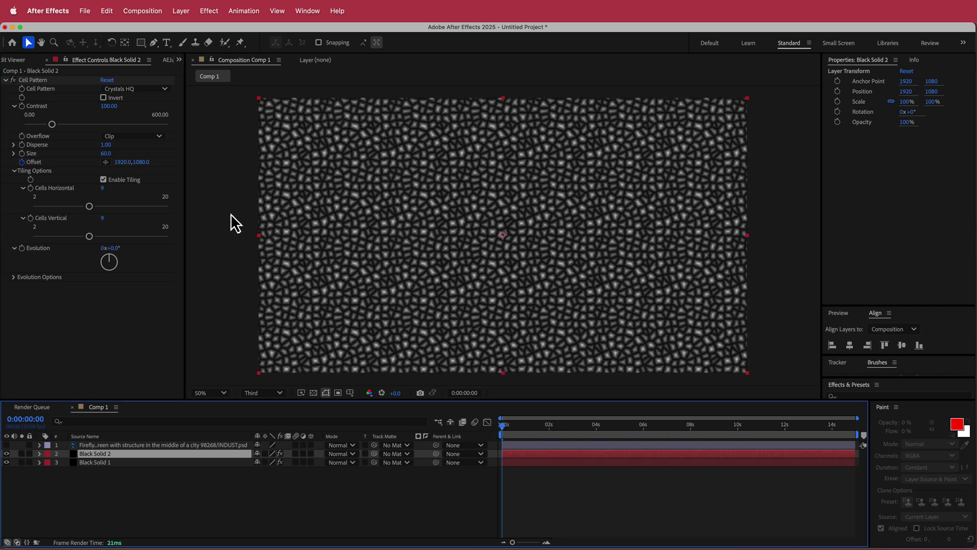
Apply the Transform effect to Black Solid 2 and turn off its Uniform Scale
{"action": "key", "text": "ctrl+space"}
{"action": "type", "text": "tr"}
{"action": "key", "text": "Return"}
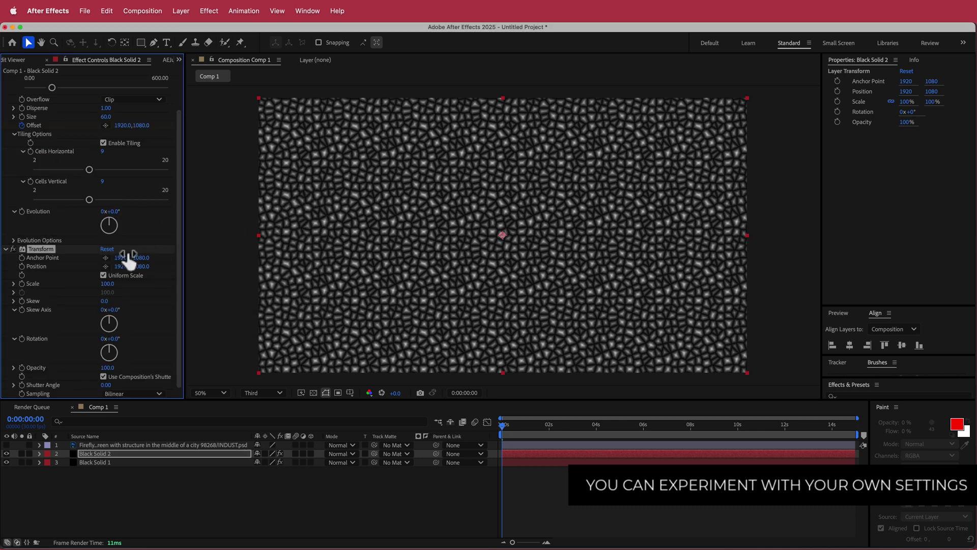
{"action": "left_click", "coordinate": [103, 275]}
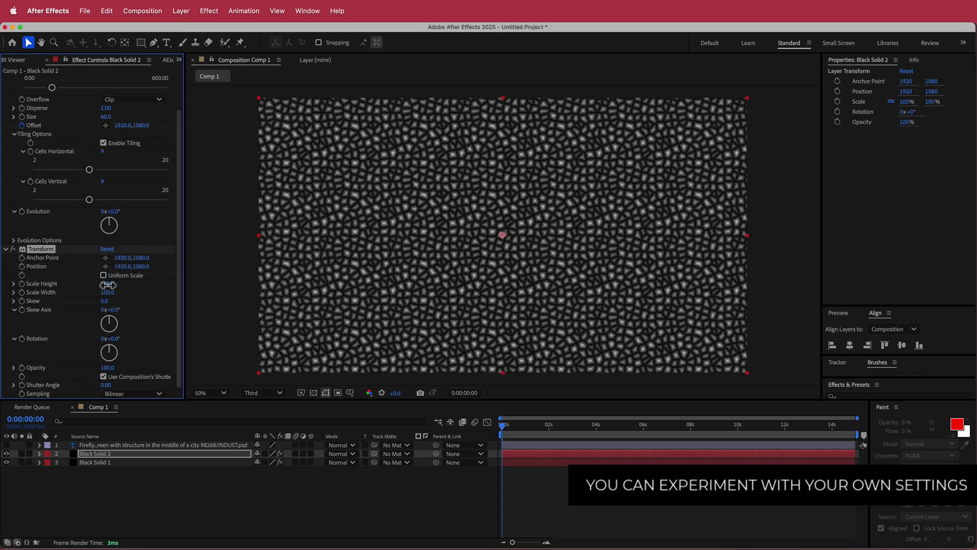
Set the Transform effect's Scale Height to 200, Scale Width to 415 and Skew Axis to 45°
{"action": "left_click", "coordinate": [108, 285]}
{"action": "type", "text": "200"}
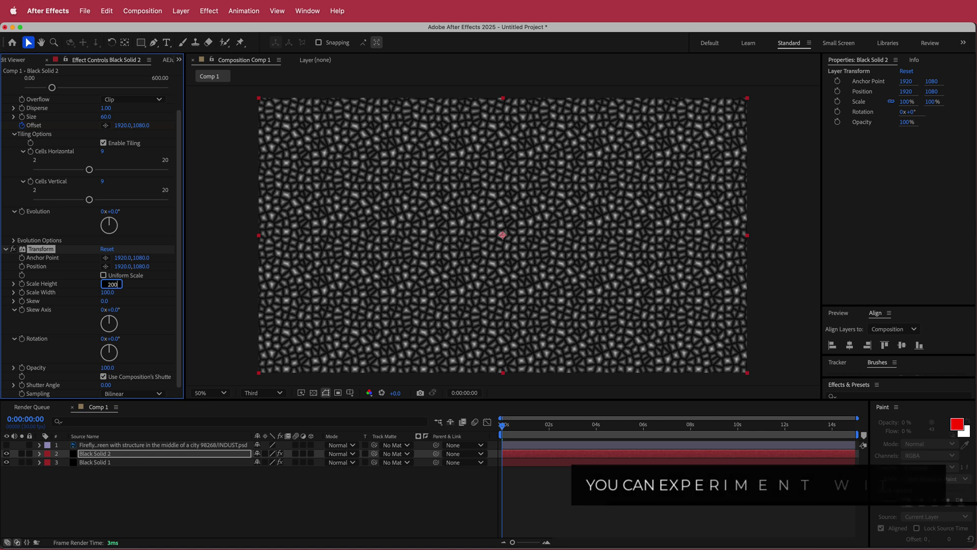
{"action": "key", "text": "Tab"}
{"action": "type", "text": "415"}
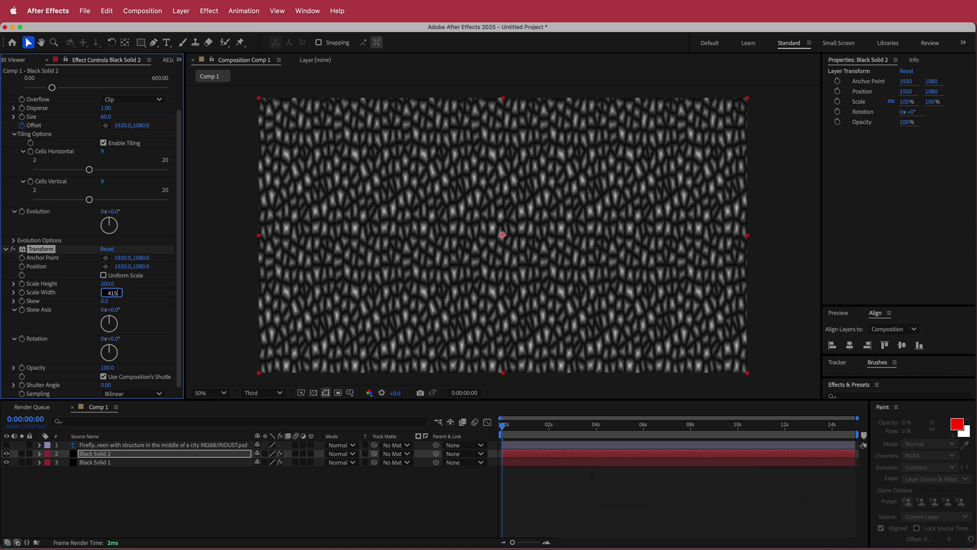
{"action": "key", "text": "Tab"}
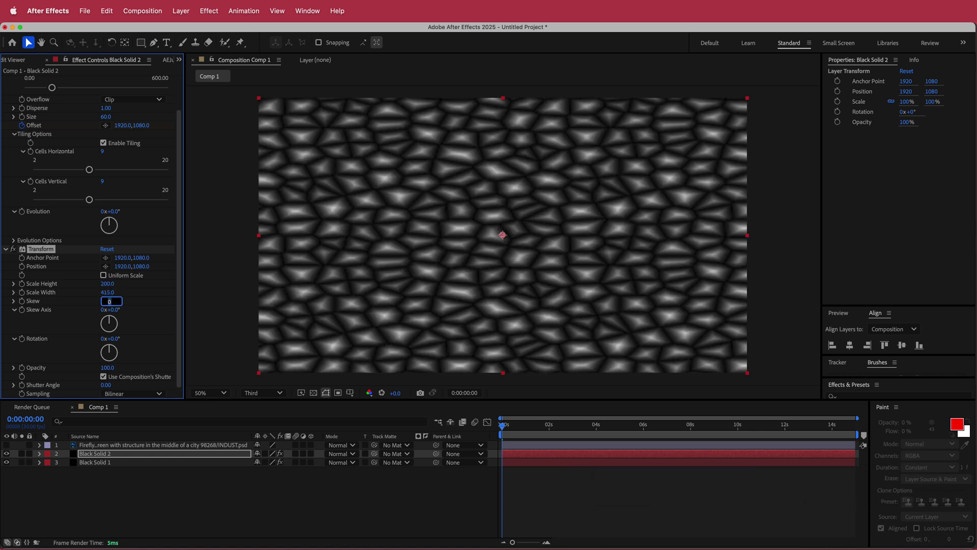
{"action": "key", "text": "Tab"}
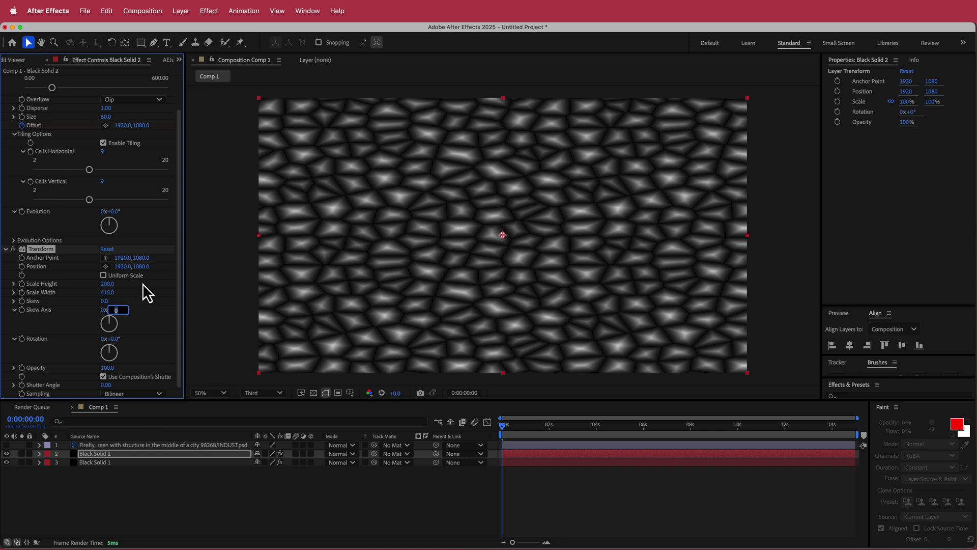
{"action": "type", "text": "45"}
{"action": "key", "text": "Return"}
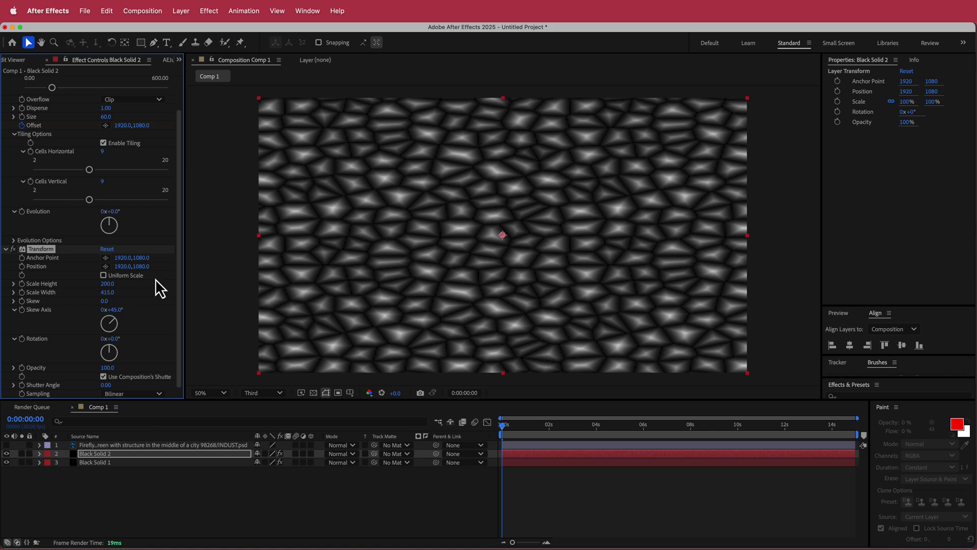
{"action": "left_click_drag", "start_coordinate": [505, 426], "coordinate": [482, 422]}
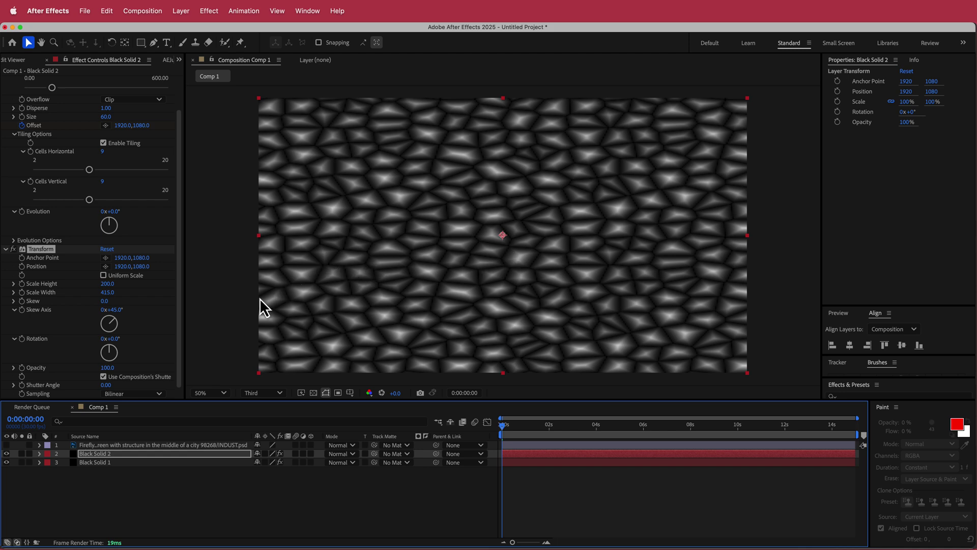
Apply the Tint effect to Black Solid 2 after the Transform effect
{"action": "key", "text": "comma"}
{"action": "scroll", "coordinate": [166, 274], "scroll_direction": "up", "scroll_amount": 1}
{"action": "key", "text": "period"}
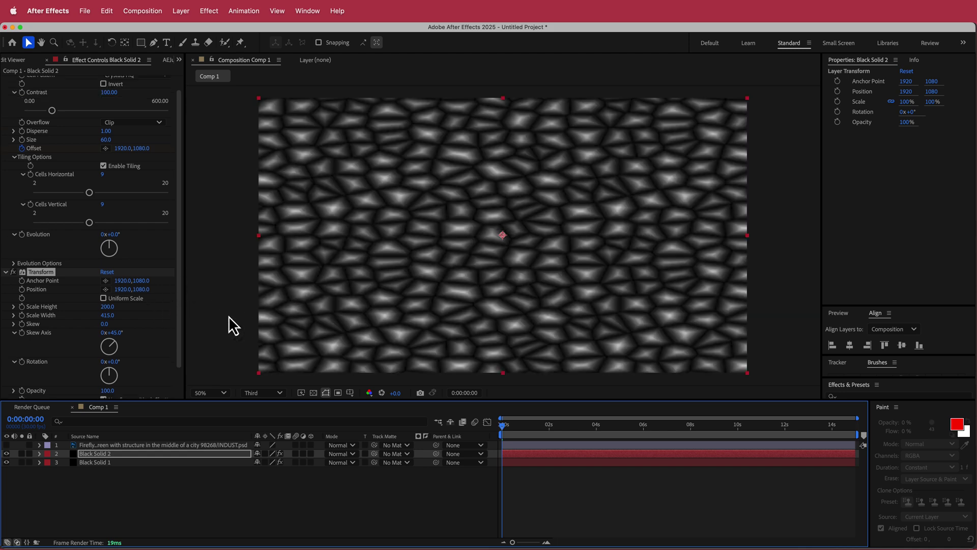
{"action": "key", "text": "ctrl+space"}
{"action": "type", "text": "rin"}
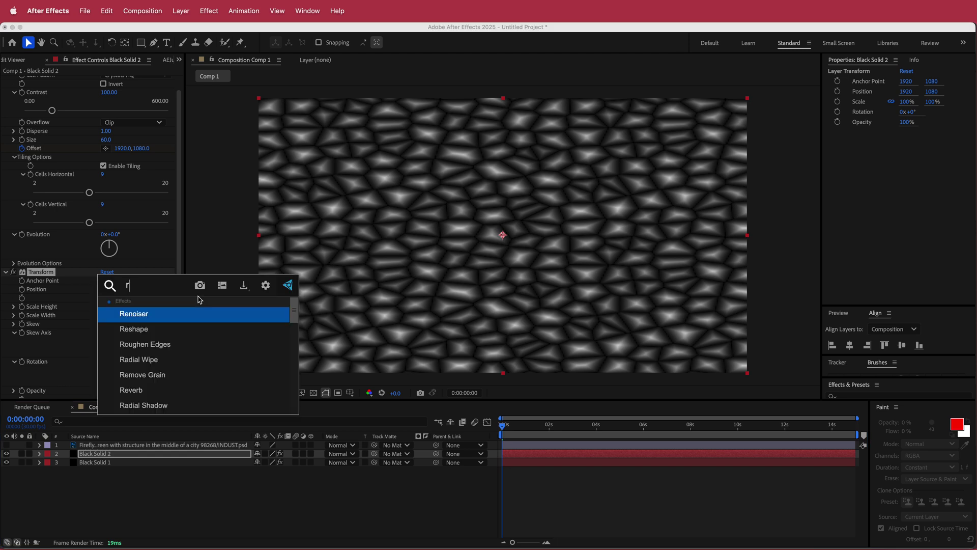
{"action": "key", "text": "BackSpace"}
{"action": "key", "text": "BackSpace"}
{"action": "key", "text": "BackSpace"}
{"action": "type", "text": "tin"}
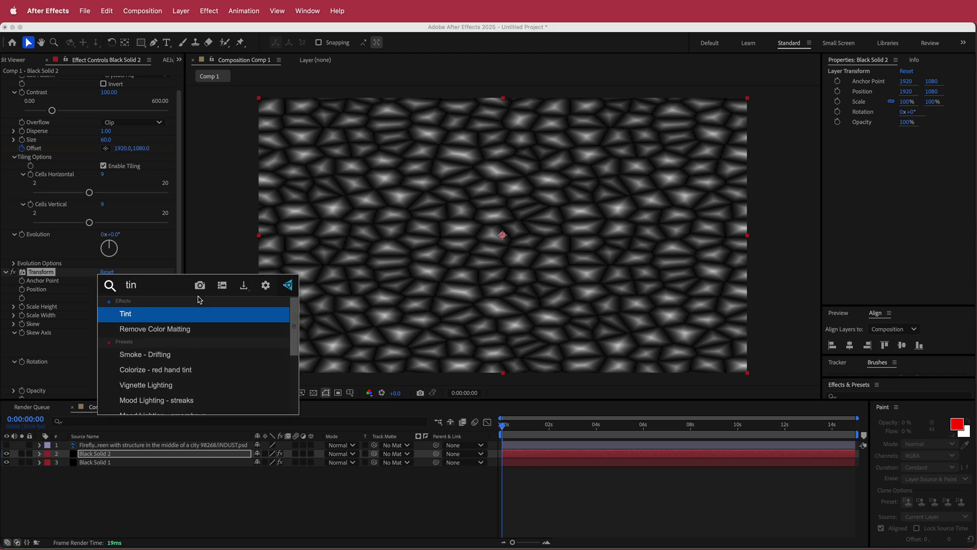
{"action": "key", "text": "Return"}
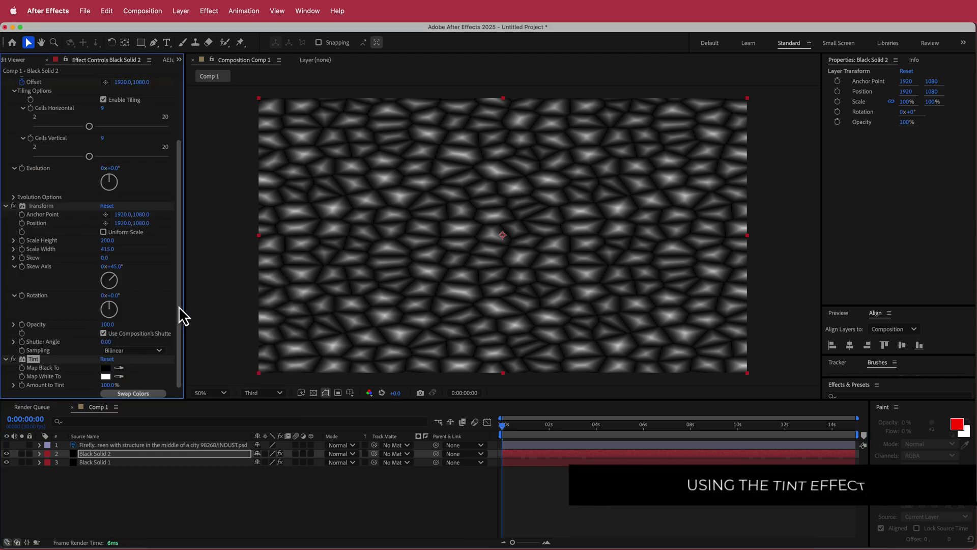
Set the Tint's Map Black To color to the mid-gray 7C7C7C
{"action": "left_click", "coordinate": [106, 367]}
{"action": "left_click_drag", "start_coordinate": [68, 278], "coordinate": [32, 259]}
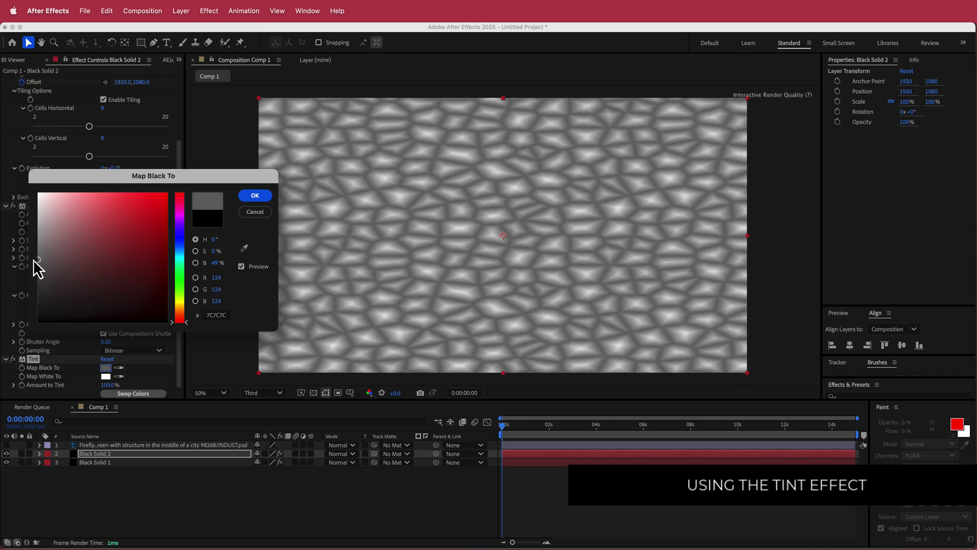
{"action": "left_click", "coordinate": [255, 195]}
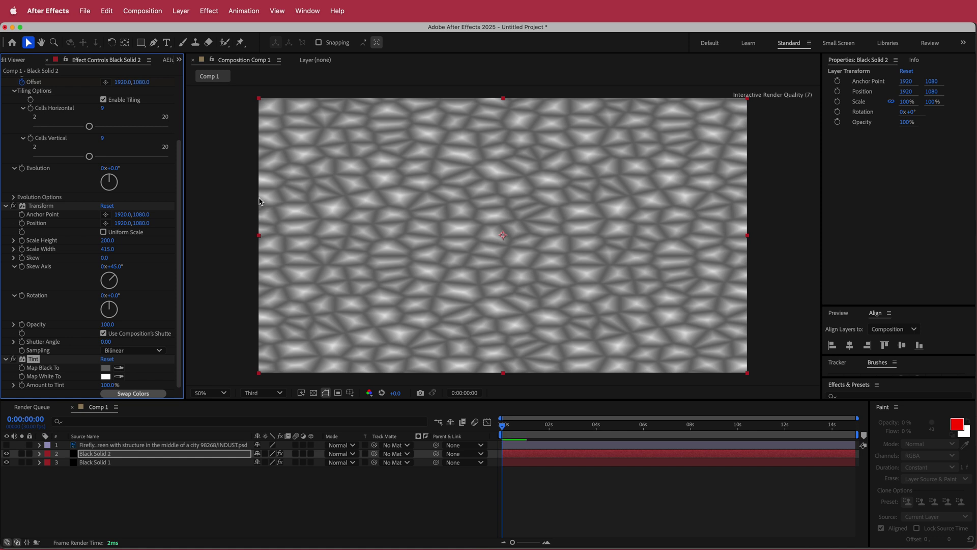
Create an adjustment layer and place it between the industrial image layer and Black Solid 2
{"action": "left_click", "coordinate": [307, 485]}
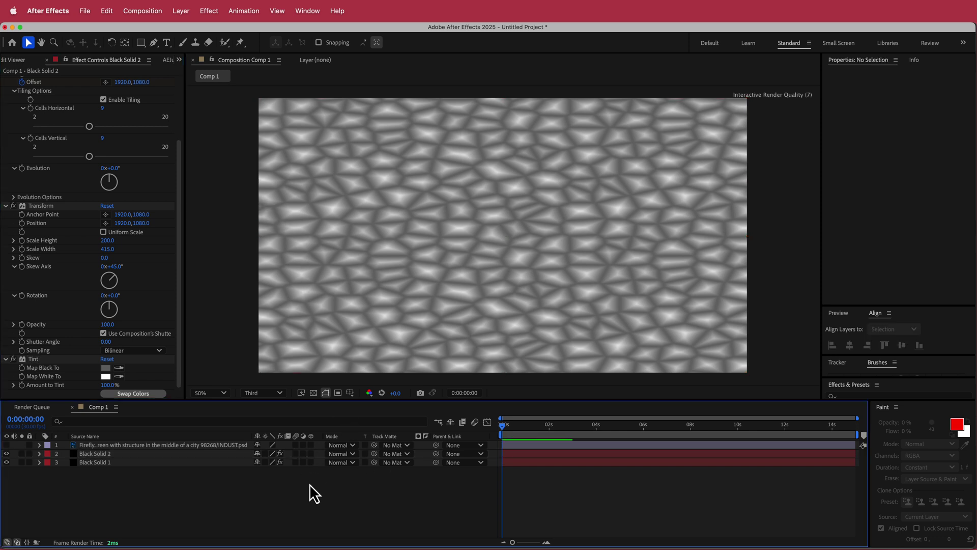
{"action": "right_click", "coordinate": [316, 475]}
{"action": "mouse_move", "coordinate": [344, 482]}
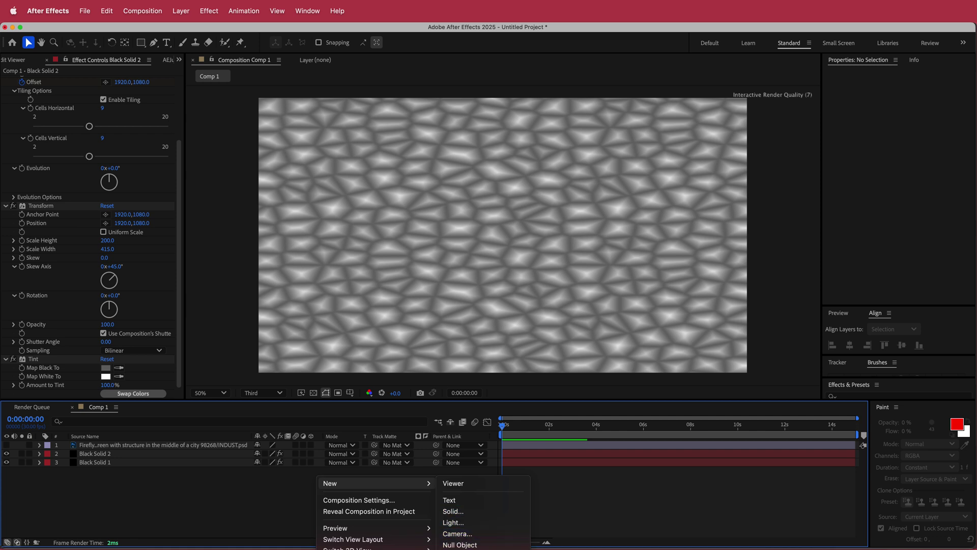
{"action": "key", "text": "super+alt+y"}
{"action": "left_click_drag", "start_coordinate": [138, 443], "coordinate": [129, 453]}
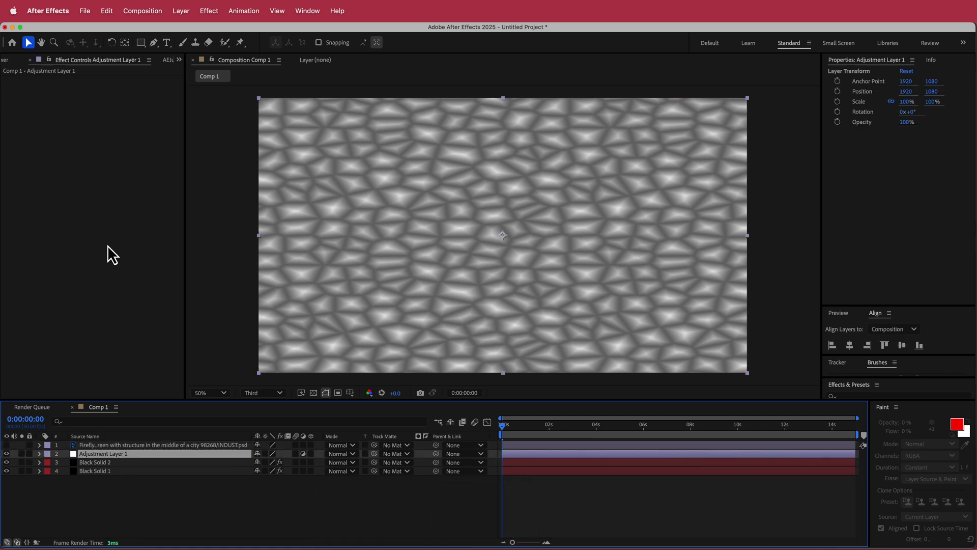
Apply Turbulent Displace to the adjustment layer with Amount 120 and Size 80
{"action": "key", "text": "ctrl+space"}
{"action": "type", "text": "tu"}
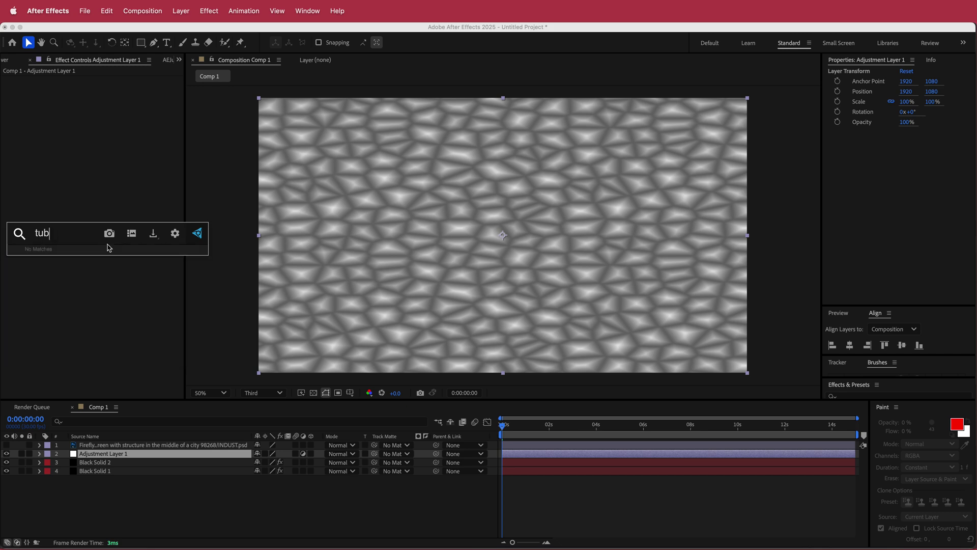
{"action": "key", "text": "Escape"}
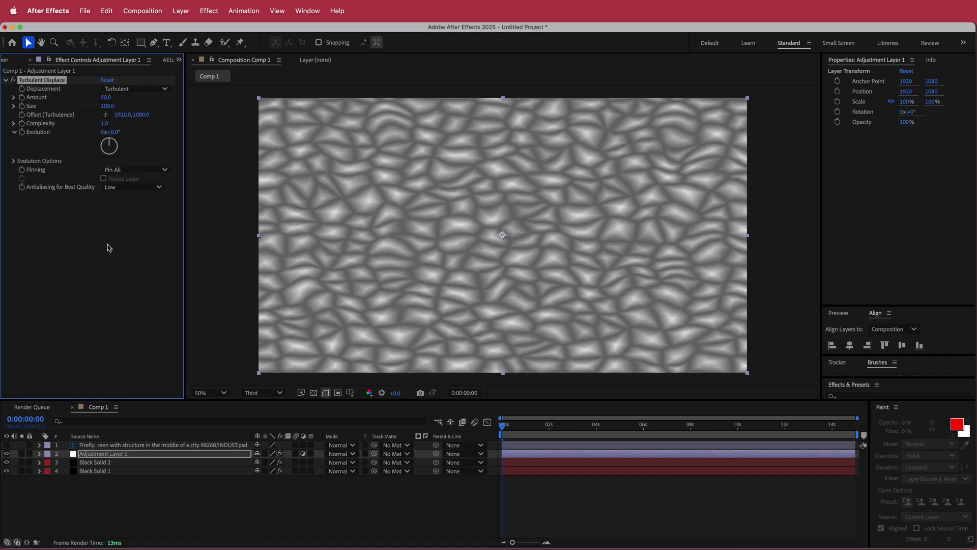
{"action": "left_click", "coordinate": [105, 97]}
{"action": "type", "text": "120"}
{"action": "key", "text": "Tab"}
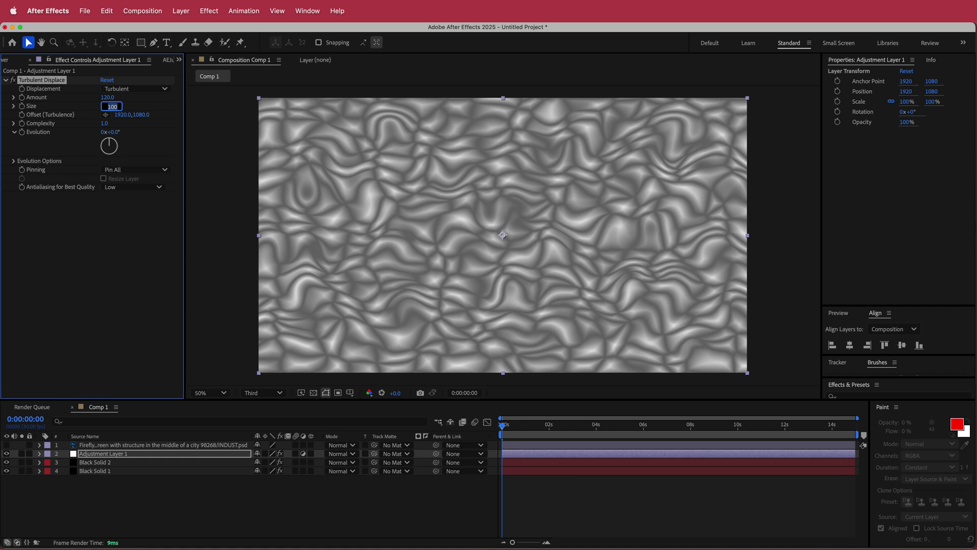
{"action": "type", "text": "80"}
{"action": "key", "text": "Return"}
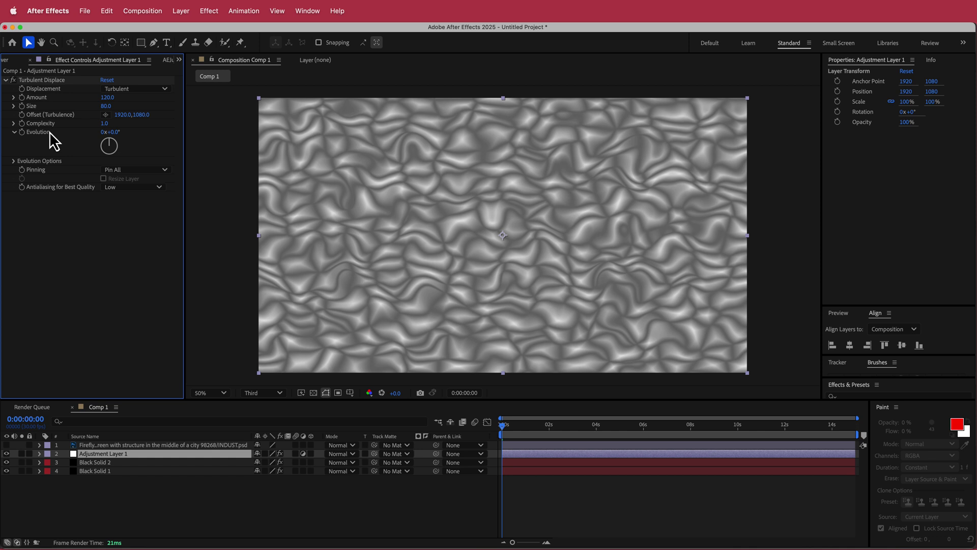
Animate the Turbulent Displace's Evolution with the expression time*40, then collapse the adjustment layer's properties
{"action": "left_click", "coordinate": [23, 133], "text": "alt"}
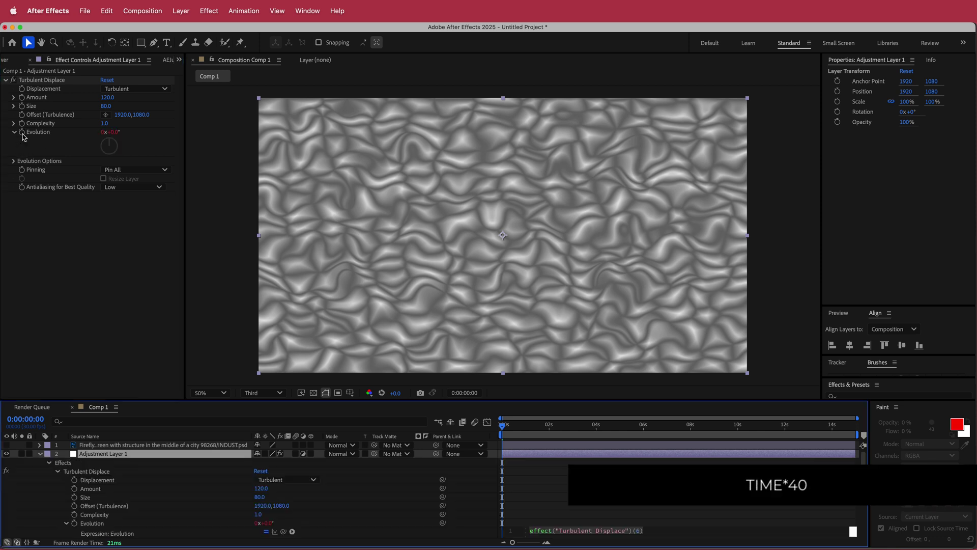
{"action": "type", "text": "time"}
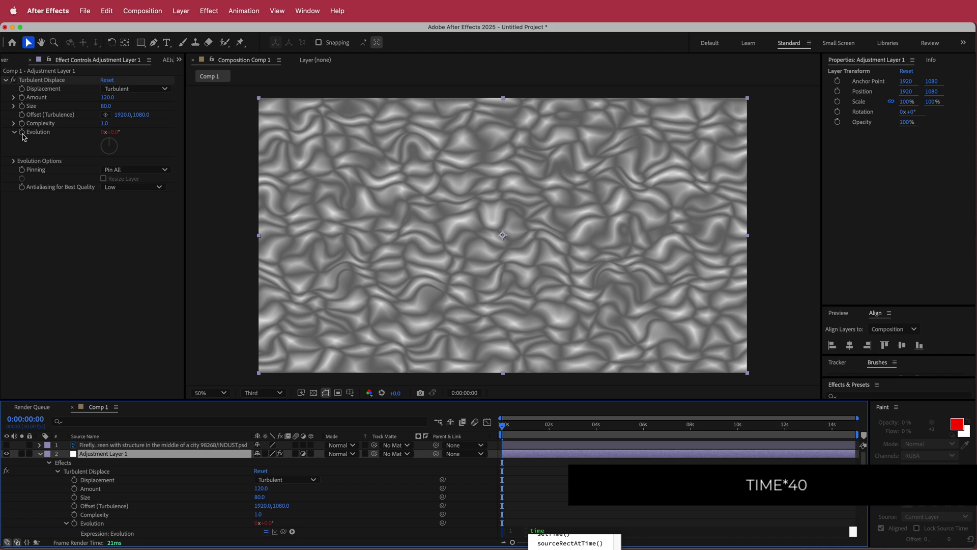
{"action": "type", "text": "*40"}
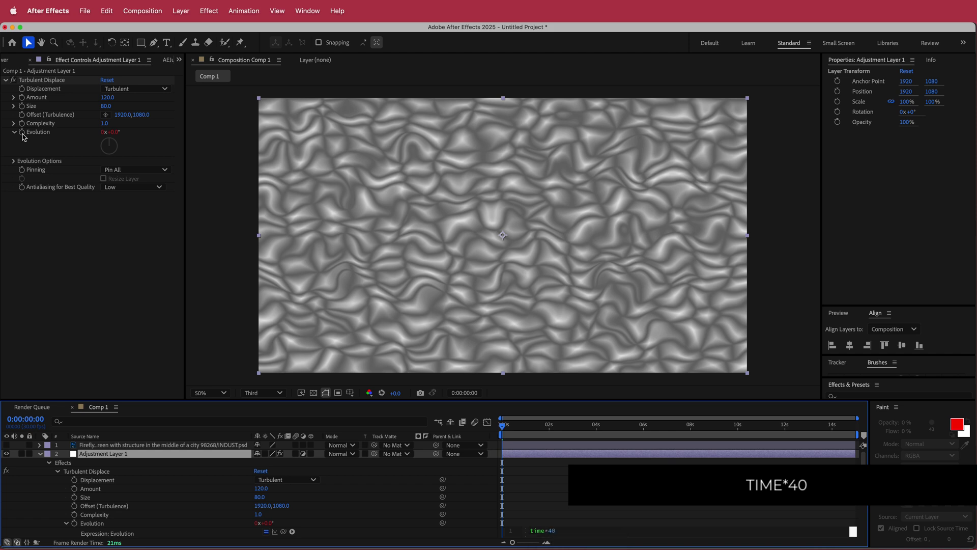
{"action": "mouse_move", "coordinate": [503, 425]}
{"action": "left_mouse_down"}
{"action": "mouse_move", "coordinate": [814, 426]}
{"action": "mouse_move", "coordinate": [494, 432]}
{"action": "left_mouse_up"}
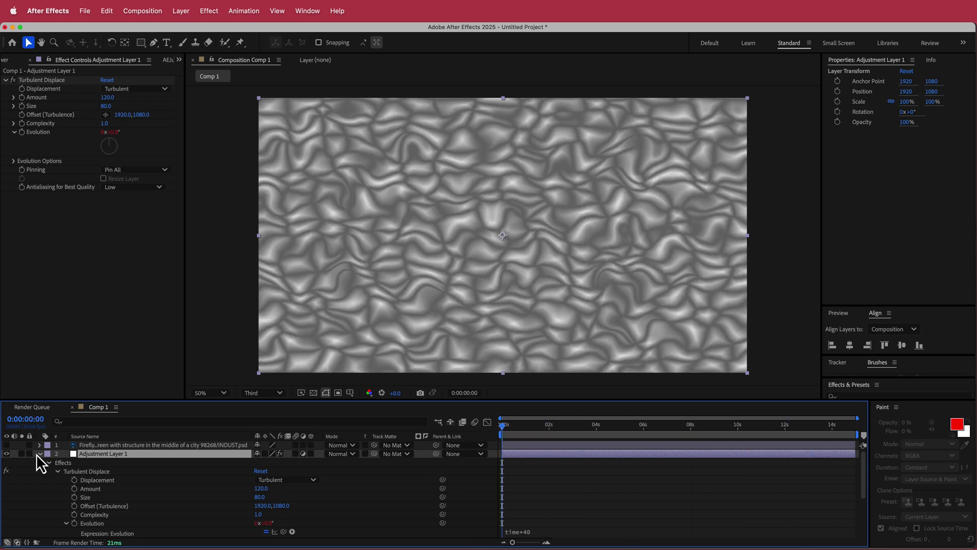
{"action": "left_click", "coordinate": [39, 453]}
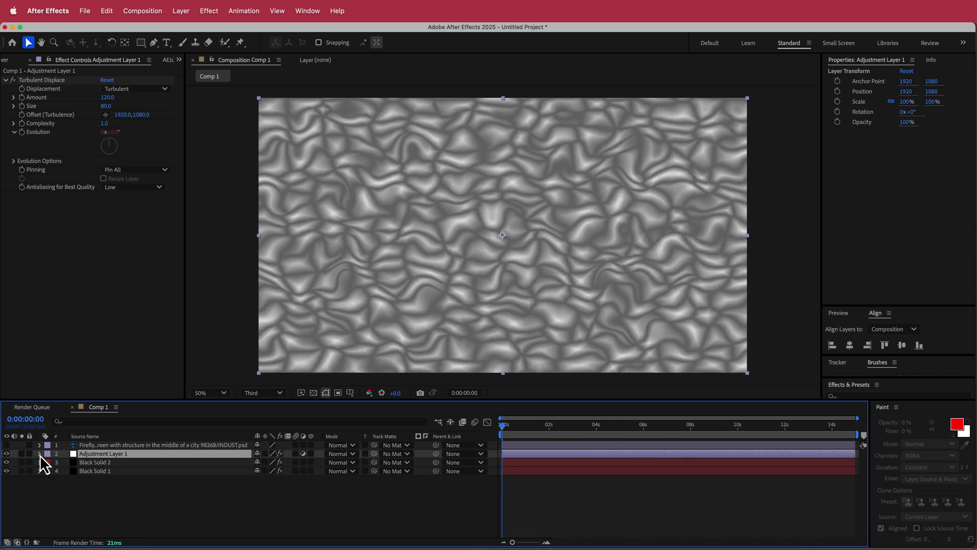
Add a second adjustment layer directly above the one with Turbulent Displace
{"action": "right_click", "coordinate": [377, 482]}
{"action": "mouse_move", "coordinate": [407, 490]}
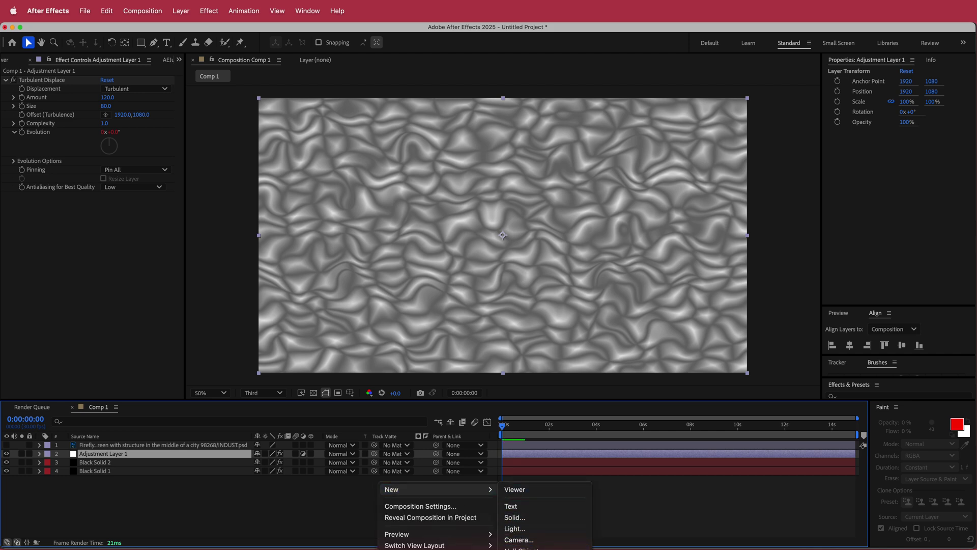
{"action": "left_click", "coordinate": [530, 547]}
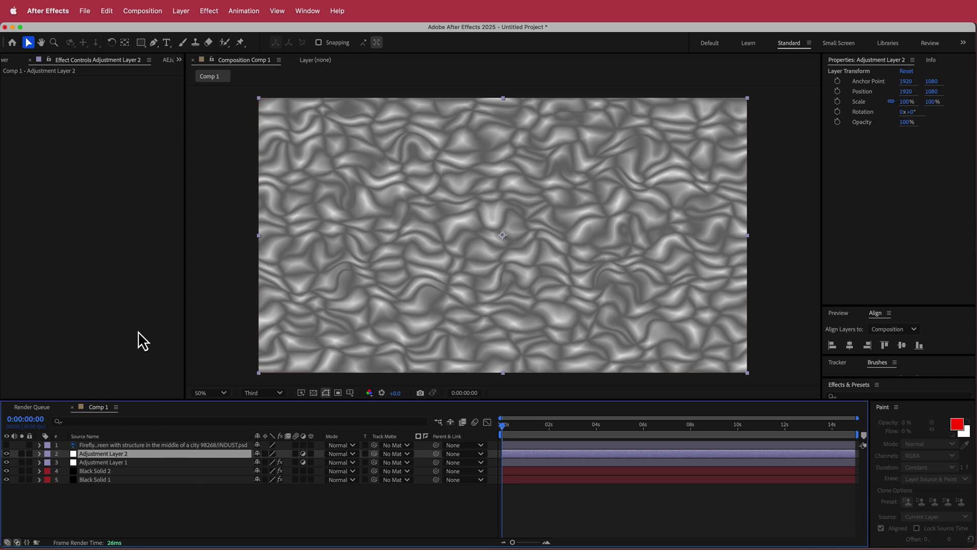
Apply Levels to the topmost adjustment layer with Input Black set to 130
{"action": "key", "text": "ctrl+space"}
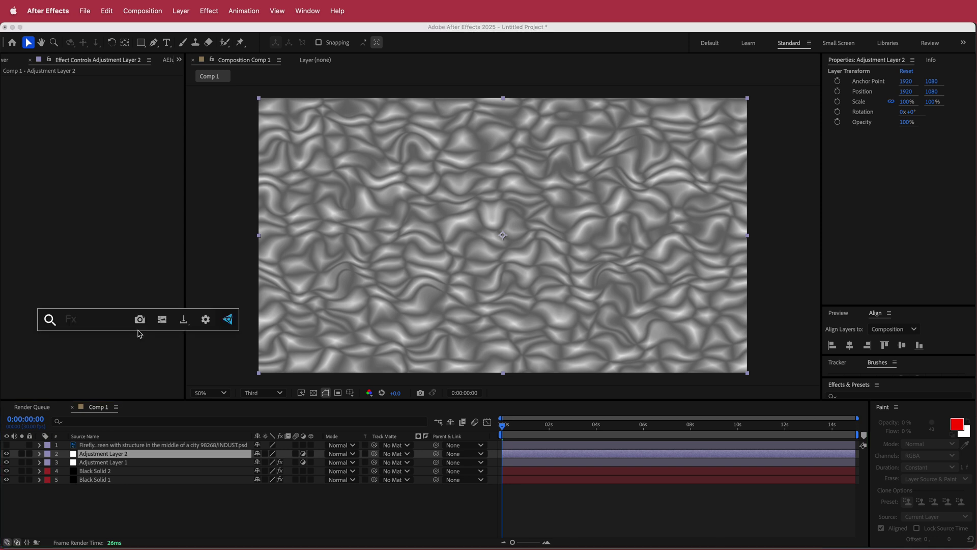
{"action": "type", "text": "lev"}
{"action": "key", "text": "Return"}
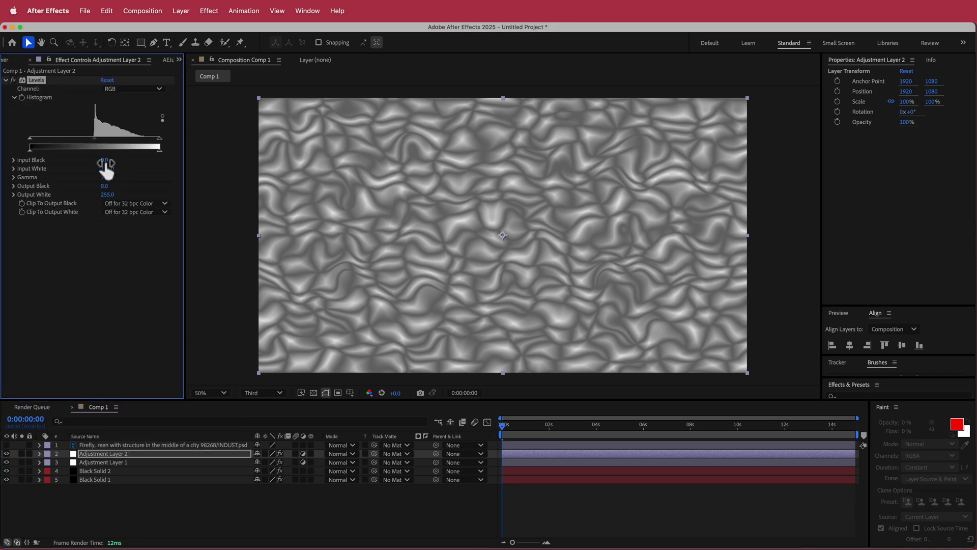
{"action": "left_click_drag", "start_coordinate": [105, 162], "coordinate": [128, 161]}
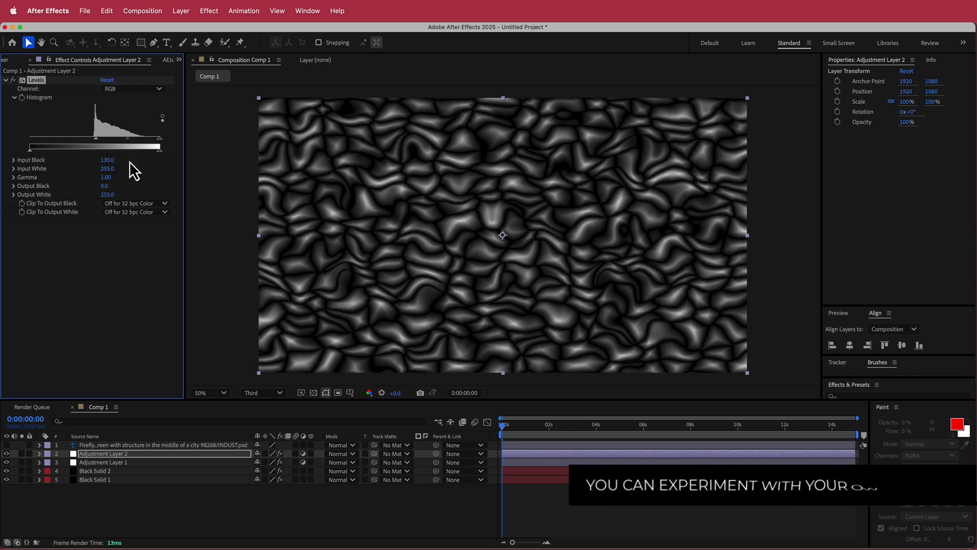
{"action": "left_click_drag", "start_coordinate": [524, 426], "coordinate": [497, 438]}
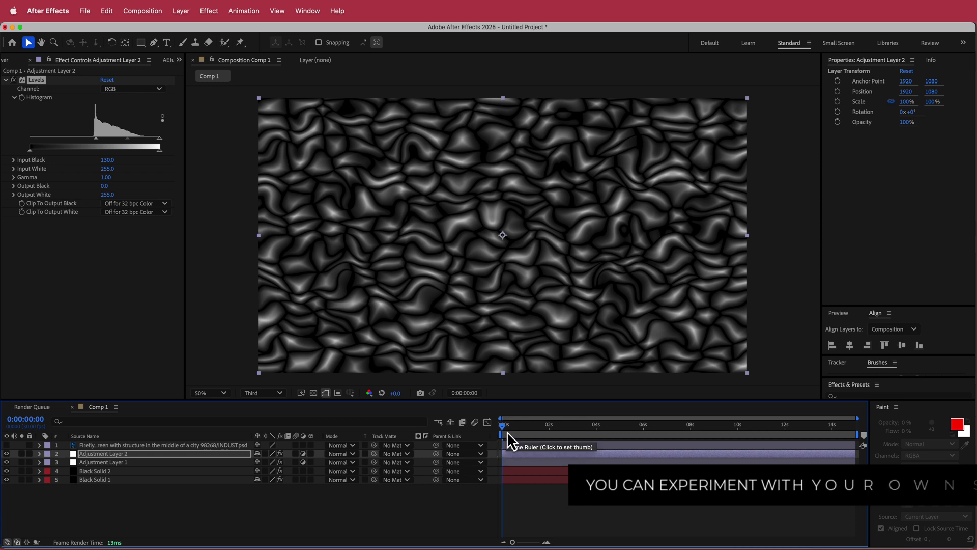
Add an adjustment layer above the Levels one and apply CC Radial Fast Blur with Zoom set to Brightest
{"action": "right_click", "coordinate": [390, 490]}
{"action": "mouse_move", "coordinate": [412, 497]}
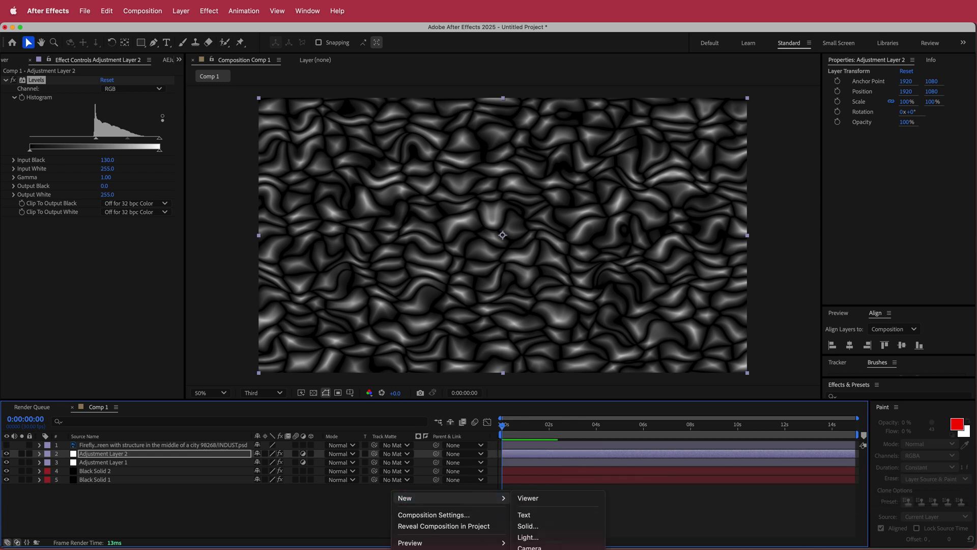
{"action": "left_click", "coordinate": [529, 548]}
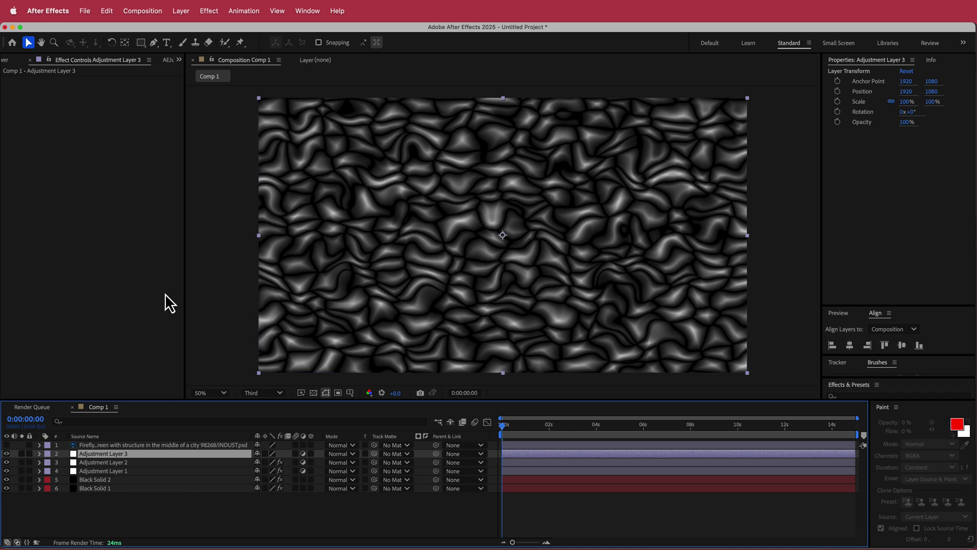
{"action": "key", "text": "ctrl+space"}
{"action": "type", "text": "rad"}
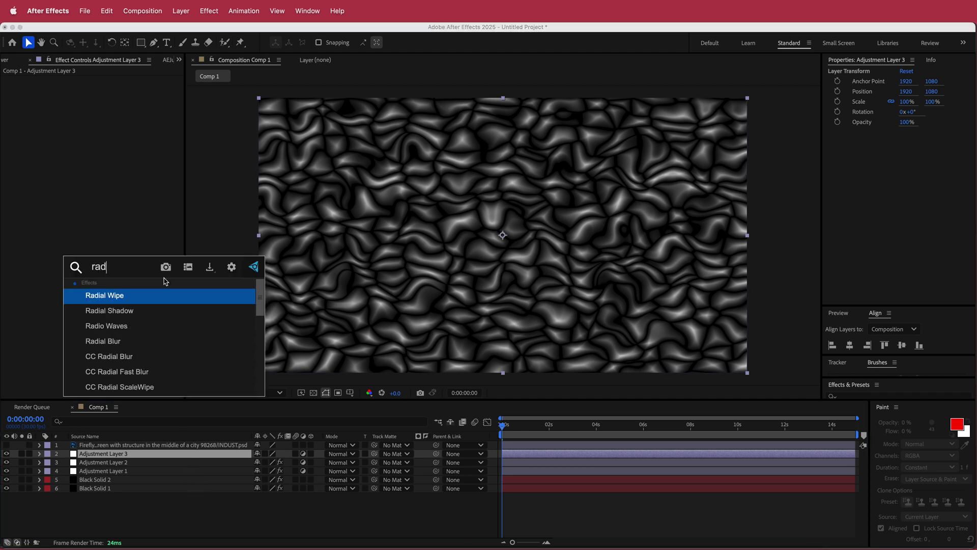
{"action": "left_click", "coordinate": [142, 373]}
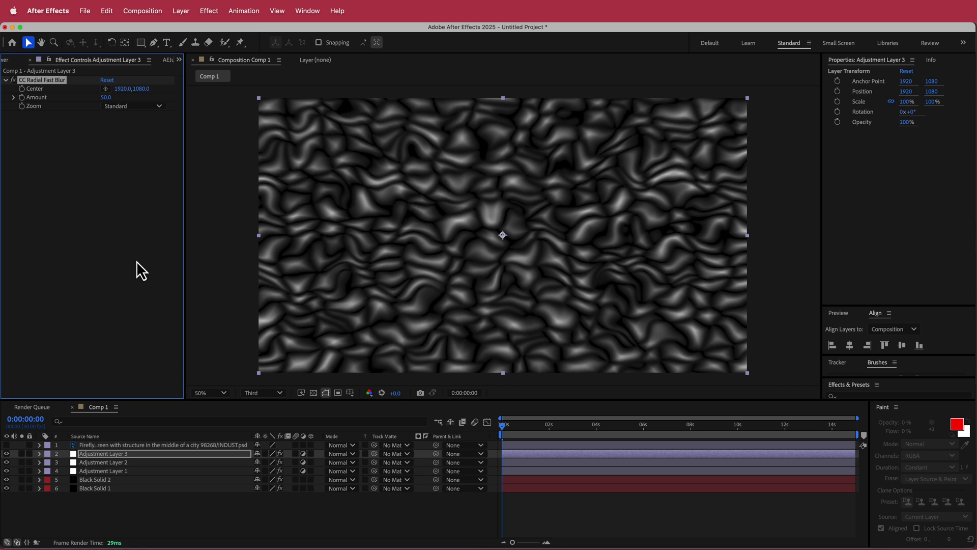
{"action": "left_click", "coordinate": [124, 108]}
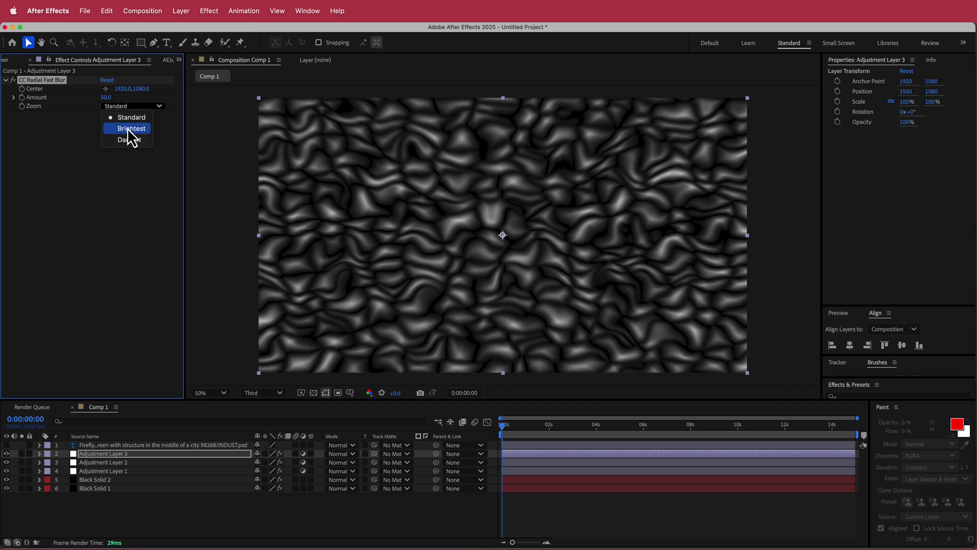
{"action": "left_click", "coordinate": [129, 131]}
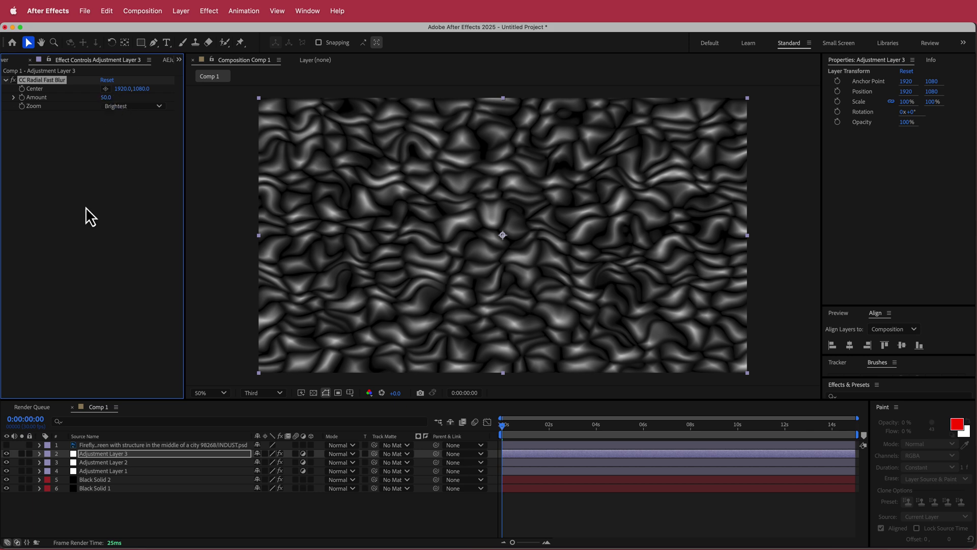
Add another adjustment layer above the radial blur one and apply CC Glass to it
{"action": "right_click", "coordinate": [328, 500]}
{"action": "mouse_move", "coordinate": [373, 510]}
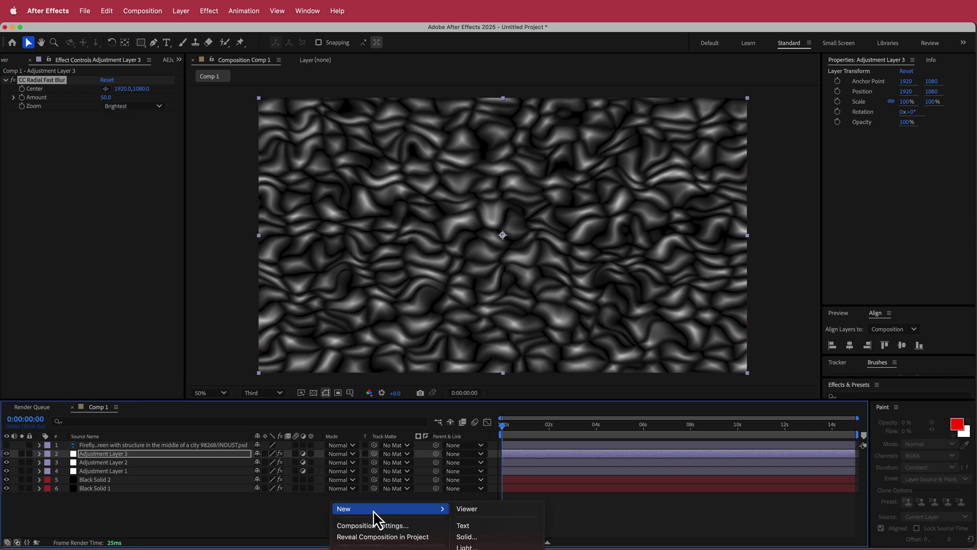
{"action": "left_click", "coordinate": [499, 545]}
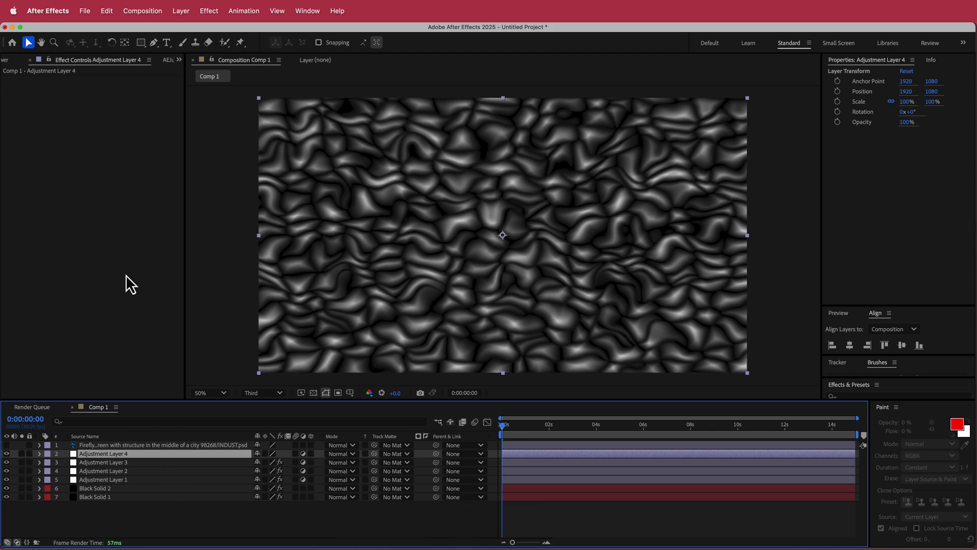
{"action": "key", "text": "ctrl+space"}
{"action": "type", "text": "cc gl"}
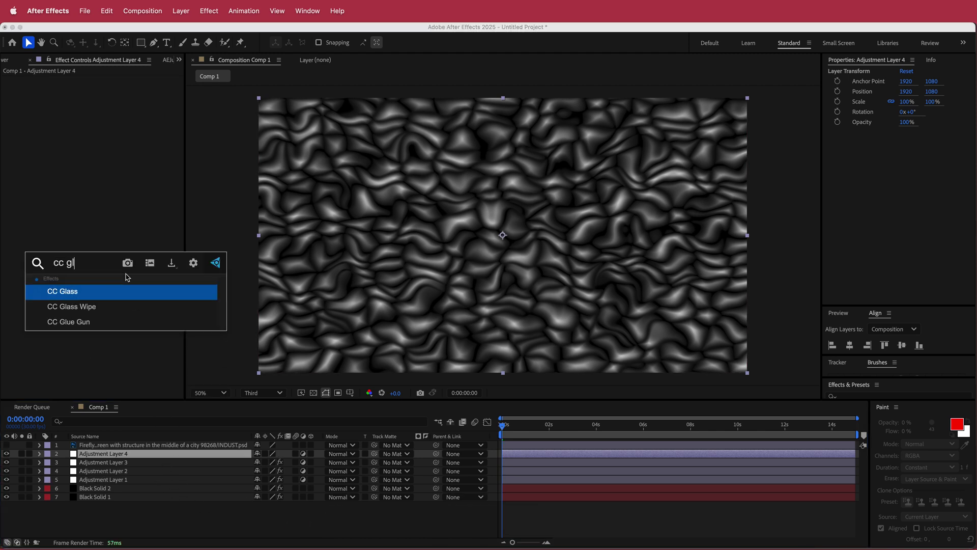
{"action": "key", "text": "Return"}
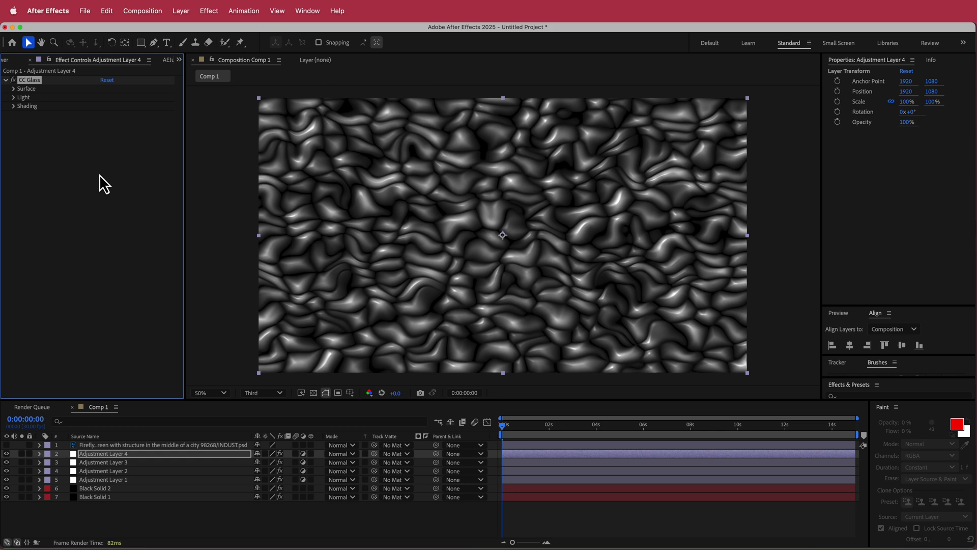
Configure the CC Glass Surface with Bump Map None, Softness 5, Height 100 and Displacement 0
{"action": "left_click", "coordinate": [13, 89]}
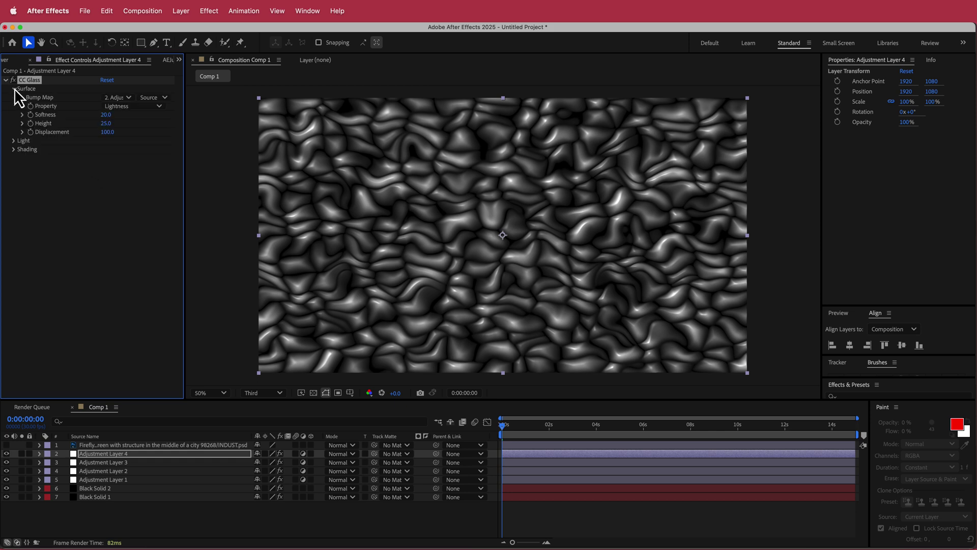
{"action": "left_click", "coordinate": [115, 97]}
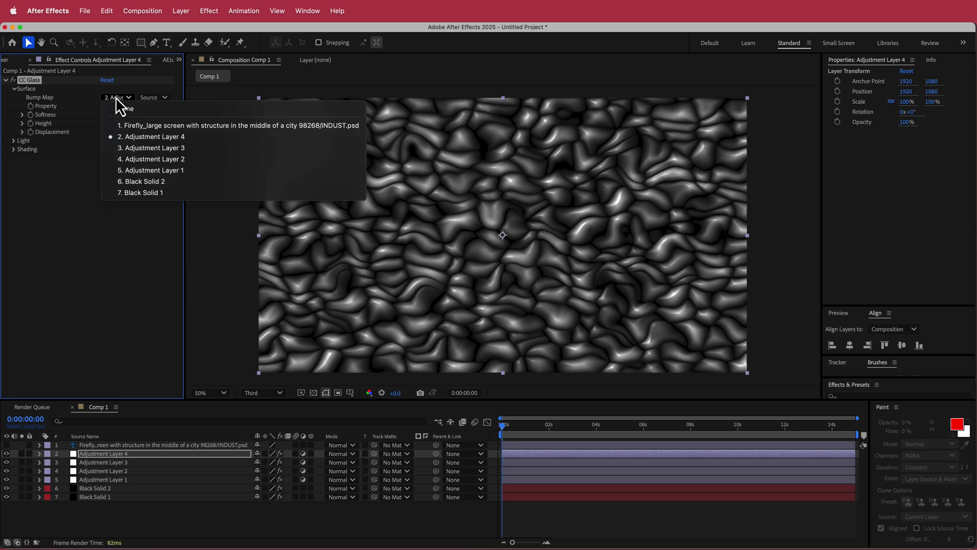
{"action": "left_click", "coordinate": [124, 107]}
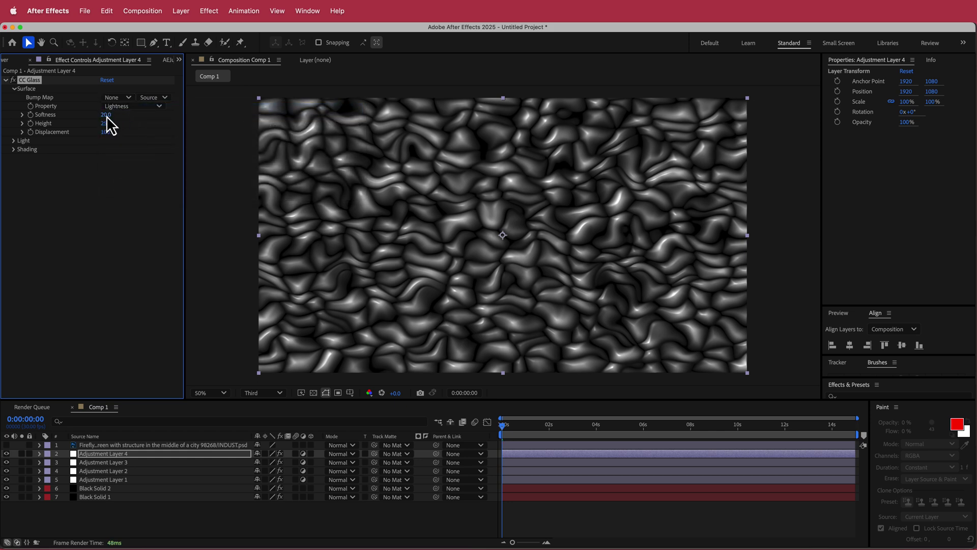
{"action": "left_click", "coordinate": [106, 115]}
{"action": "type", "text": "5"}
{"action": "key", "text": "Tab"}
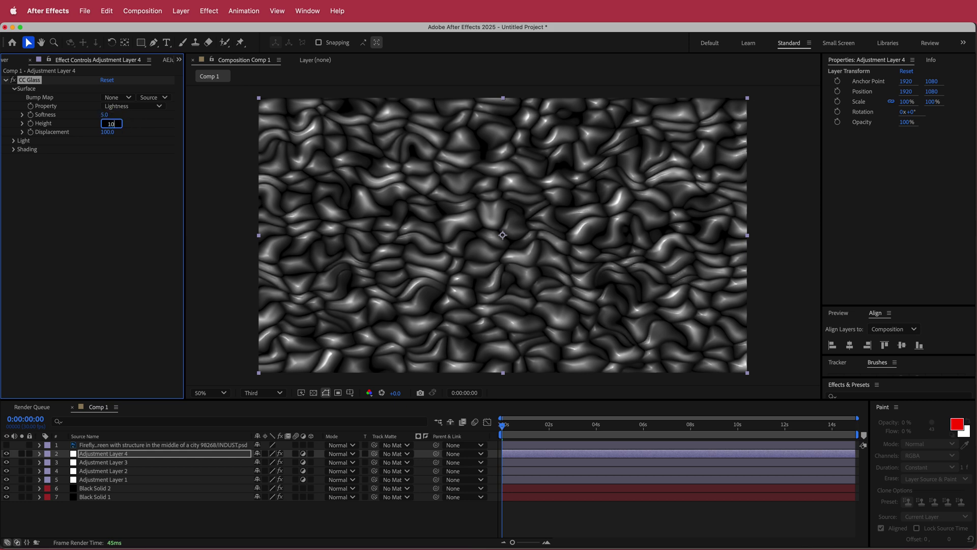
{"action": "key", "text": "Tab"}
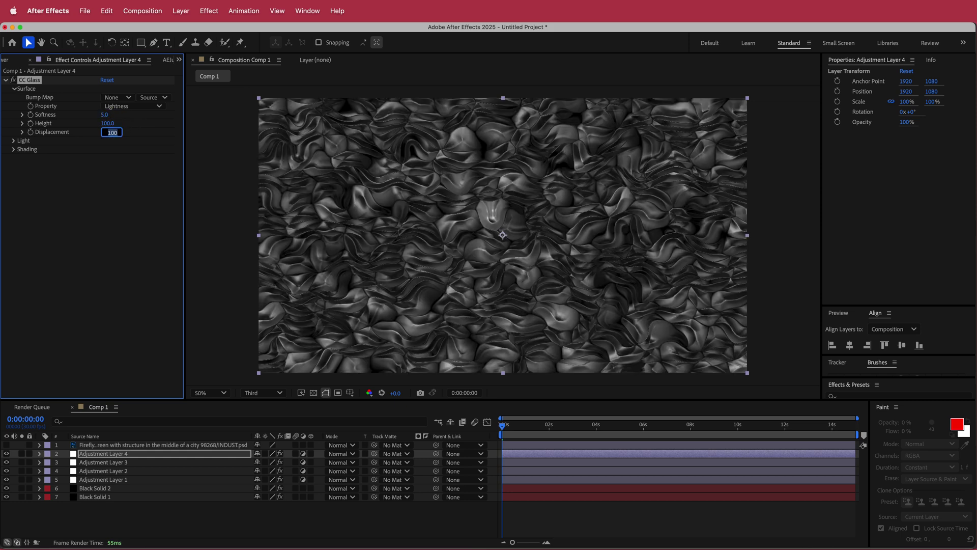
{"action": "left_click", "coordinate": [143, 216]}
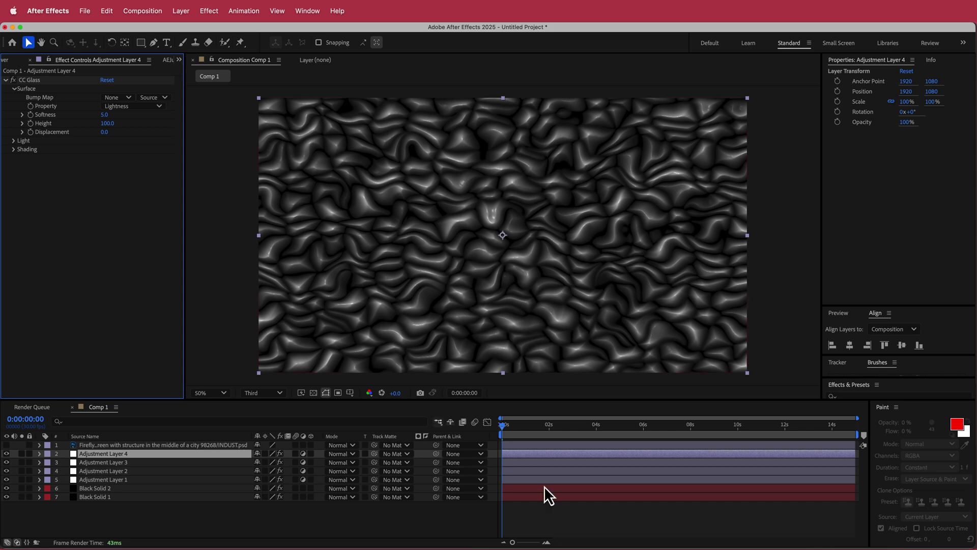
{"action": "mouse_move", "coordinate": [506, 425]}
{"action": "left_mouse_down"}
{"action": "mouse_move", "coordinate": [626, 422]}
{"action": "mouse_move", "coordinate": [503, 424]}
{"action": "left_mouse_up"}
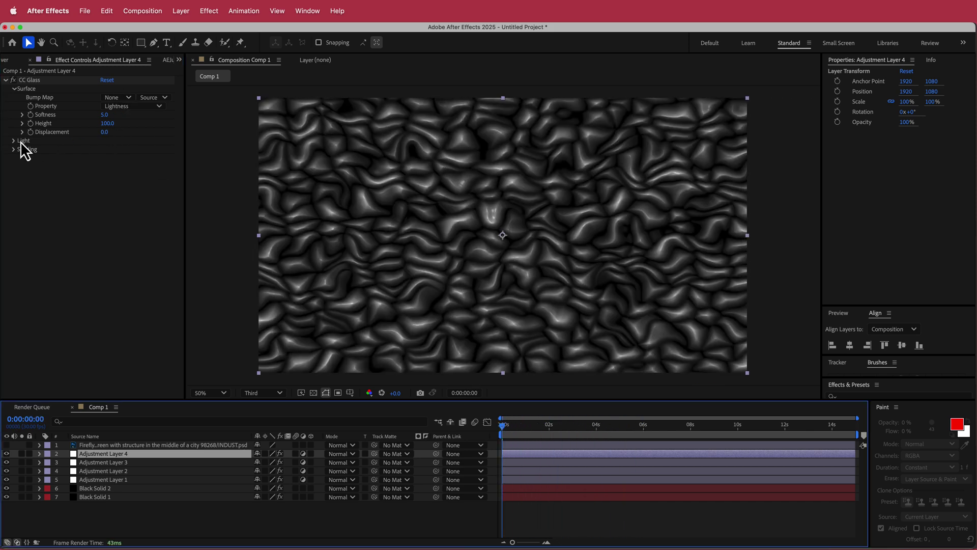
Set the CC Glass light to Point Light with Light Height 96 and Light Intensity 135
{"action": "left_click", "coordinate": [14, 142]}
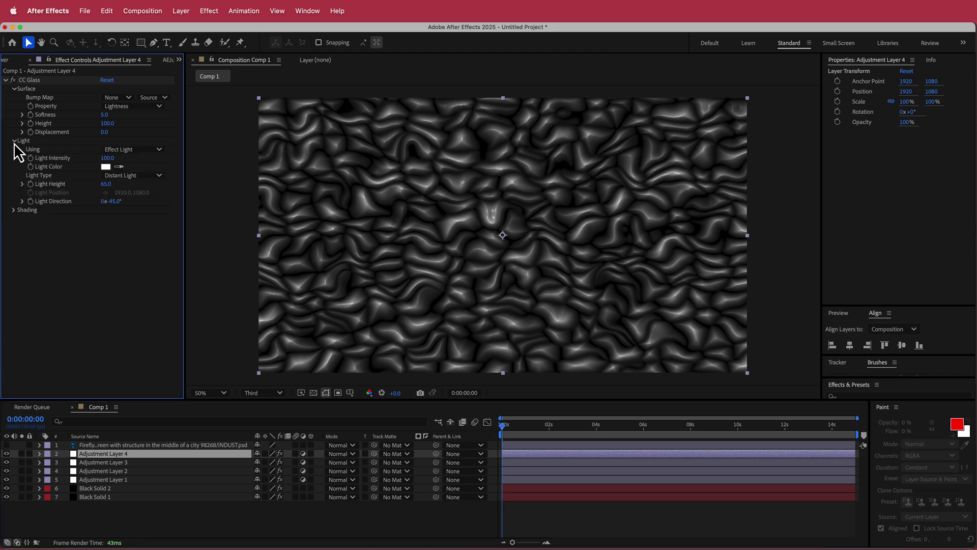
{"action": "left_click", "coordinate": [131, 175]}
{"action": "left_click", "coordinate": [135, 200]}
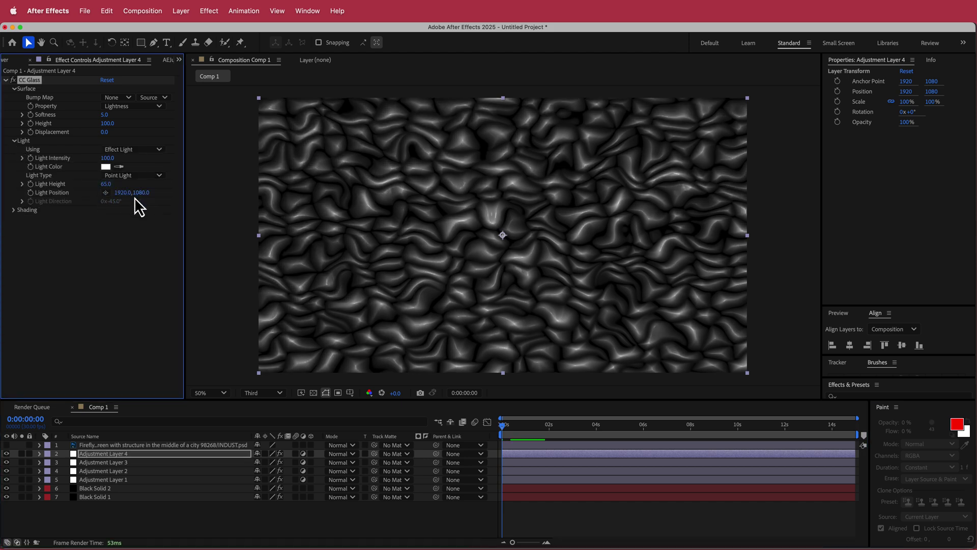
{"action": "left_click", "coordinate": [107, 184]}
{"action": "left_click", "coordinate": [111, 158]}
{"action": "type", "text": "135"}
{"action": "key", "text": "Return"}
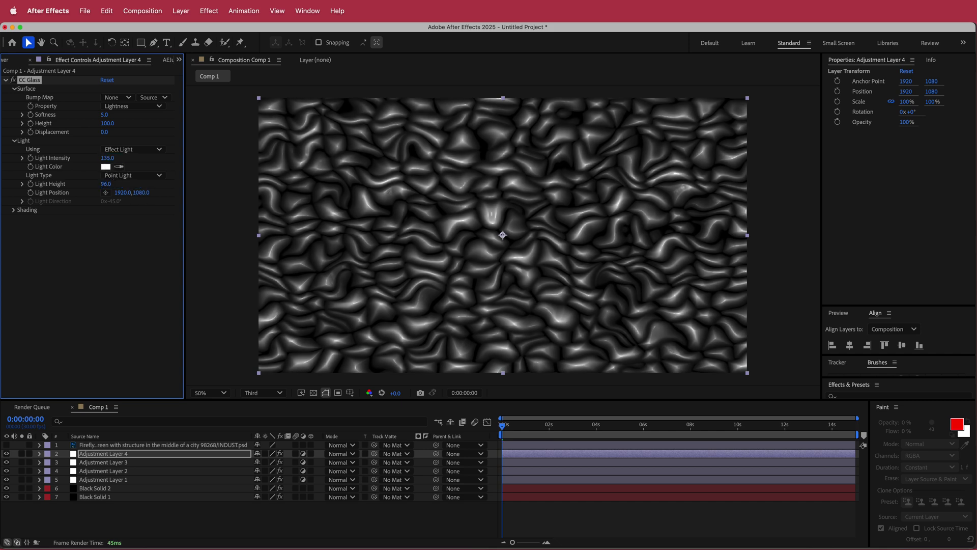
{"action": "left_click", "coordinate": [505, 427]}
{"action": "mouse_move", "coordinate": [507, 428]}
{"action": "left_mouse_down"}
{"action": "mouse_move", "coordinate": [722, 430]}
{"action": "mouse_move", "coordinate": [513, 432]}
{"action": "left_mouse_up"}
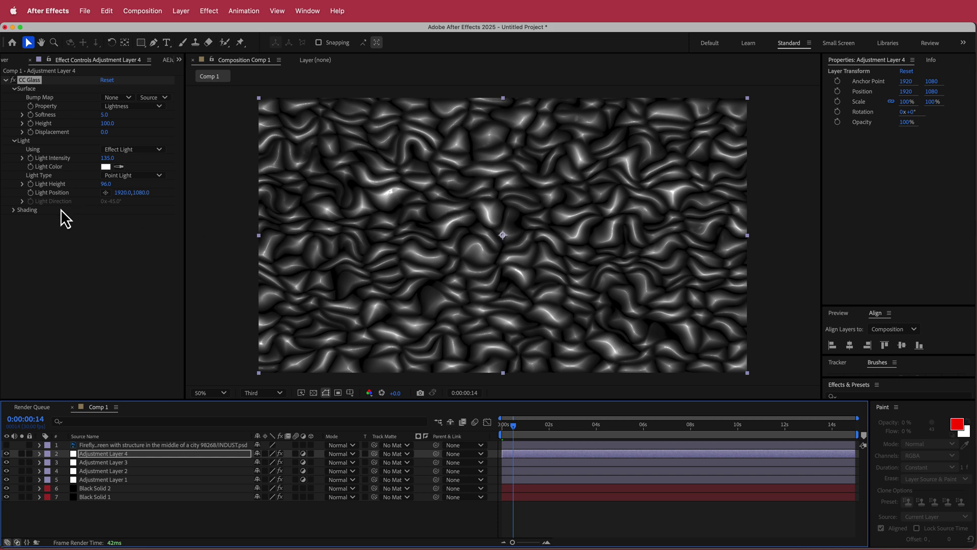
Set the CC Glass Shading values for Ambient to 14 and Diffuse to 60
{"action": "left_click", "coordinate": [14, 210]}
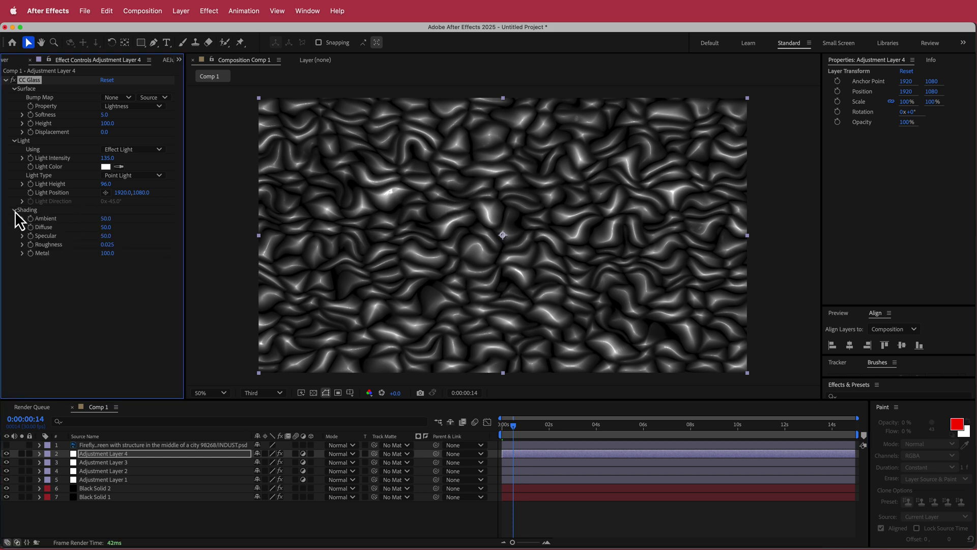
{"action": "left_click_drag", "start_coordinate": [107, 220], "coordinate": [107, 220]}
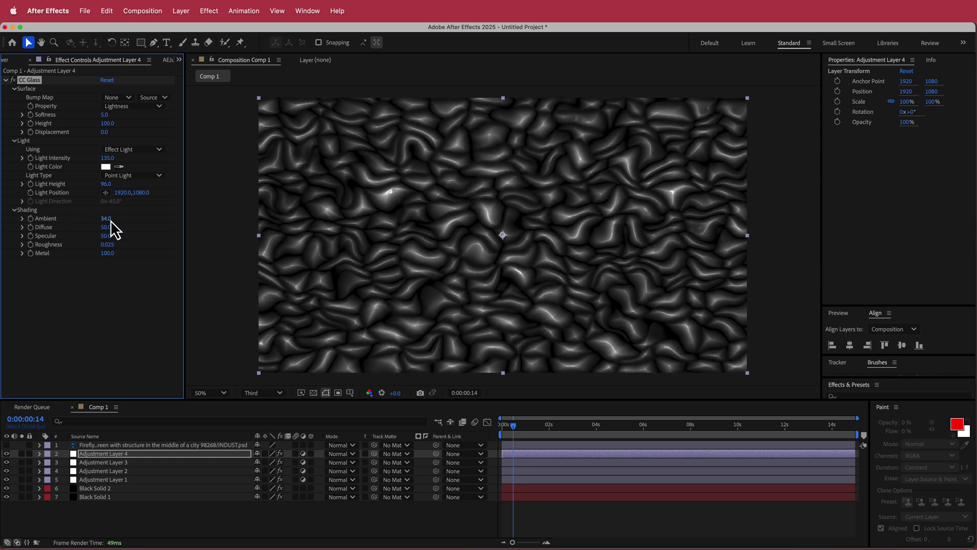
{"action": "left_click", "coordinate": [107, 219]}
{"action": "type", "text": "14"}
{"action": "key", "text": "Tab"}
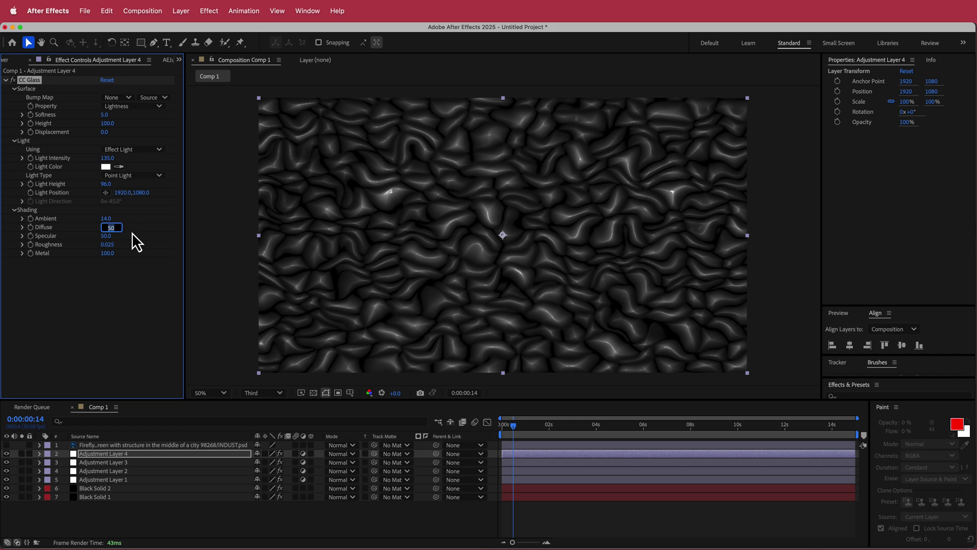
{"action": "type", "text": "60"}
{"action": "key", "text": "Return"}
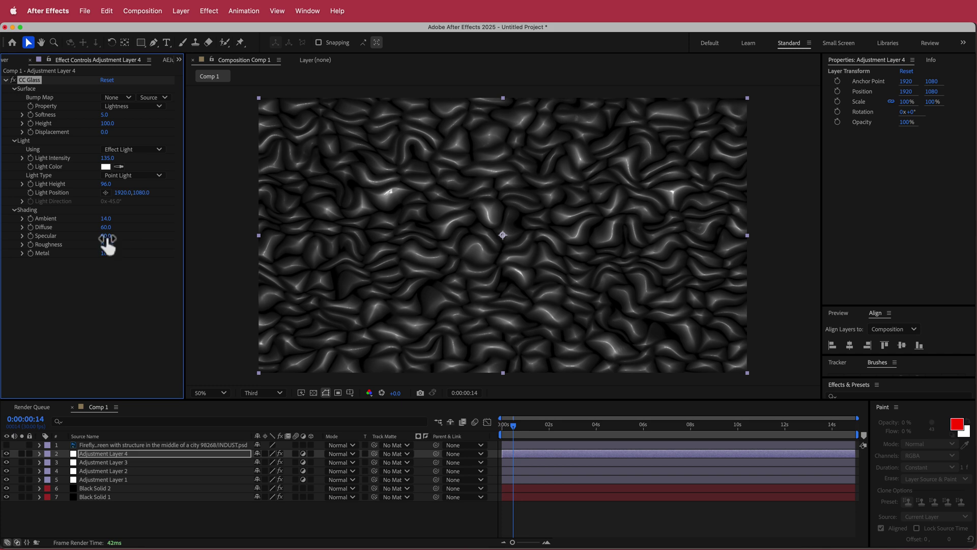
Raise the CC Glass Specular to 100, and set Roughness to 0.056 and Metal to 82
{"action": "mouse_move", "coordinate": [107, 237]}
{"action": "left_mouse_down"}
{"action": "mouse_move", "coordinate": [131, 239]}
{"action": "mouse_move", "coordinate": [113, 240]}
{"action": "left_mouse_up"}
{"action": "mouse_move", "coordinate": [108, 245]}
{"action": "left_mouse_down"}
{"action": "mouse_move", "coordinate": [89, 246]}
{"action": "mouse_move", "coordinate": [153, 248]}
{"action": "mouse_move", "coordinate": [5, 254]}
{"action": "mouse_move", "coordinate": [105, 253]}
{"action": "left_mouse_up"}
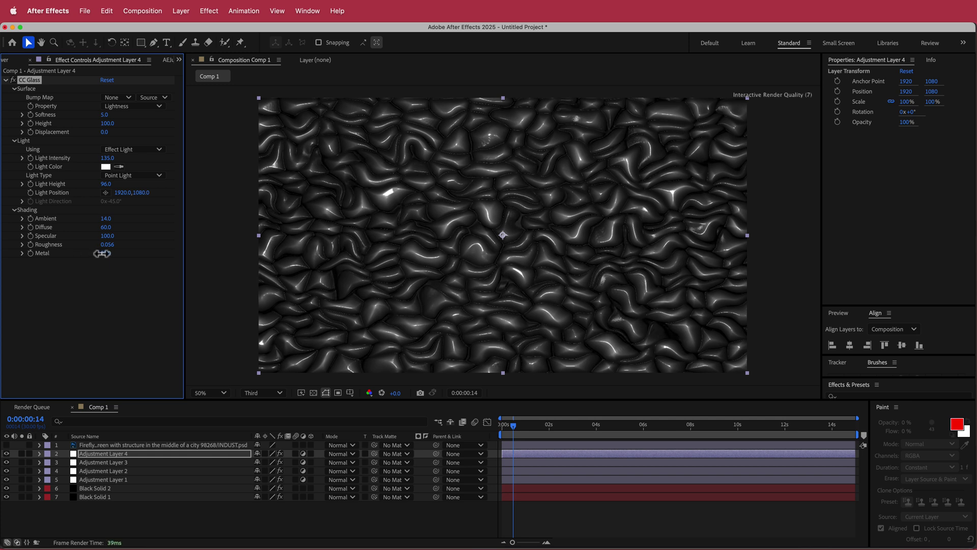
{"action": "left_click_drag", "start_coordinate": [105, 218], "coordinate": [97, 220]}
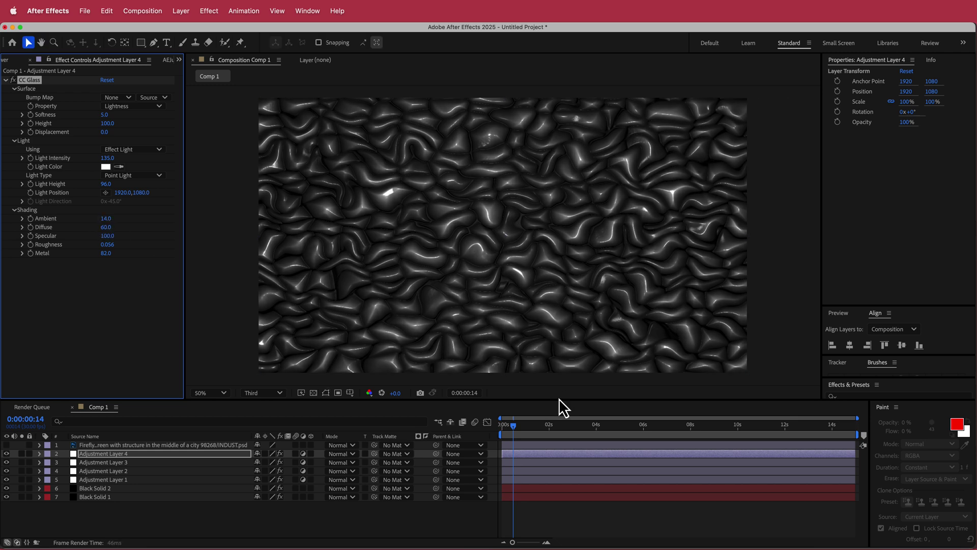
Play back the composition and scrub to about 4:20 to check the animated glassy cell texture
{"action": "key", "text": "space"}
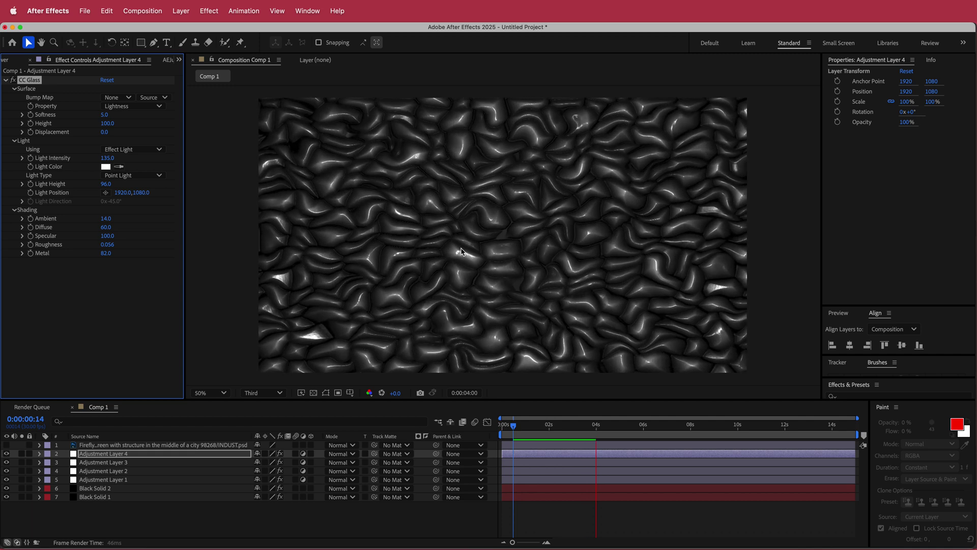
{"action": "key", "text": "space"}
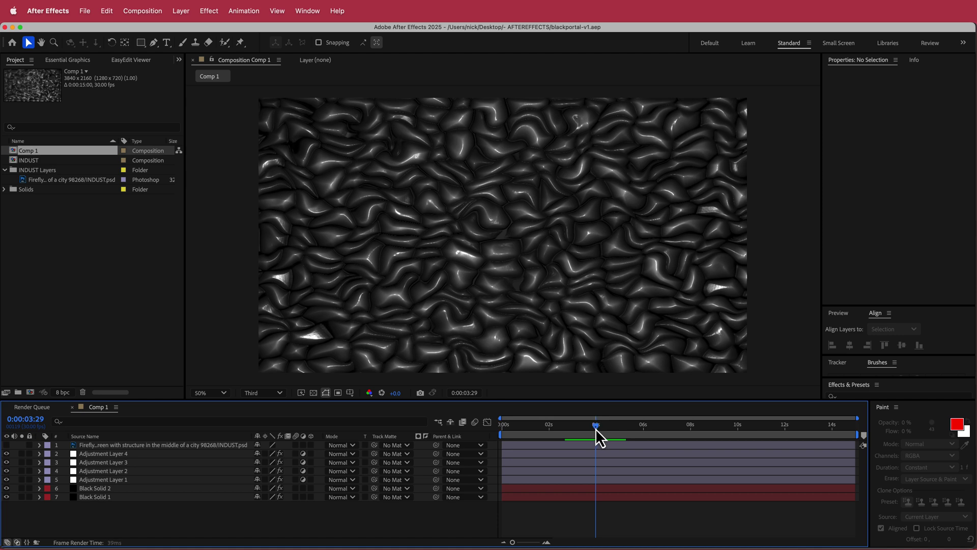
{"action": "mouse_move", "coordinate": [595, 428]}
{"action": "left_mouse_down"}
{"action": "mouse_move", "coordinate": [580, 429]}
{"action": "mouse_move", "coordinate": [612, 422]}
{"action": "left_mouse_up"}
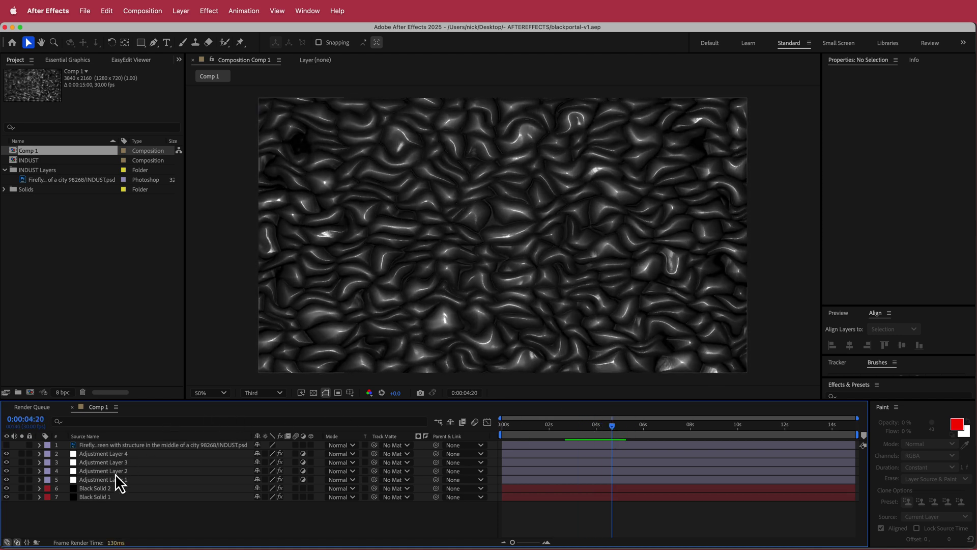
Set the blending mode of Black Solid 2 to Lighten and scrub to about 5:05 to check the texture
{"action": "left_click", "coordinate": [104, 488]}
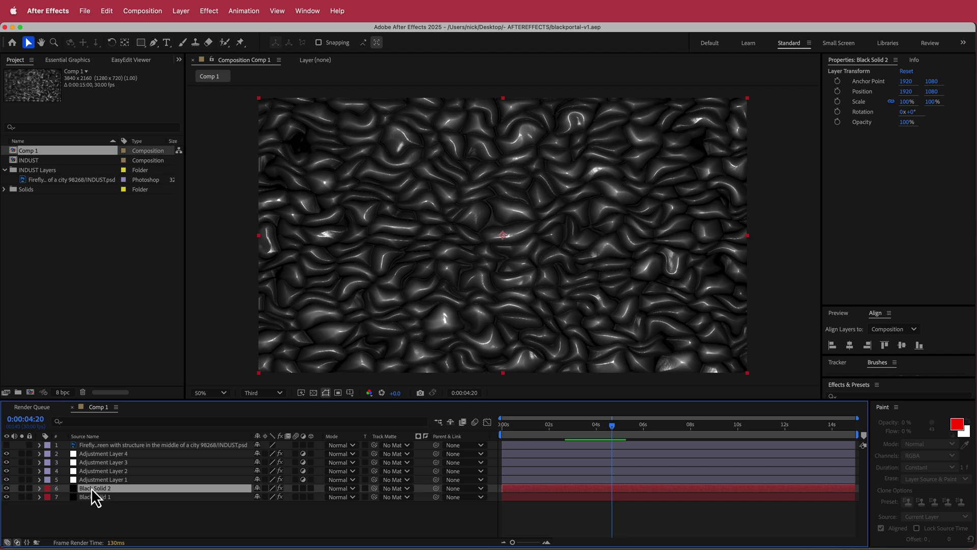
{"action": "left_click", "coordinate": [353, 489]}
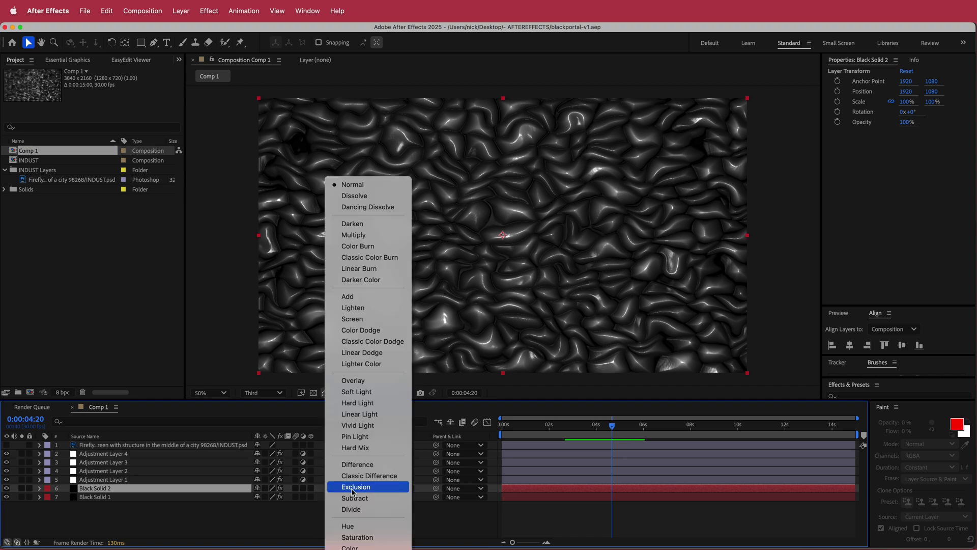
{"action": "left_click", "coordinate": [400, 309]}
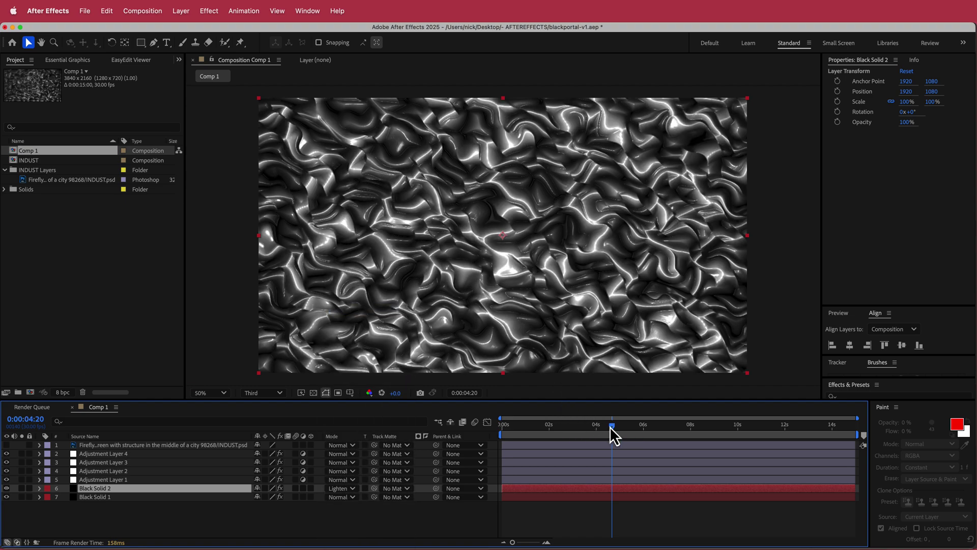
{"action": "mouse_move", "coordinate": [611, 425]}
{"action": "left_mouse_down"}
{"action": "mouse_move", "coordinate": [520, 426]}
{"action": "mouse_move", "coordinate": [624, 426]}
{"action": "left_mouse_up"}
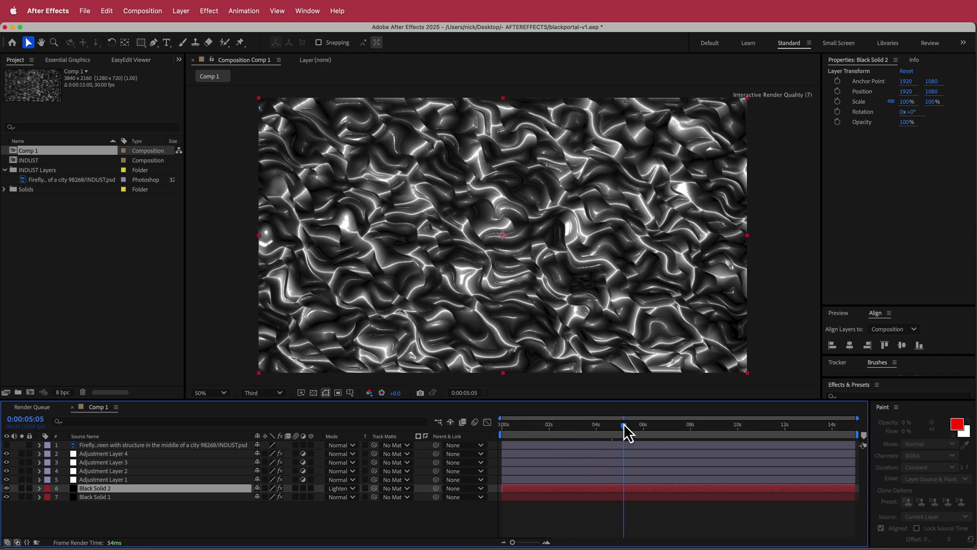
Review the effects on the lower adjustment layers, and set Adjustment Layer 3 with CC Radial Fast Blur to Pin Light blending mode
{"action": "left_click", "coordinate": [114, 480]}
{"action": "left_click", "coordinate": [117, 472]}
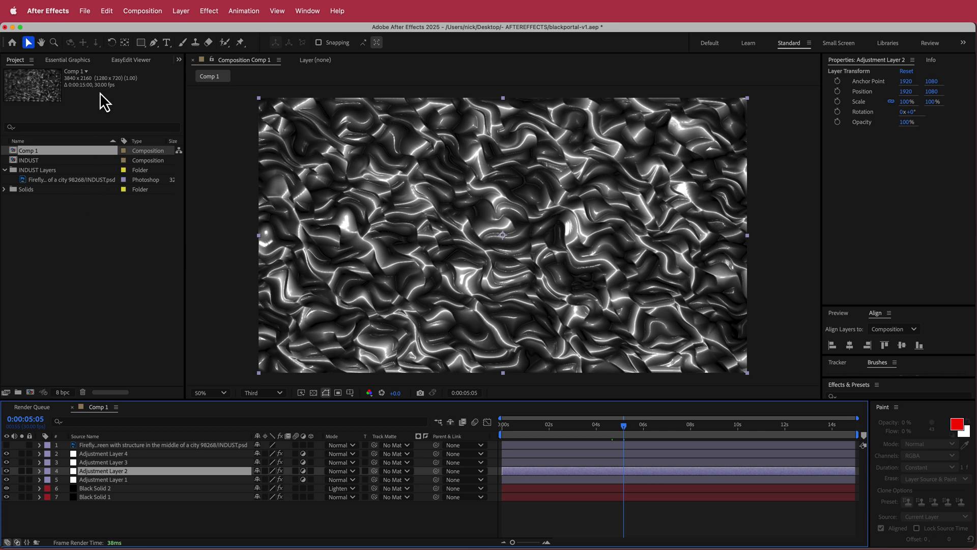
{"action": "left_click", "coordinate": [179, 59]}
{"action": "left_click", "coordinate": [212, 109]}
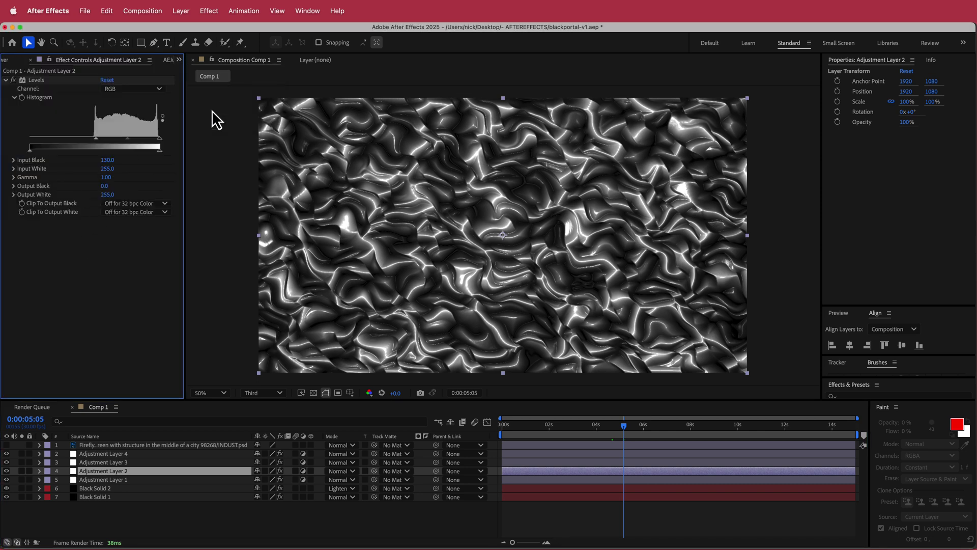
{"action": "left_click", "coordinate": [112, 479]}
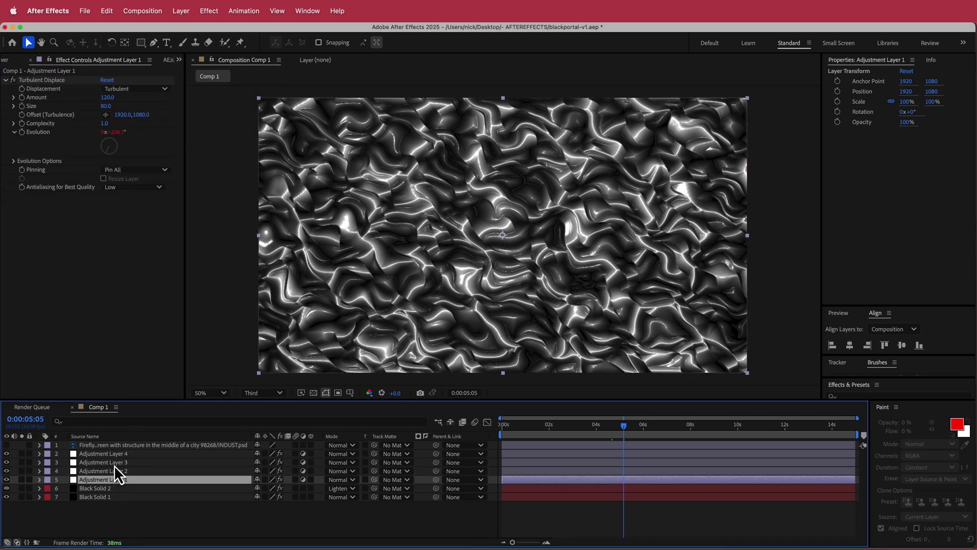
{"action": "left_click", "coordinate": [114, 463]}
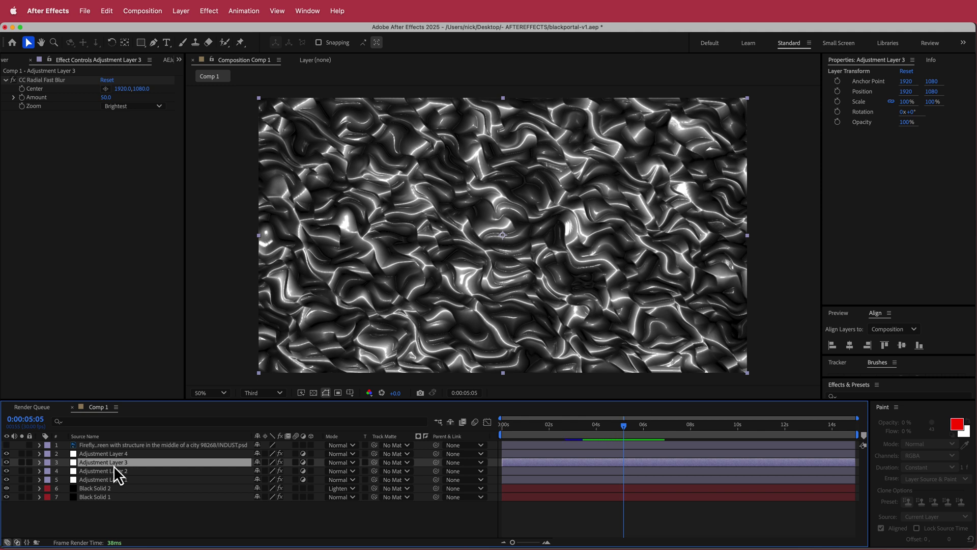
{"action": "left_click", "coordinate": [340, 462]}
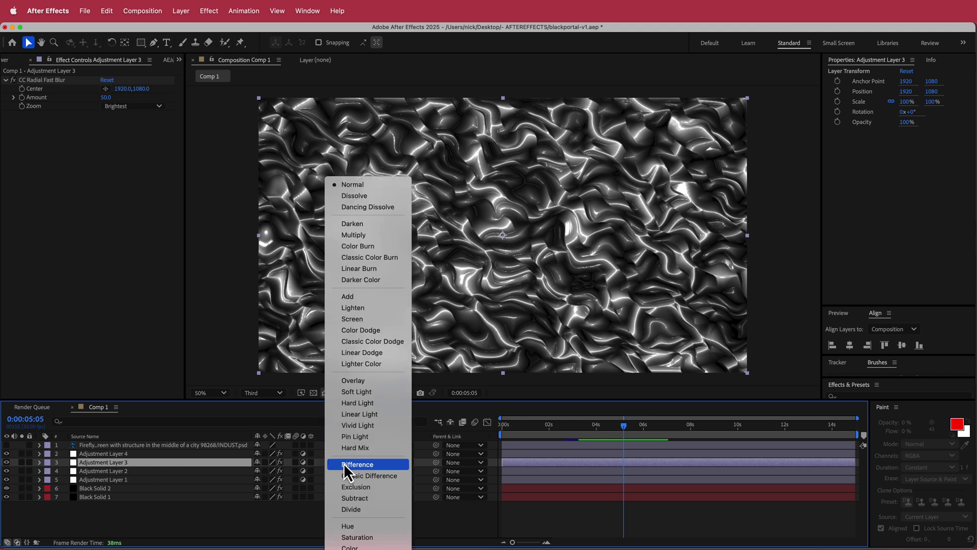
{"action": "left_click", "coordinate": [376, 436]}
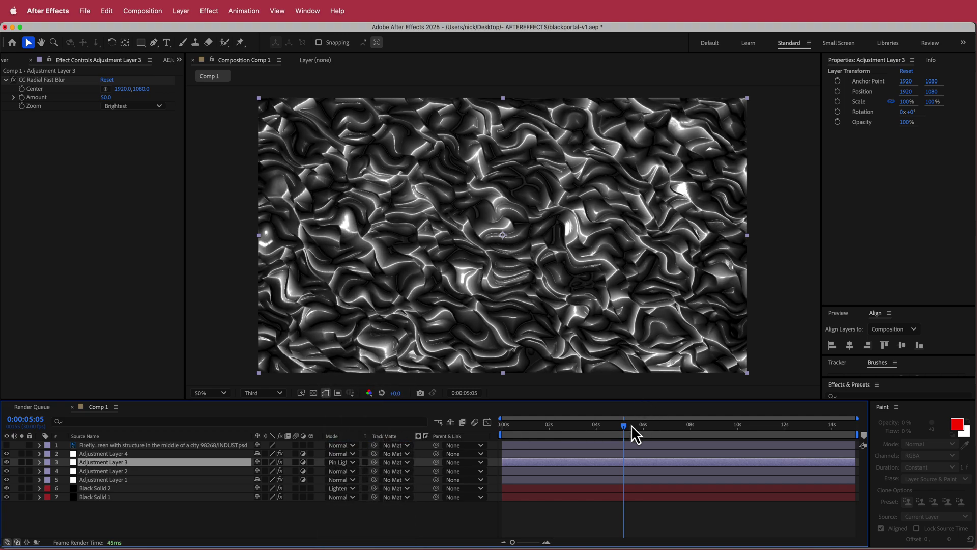
{"action": "left_click_drag", "start_coordinate": [624, 426], "coordinate": [573, 431]}
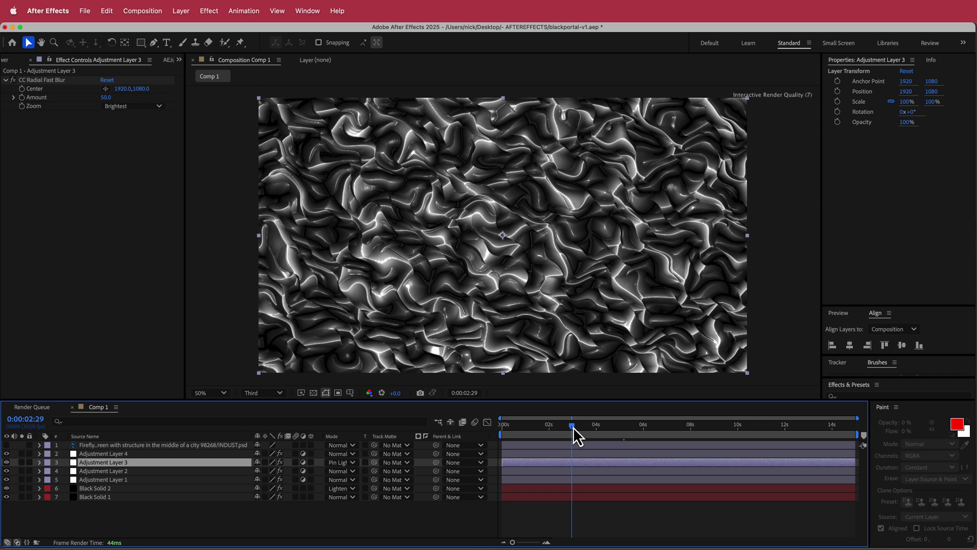
Set the blending mode of the CC Glass layer, Adjustment Layer 4, to Difference and scrub to 2:00 to check it
{"action": "left_click", "coordinate": [125, 455]}
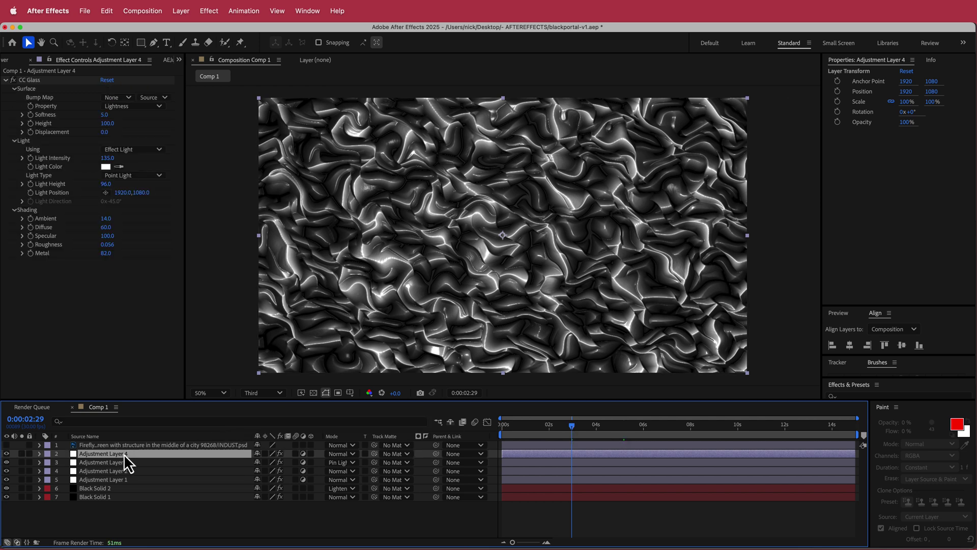
{"action": "left_click", "coordinate": [340, 454]}
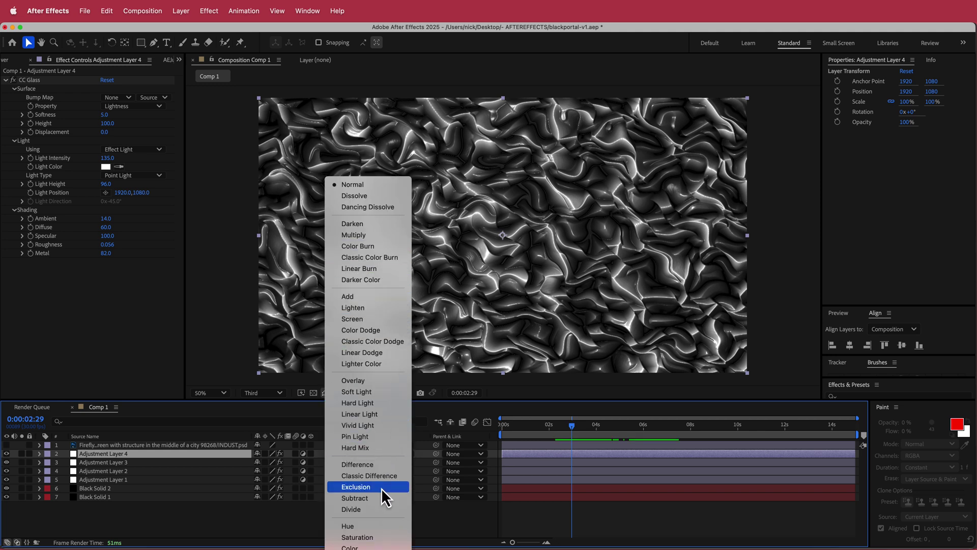
{"action": "left_click", "coordinate": [382, 466]}
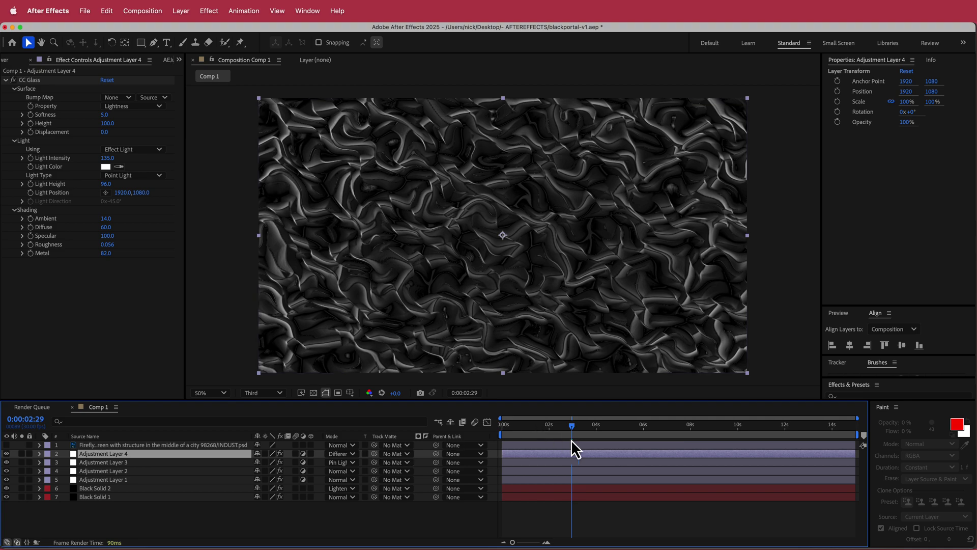
{"action": "left_click_drag", "start_coordinate": [572, 428], "coordinate": [549, 429]}
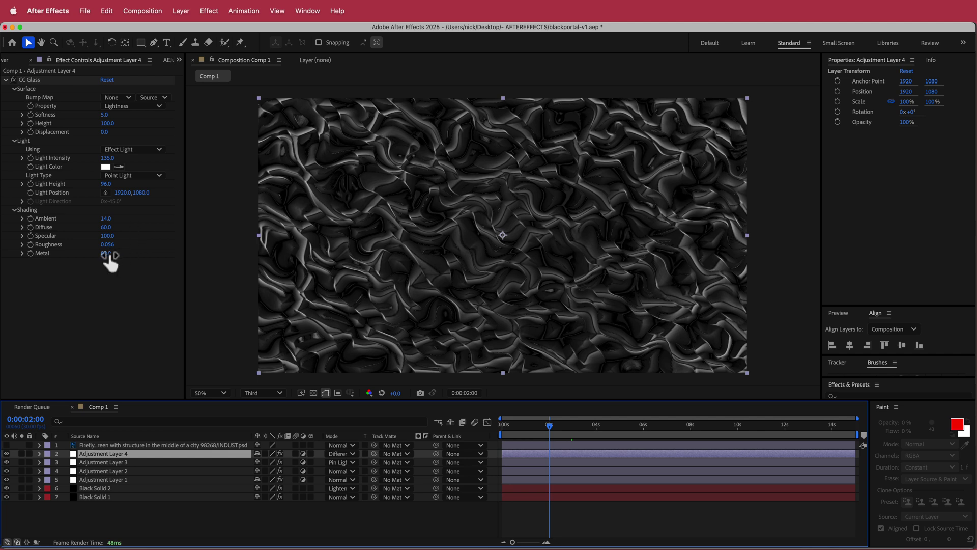
Set the CC Glass Metal to 81, Roughness to 0.396, Ambient to 53, Diffuse to 66, Light Height to 100 and Light Intensity to 135
{"action": "left_click_drag", "start_coordinate": [108, 255], "coordinate": [294, 245]}
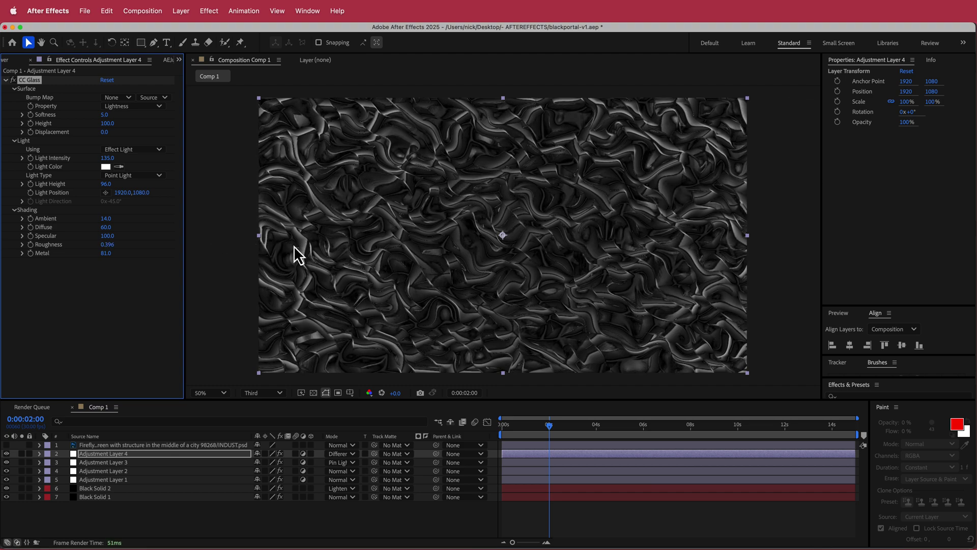
{"action": "mouse_move", "coordinate": [104, 227]}
{"action": "left_mouse_down"}
{"action": "mouse_move", "coordinate": [157, 228]}
{"action": "mouse_move", "coordinate": [110, 227]}
{"action": "mouse_move", "coordinate": [152, 229]}
{"action": "mouse_move", "coordinate": [106, 219]}
{"action": "mouse_move", "coordinate": [130, 217]}
{"action": "mouse_move", "coordinate": [70, 237]}
{"action": "mouse_move", "coordinate": [83, 238]}
{"action": "mouse_move", "coordinate": [32, 236]}
{"action": "mouse_move", "coordinate": [102, 236]}
{"action": "left_mouse_up"}
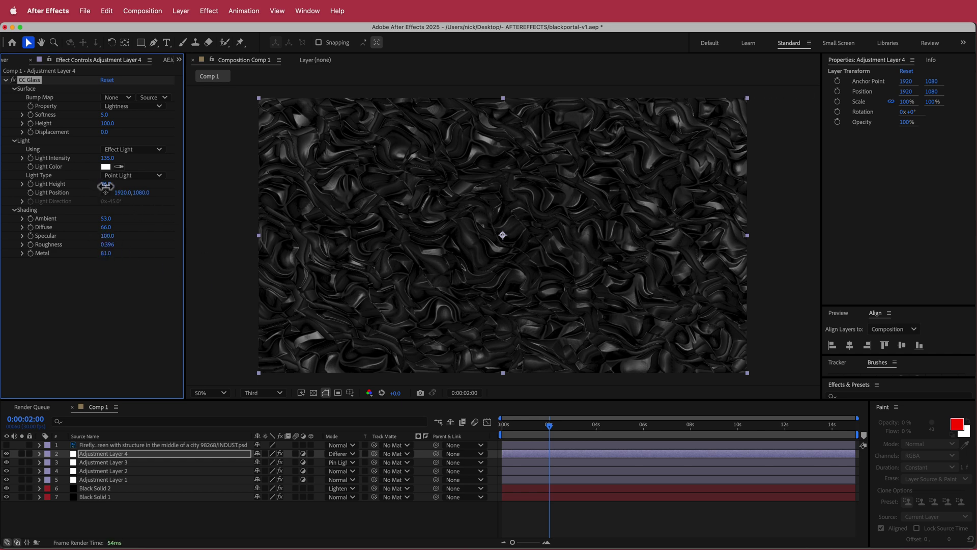
{"action": "left_click_drag", "start_coordinate": [104, 183], "coordinate": [172, 189]}
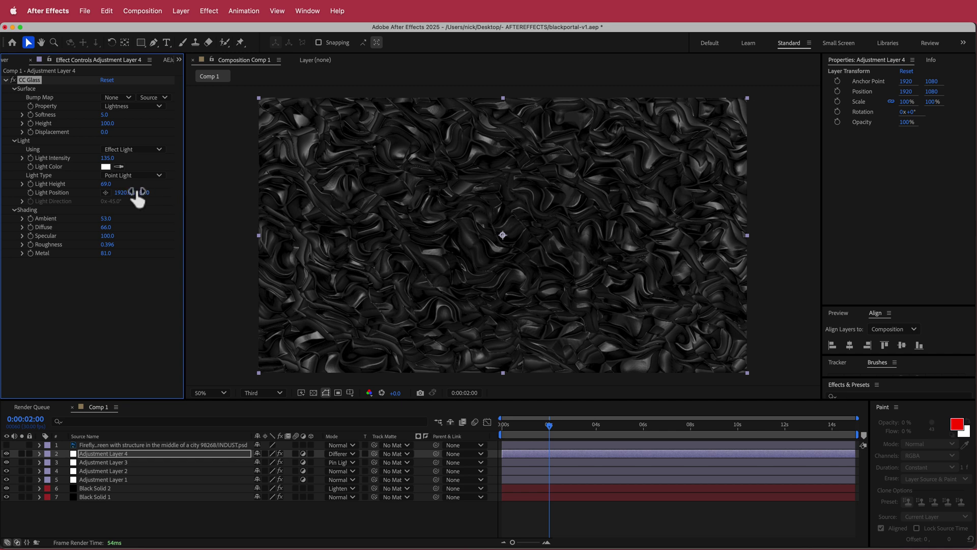
{"action": "left_click_drag", "start_coordinate": [105, 185], "coordinate": [137, 187]}
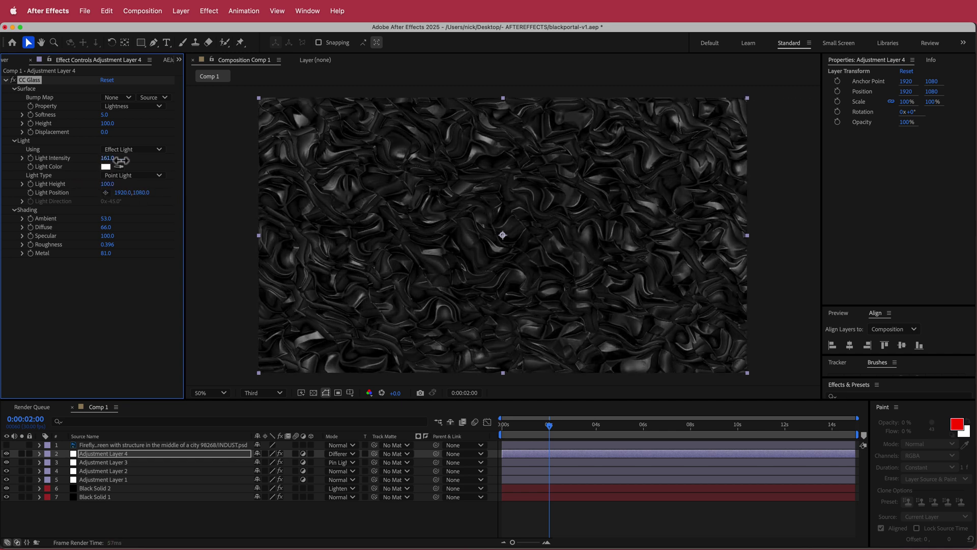
{"action": "mouse_move", "coordinate": [105, 160]}
{"action": "left_mouse_down"}
{"action": "mouse_move", "coordinate": [145, 162]}
{"action": "mouse_move", "coordinate": [75, 162]}
{"action": "mouse_move", "coordinate": [96, 163]}
{"action": "left_mouse_up"}
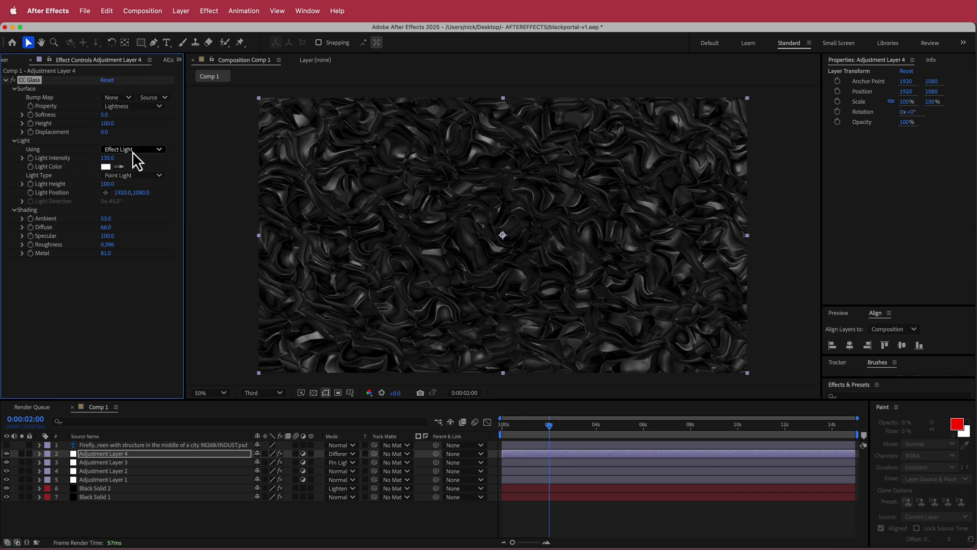
{"action": "left_click_drag", "start_coordinate": [550, 429], "coordinate": [512, 430]}
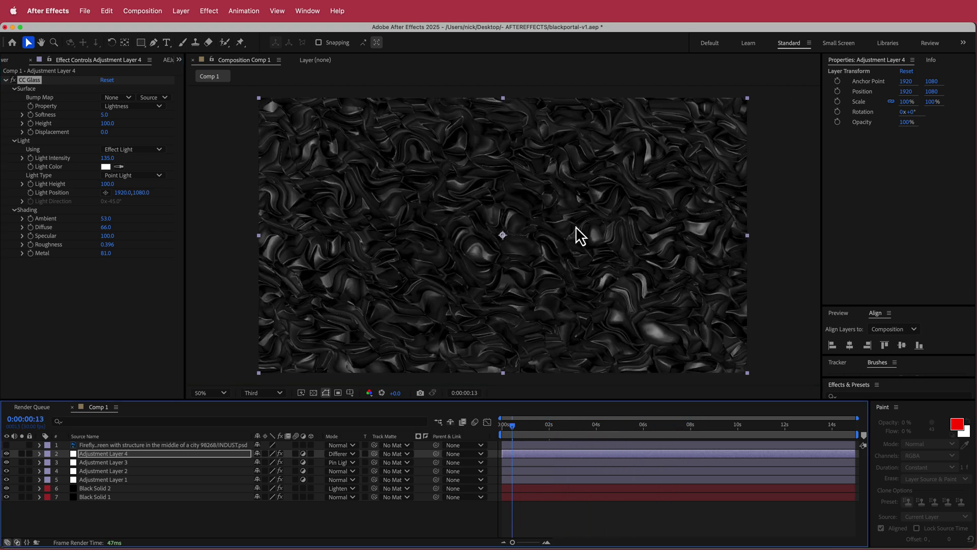
Add a new adjustment layer above Adjustment Layer 4 and apply the Curves effect to it
{"action": "right_click", "coordinate": [377, 506]}
{"action": "mouse_move", "coordinate": [400, 514]}
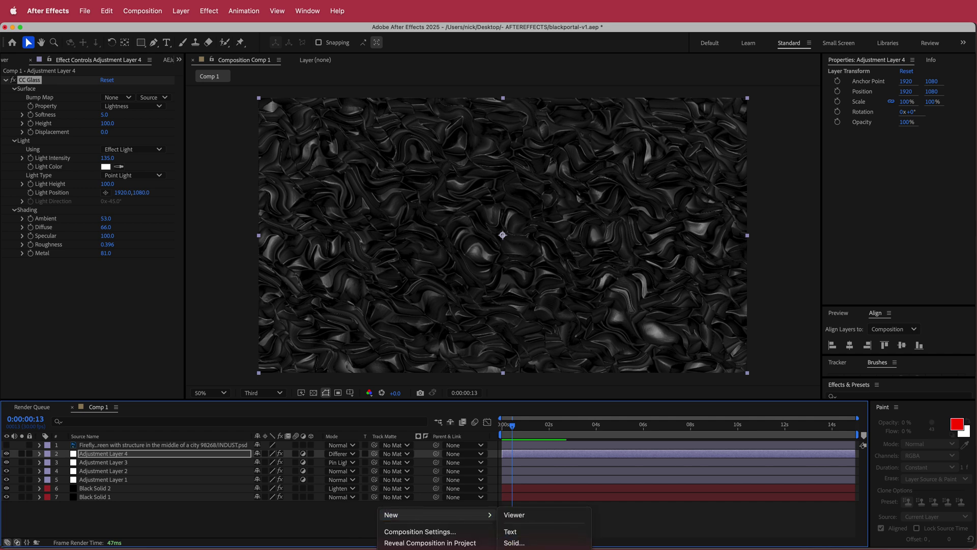
{"action": "left_click", "coordinate": [530, 549]}
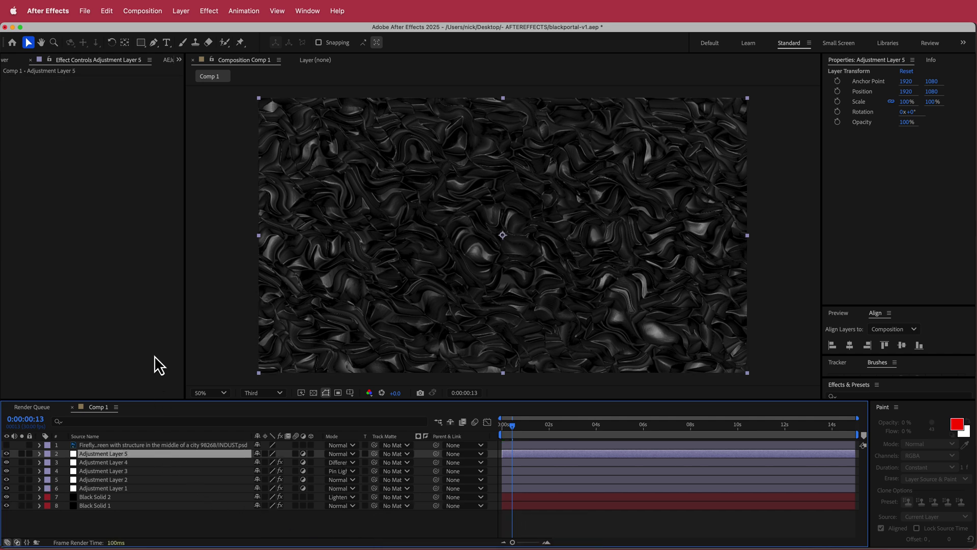
{"action": "key", "text": "ctrl+space"}
{"action": "type", "text": "u"}
{"action": "key", "text": "BackSpace"}
{"action": "type", "text": "curv"}
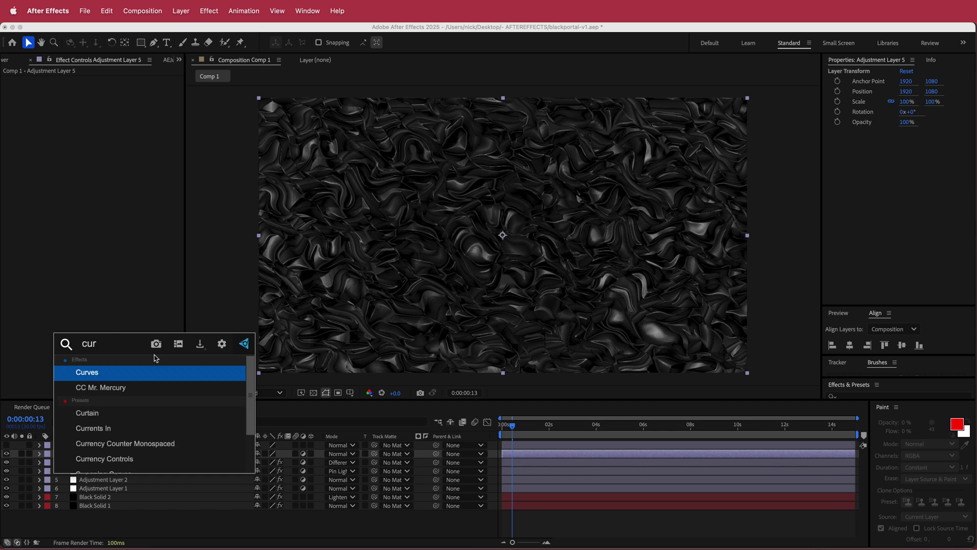
{"action": "key", "text": "Return"}
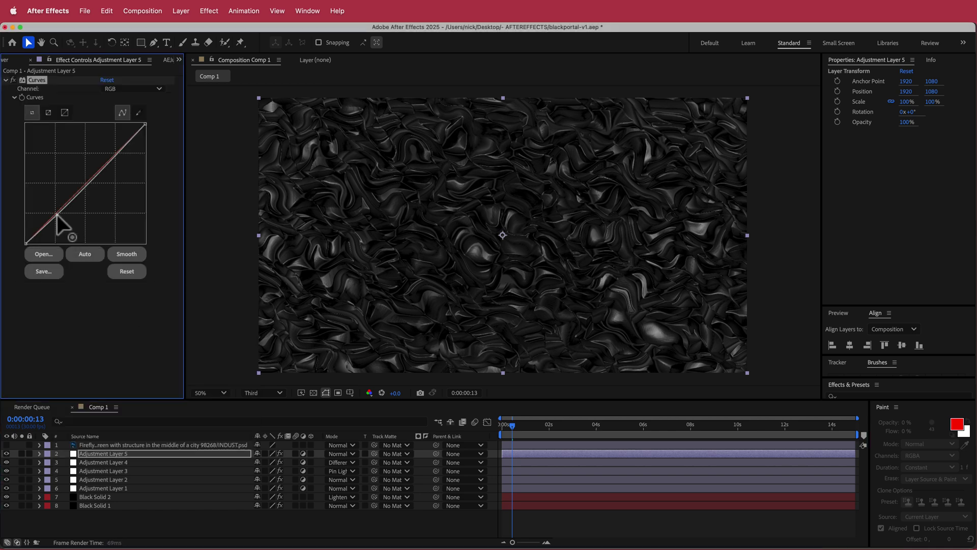
Shape the RGB curve into a gentle S with lowered shadows and slightly raised highlights
{"action": "left_click_drag", "start_coordinate": [57, 215], "coordinate": [62, 216]}
{"action": "left_click", "coordinate": [123, 154]}
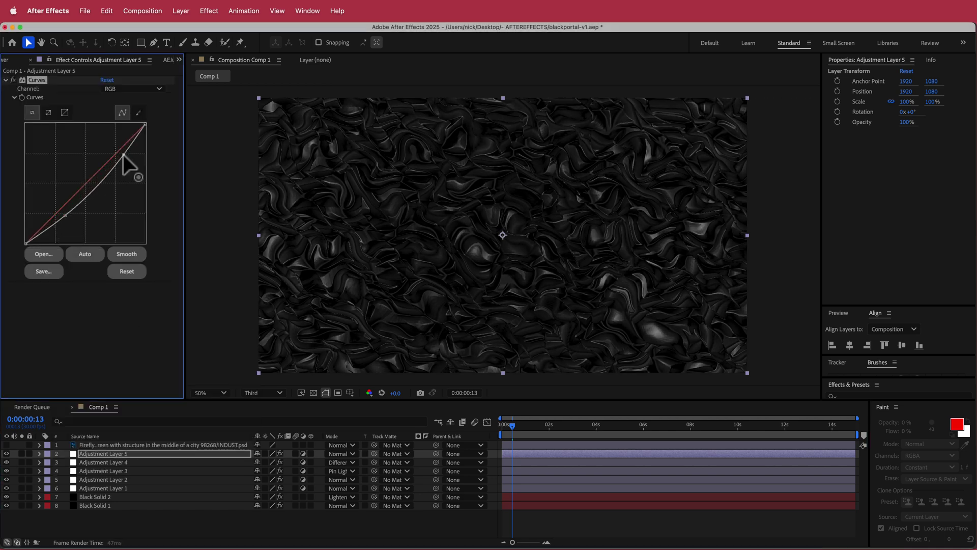
{"action": "mouse_move", "coordinate": [123, 154]}
{"action": "left_mouse_down"}
{"action": "mouse_move", "coordinate": [105, 120]}
{"action": "mouse_move", "coordinate": [82, 121]}
{"action": "mouse_move", "coordinate": [109, 131]}
{"action": "mouse_move", "coordinate": [130, 160]}
{"action": "mouse_move", "coordinate": [118, 147]}
{"action": "left_mouse_up"}
{"action": "left_click_drag", "start_coordinate": [66, 218], "coordinate": [64, 214]}
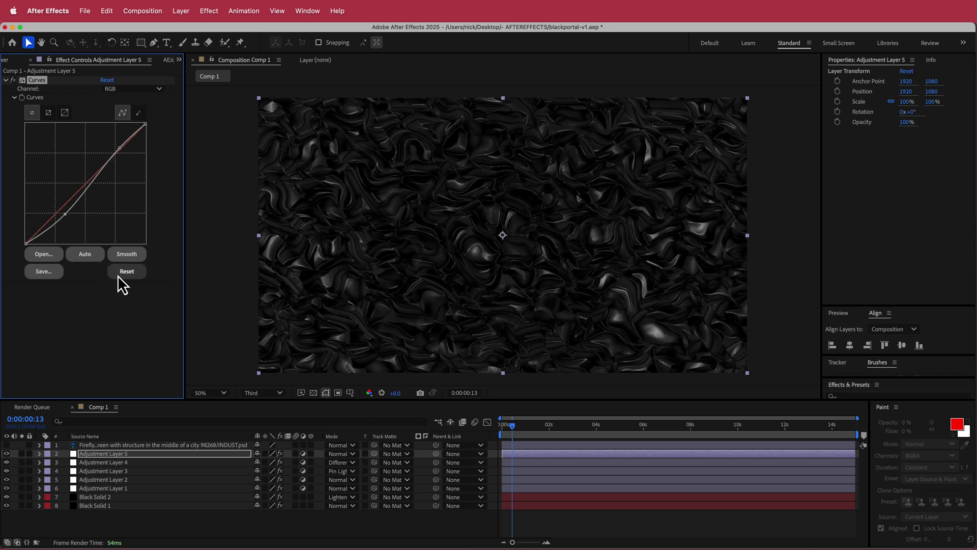
Make the industrial image layer visible and scrub through the timeline to check the texture behind its screen
{"action": "left_click", "coordinate": [7, 446]}
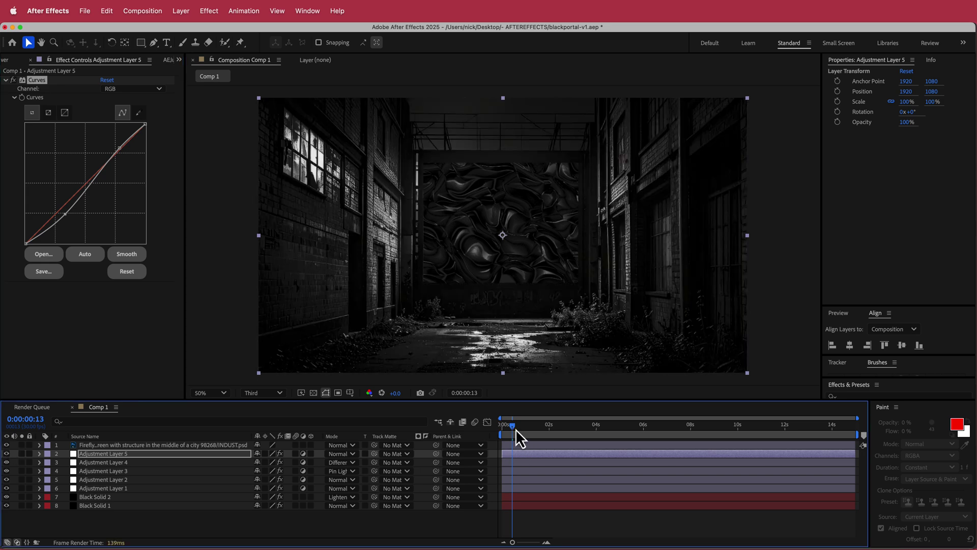
{"action": "left_click_drag", "start_coordinate": [516, 429], "coordinate": [668, 429]}
{"action": "left_click", "coordinate": [575, 428]}
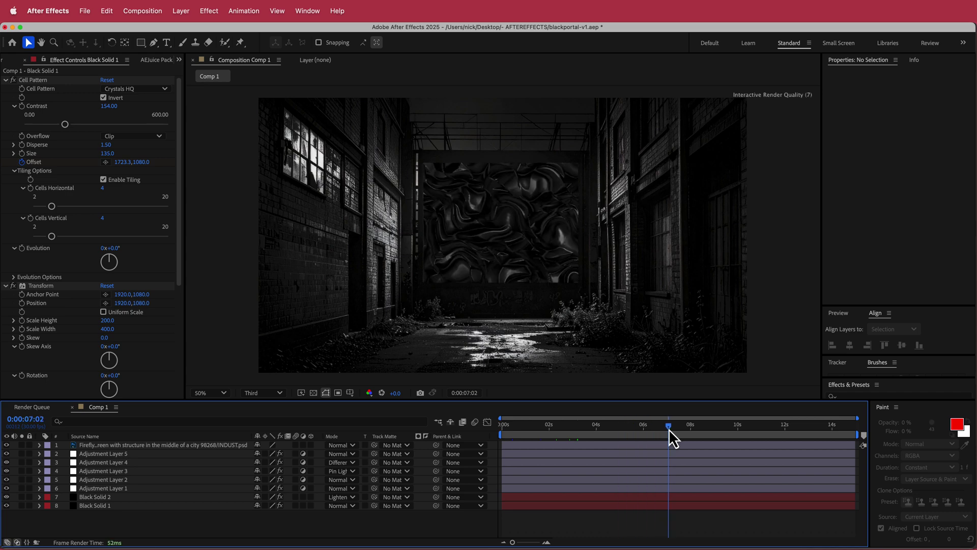
Add a new adjustment layer at the top of the layer stack and apply the Noise effect to it
{"action": "right_click", "coordinate": [425, 444]}
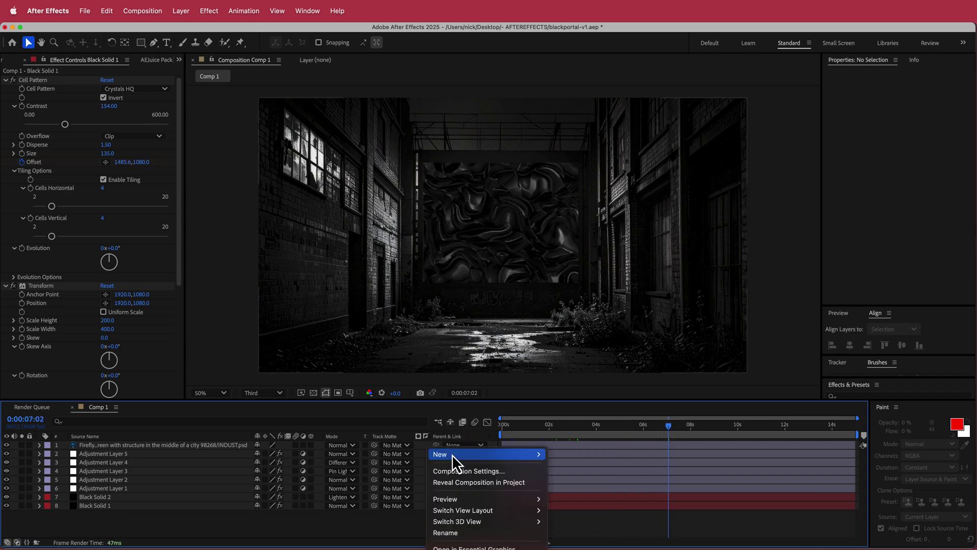
{"action": "mouse_move", "coordinate": [452, 454]}
{"action": "left_click", "coordinate": [610, 534]}
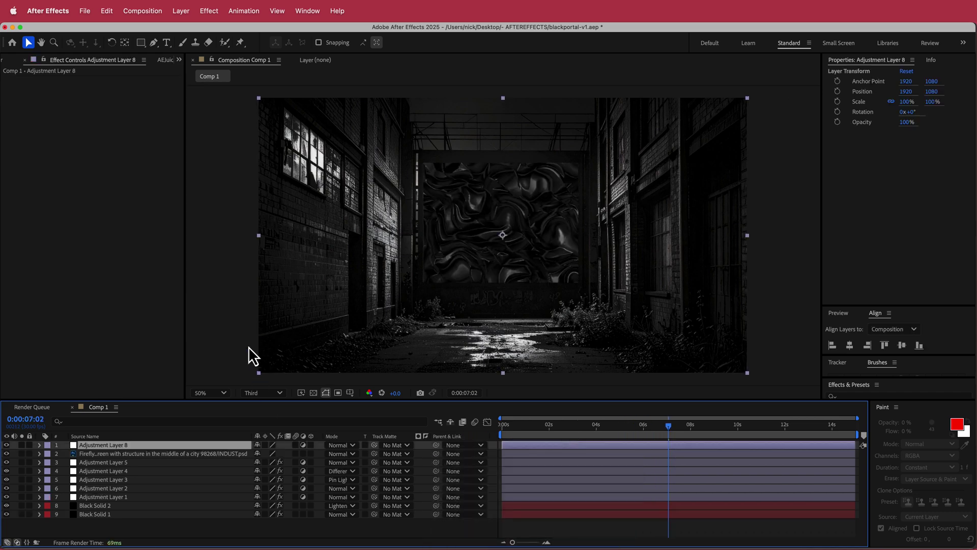
{"action": "key", "text": "ctrl+space"}
{"action": "type", "text": "noi"}
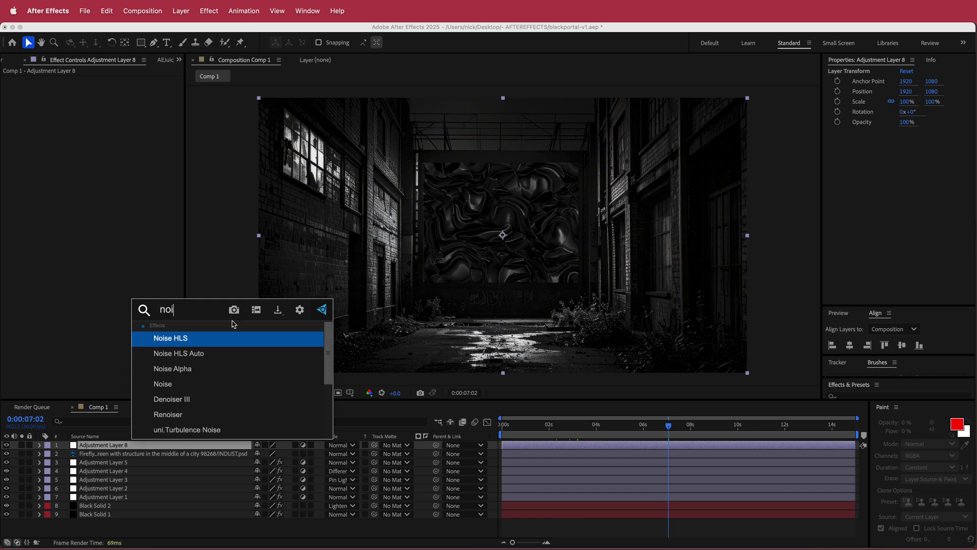
{"action": "key", "text": "Down"}
{"action": "key", "text": "Down"}
{"action": "key", "text": "Down"}
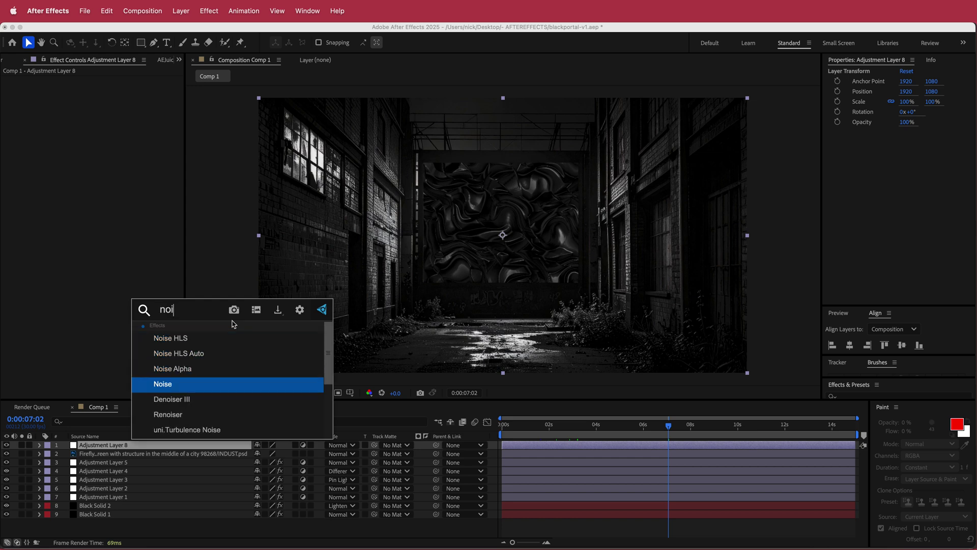
{"action": "key", "text": "Return"}
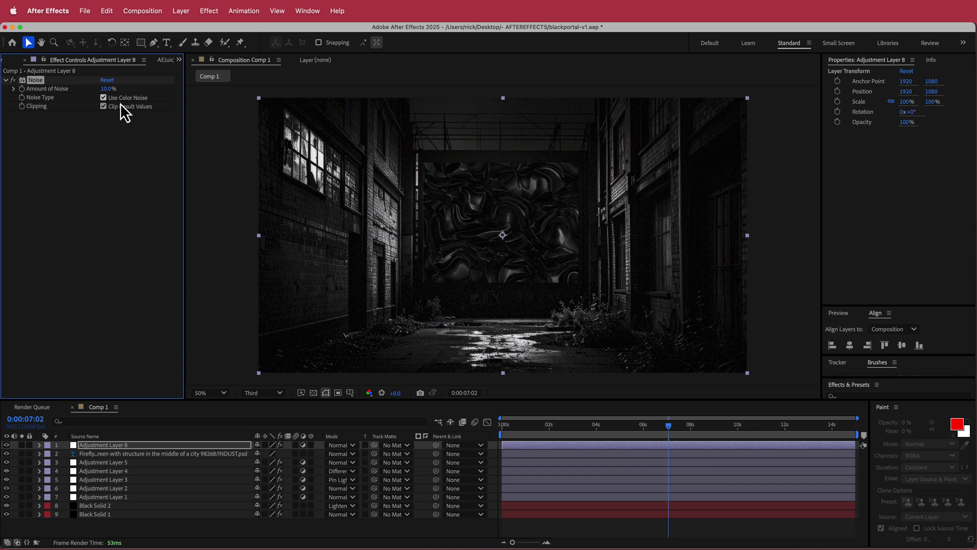
Play back the composition from the start, select all layers, and scrub between about 5:08 and 1:25 to review the animation
{"action": "left_click_drag", "start_coordinate": [667, 424], "coordinate": [487, 435]}
{"action": "key", "text": "space"}
{"action": "key", "text": "super+a"}
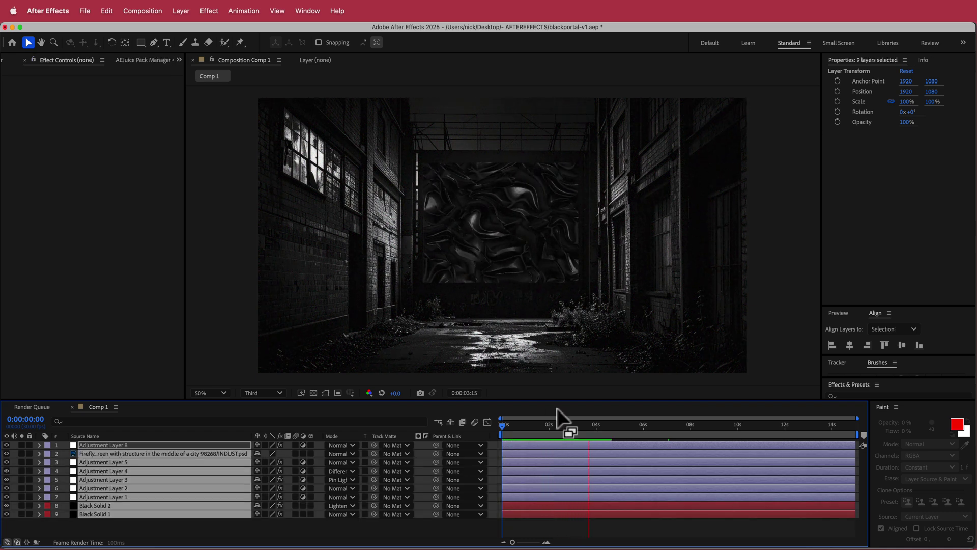
{"action": "key", "text": "space"}
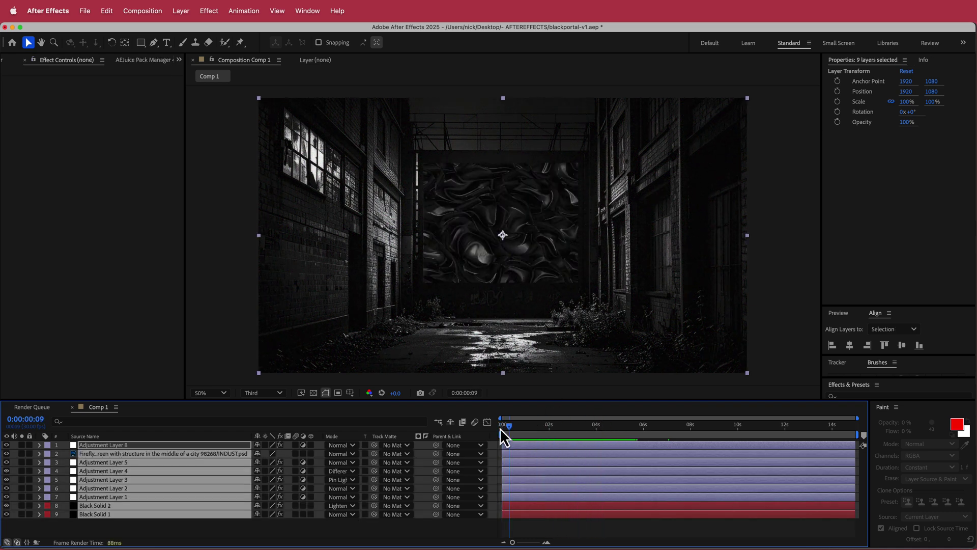
{"action": "left_click_drag", "start_coordinate": [520, 428], "coordinate": [609, 429]}
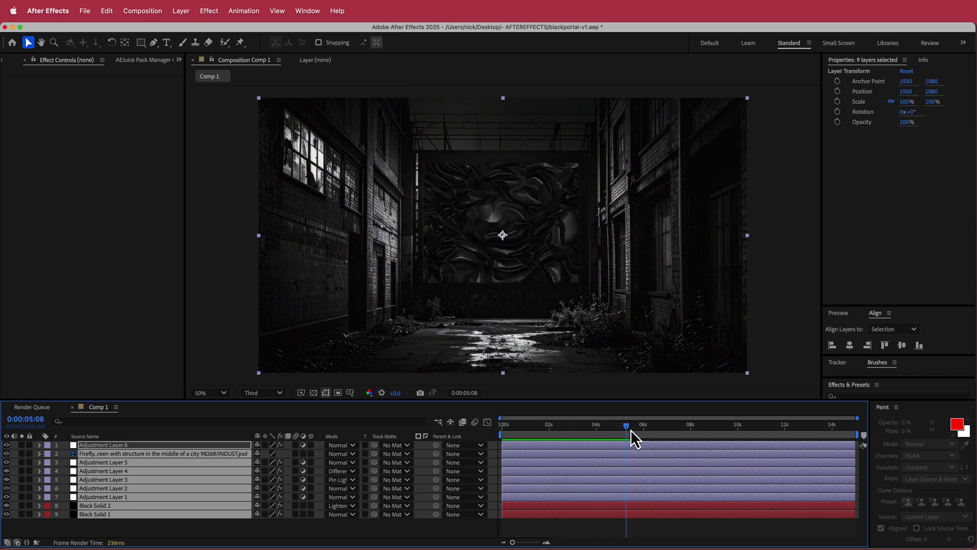
{"action": "left_click_drag", "start_coordinate": [630, 430], "coordinate": [546, 425]}
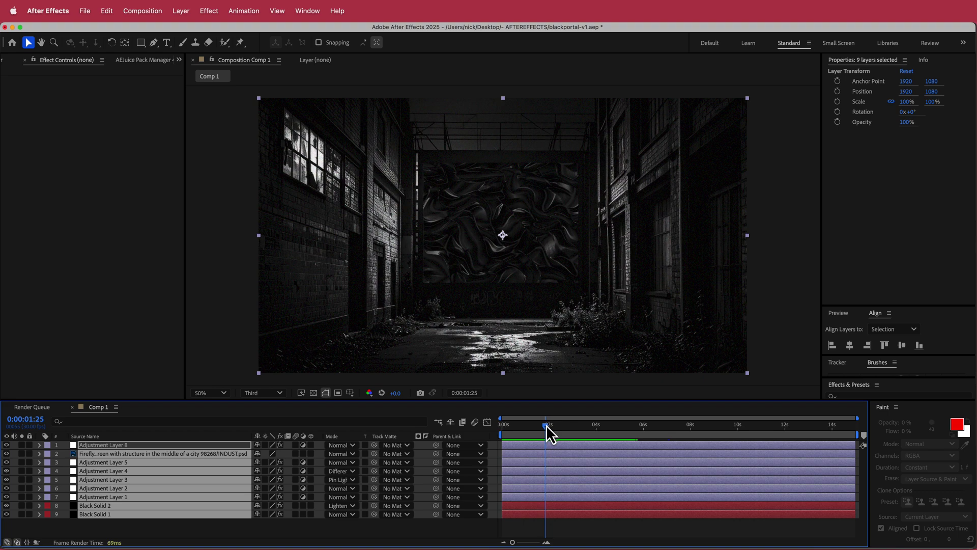